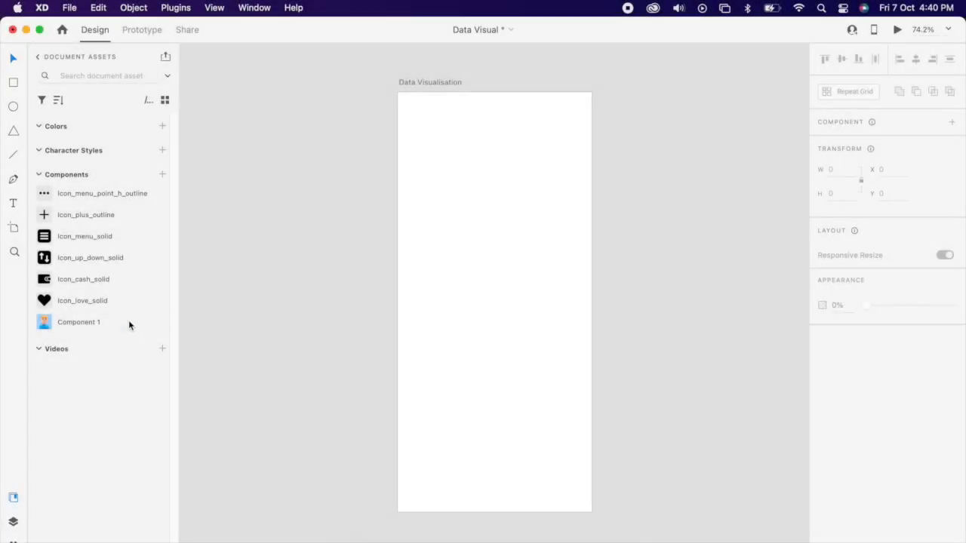
- Place the Component 1 avatar in the artboard's upper-left area, ungrouped and with rounded corners
left_click_drag(128, 322, 478, 211)
key("super+shift+g")
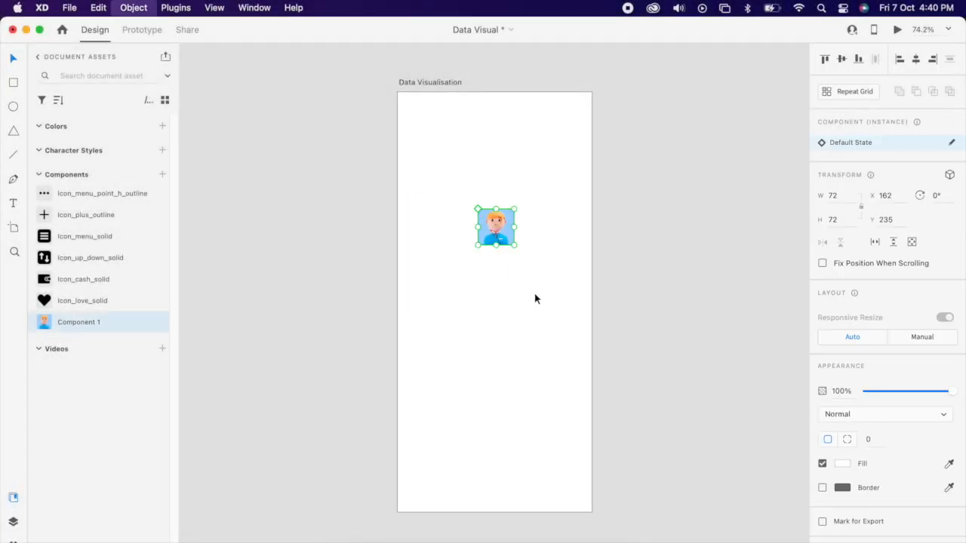
key("Return")
left_click(475, 330)
left_click_drag(493, 234, 431, 145)
key("Up")
- Add the text "Good morning" beside the avatar and set it to title case
scroll(465, 112, "up", 3)
scroll(466, 119, "up", 2)
key("t")
left_click(467, 124)
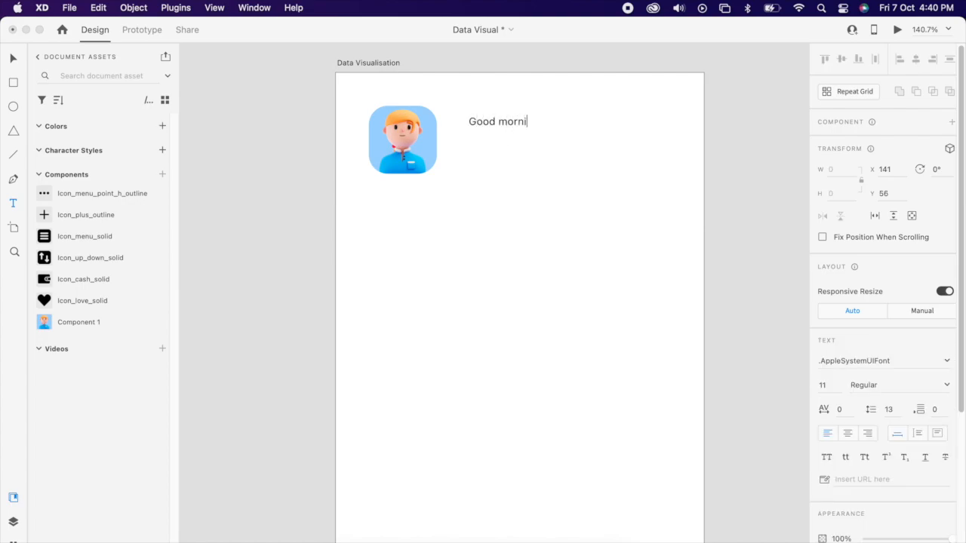
key("Escape")
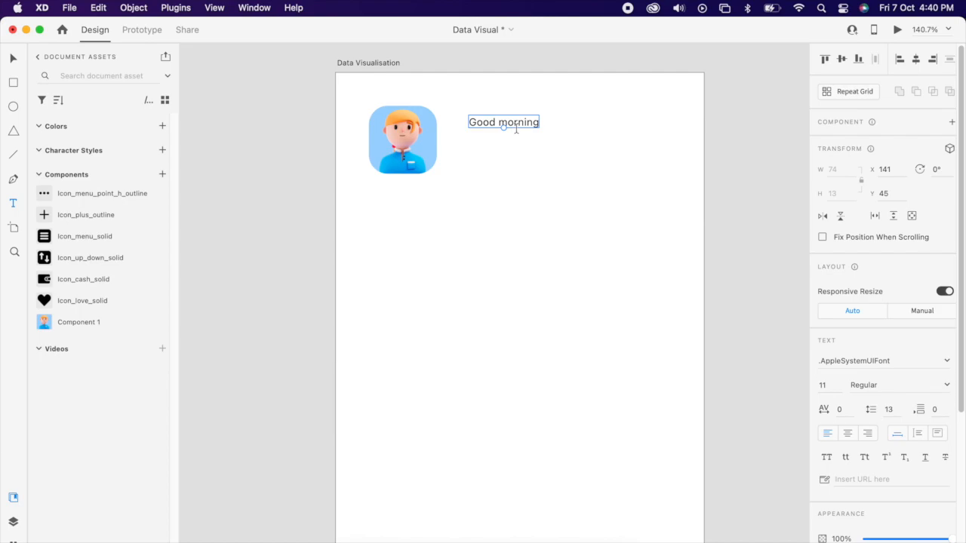
left_click(865, 458)
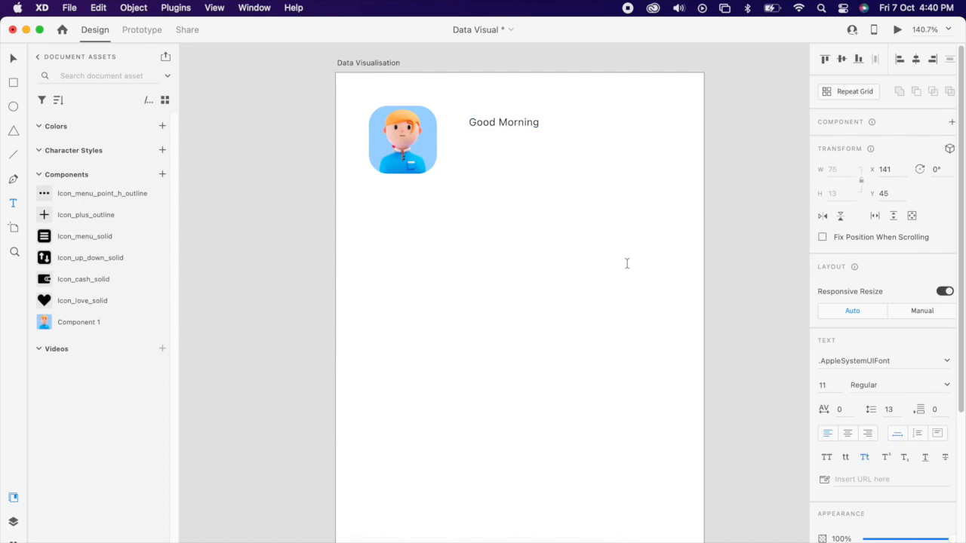
- Duplicate the greeting directly below itself and replace the copy's text with the person's full name
left_click_drag(521, 128, 522, 142)
double_click(521, 140)
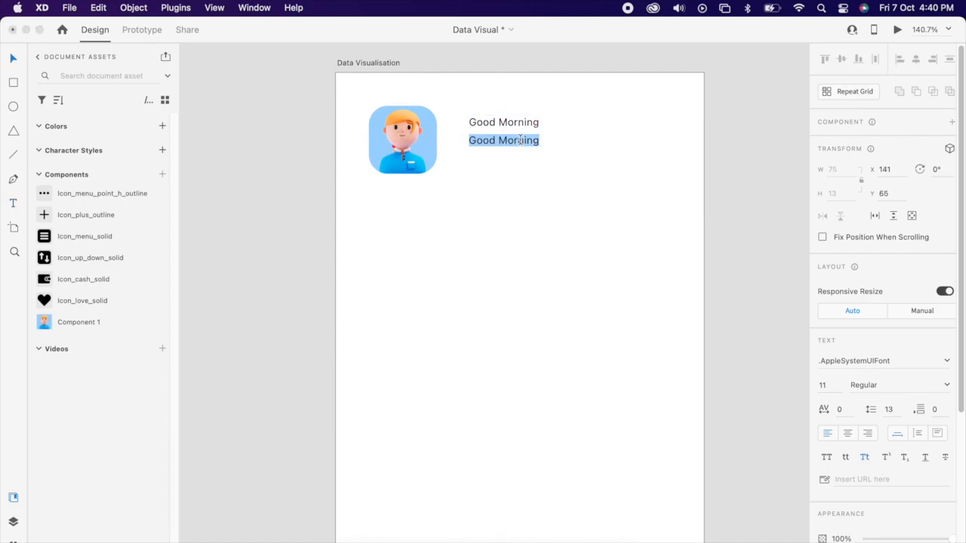
type("Hate")
key("super+a")
type("Ha")
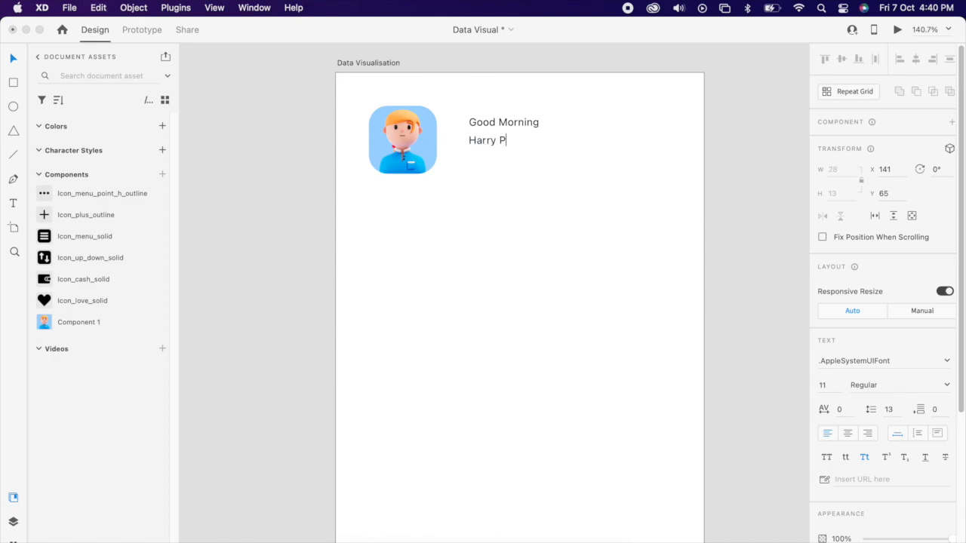
key("Escape")
- Set the font of both text lines to Clash Display
left_click_drag(558, 155, 495, 119)
left_click(877, 361)
type("Clash Display")
key("Return")
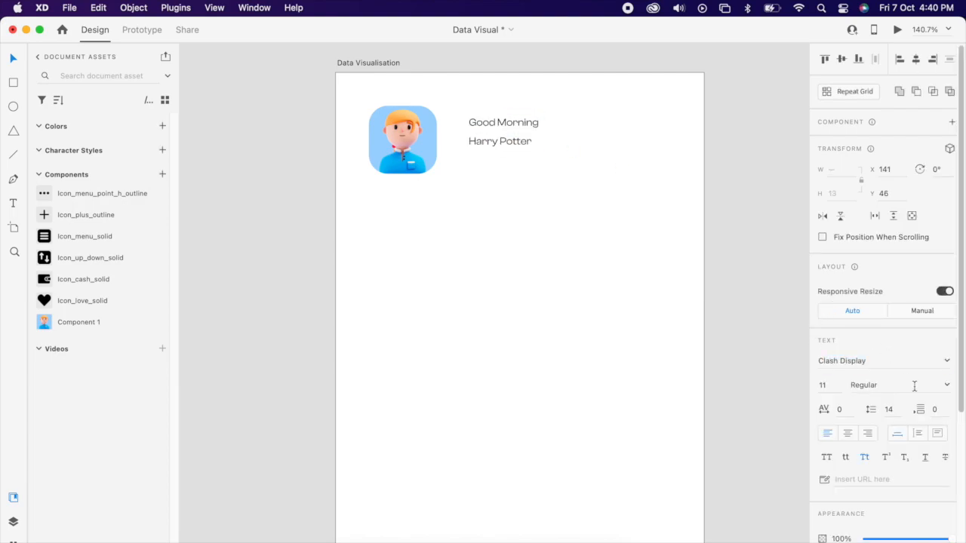
left_click(563, 204)
- Set the name line's font weight to Semibold
left_click(477, 141)
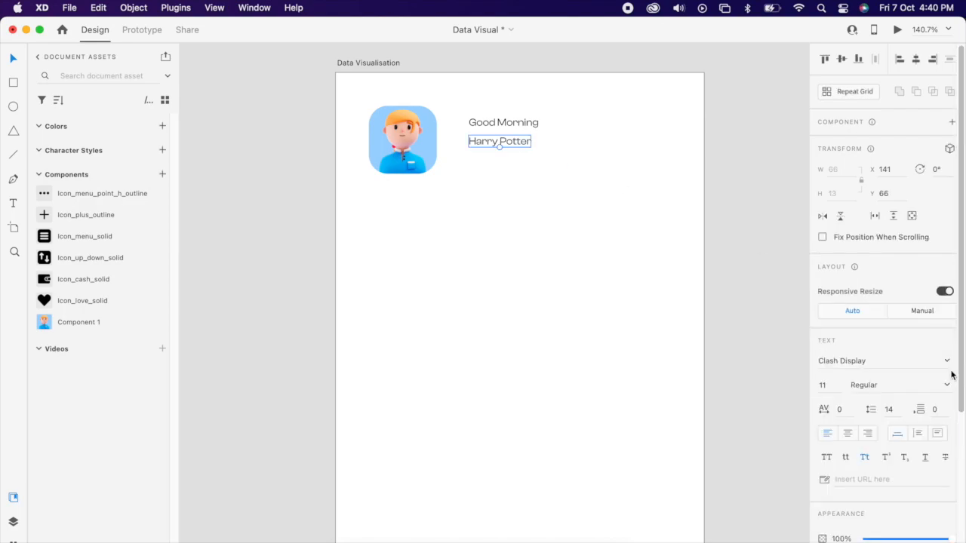
left_click(946, 385)
left_click(880, 433)
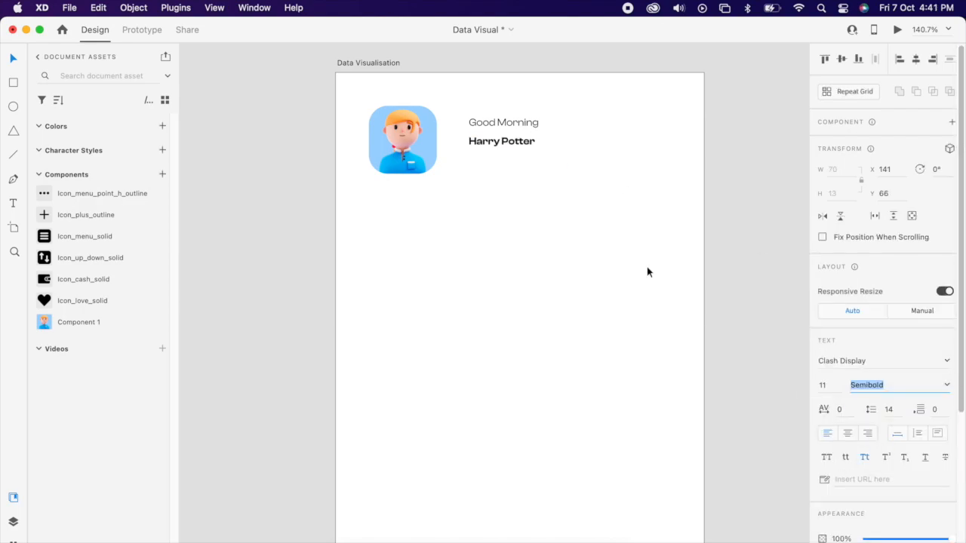
- Enlarge both text lines and move them closer to the avatar, with the "Good Morning" text at font size 16
left_click(520, 127, "shift")
left_click_drag(539, 148, 536, 160)
left_click(535, 129)
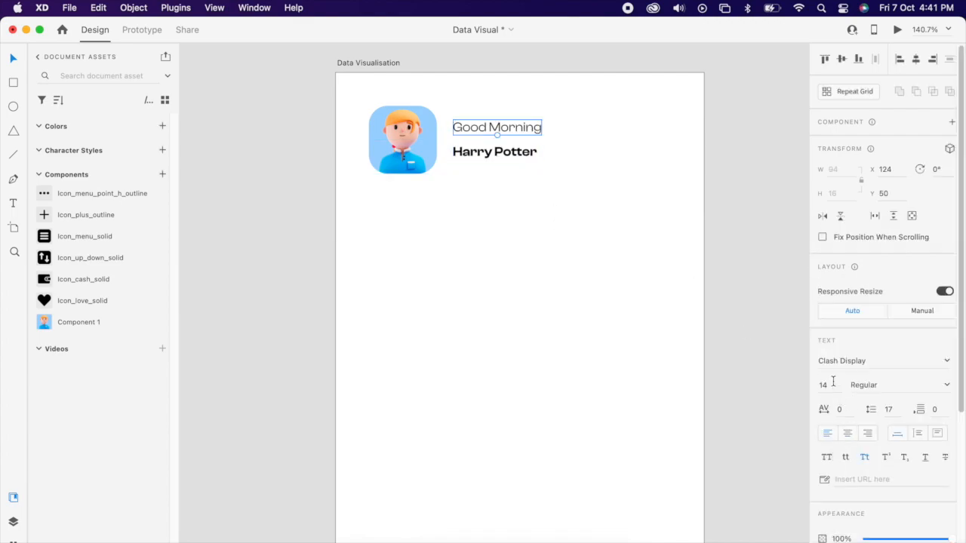
key("Return")
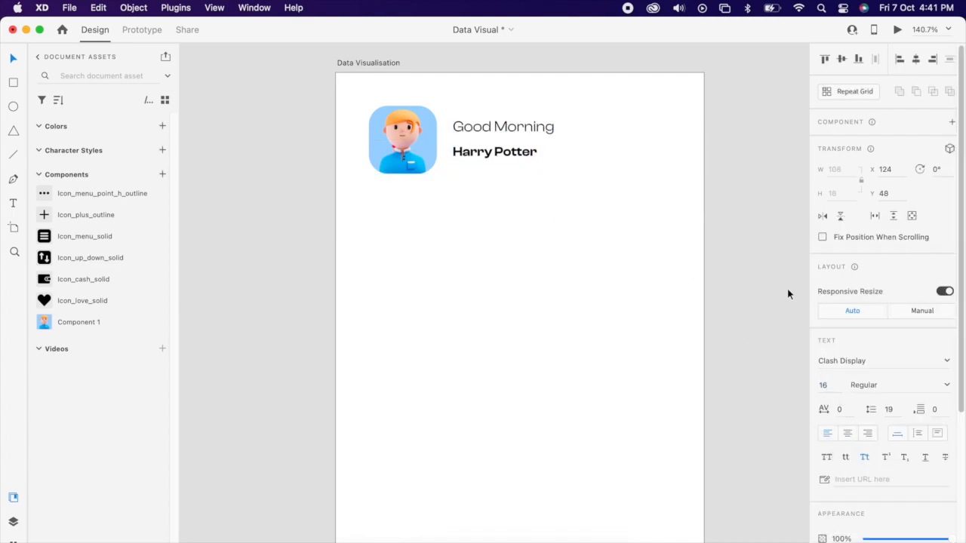
- Set the name line's font size to 24 and nudge it down to Y 71
left_click(465, 147)
type("24")
key("Return")
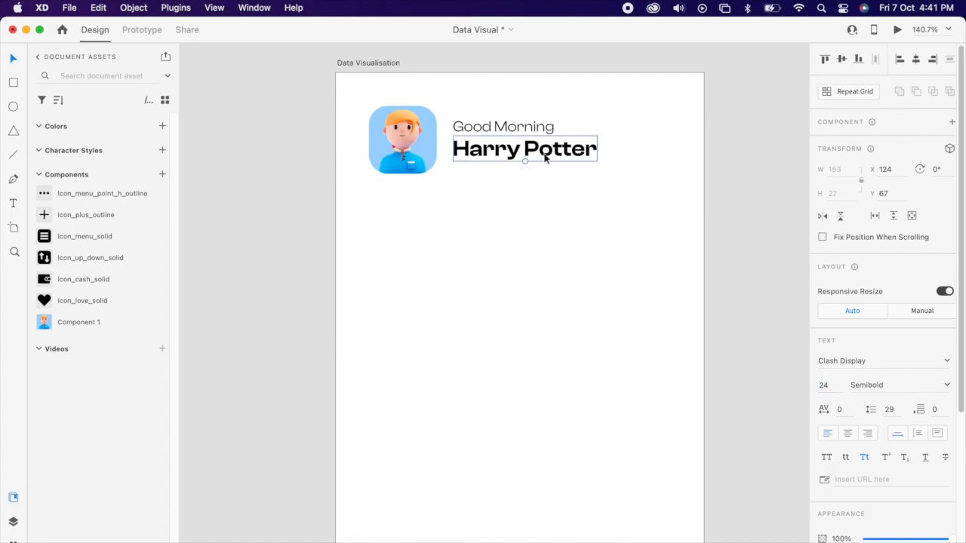
key("Down")
key("Down")
key("Down")
key("Down")
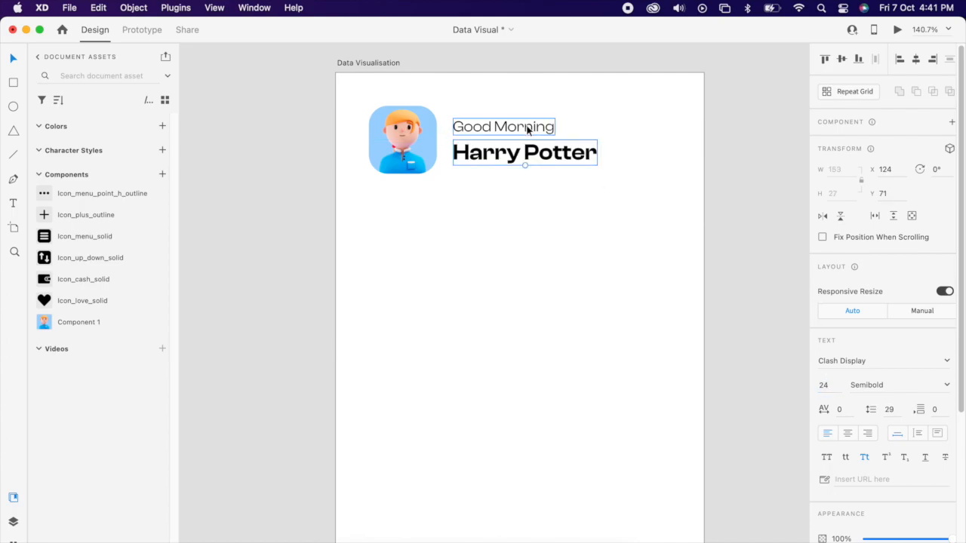
- Group the greeting and the name line together
left_click(528, 129, "shift")
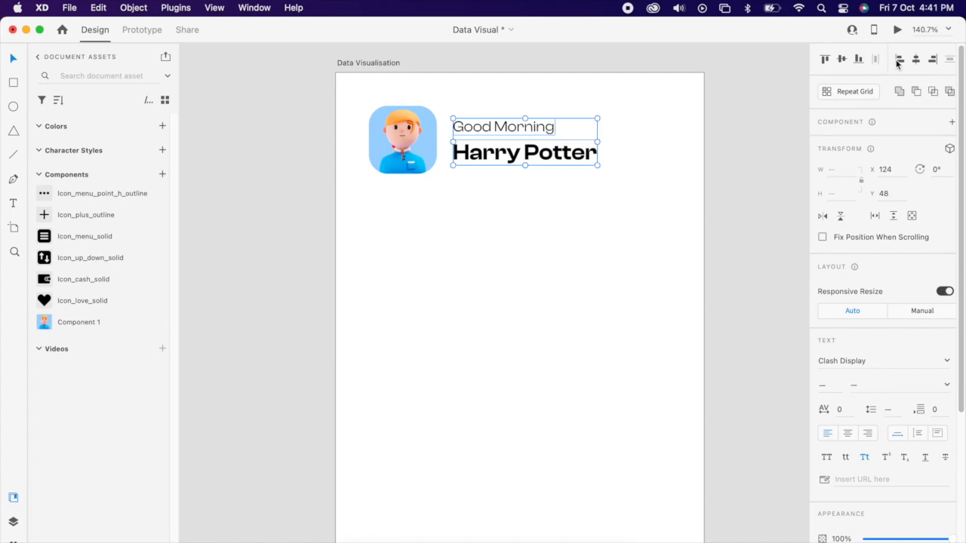
right_click(530, 151)
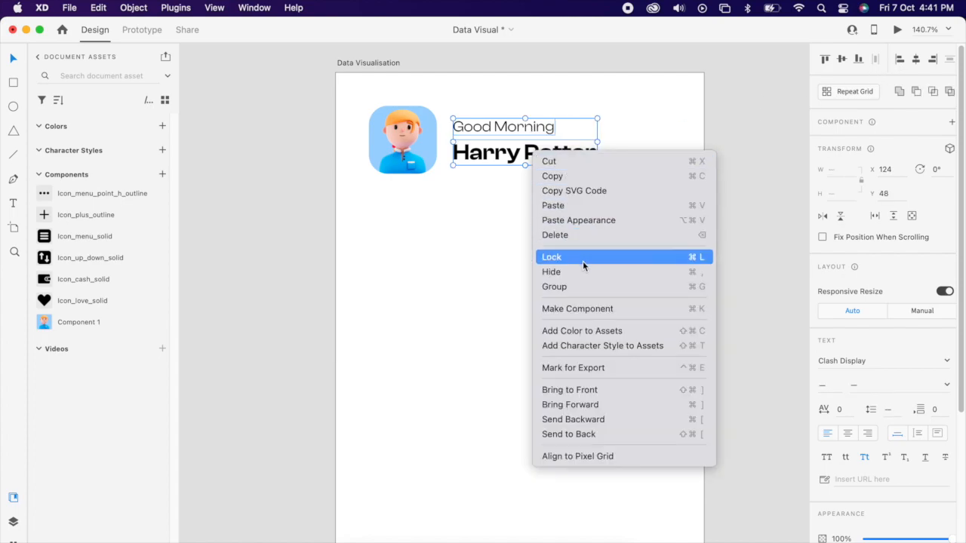
left_click(578, 284)
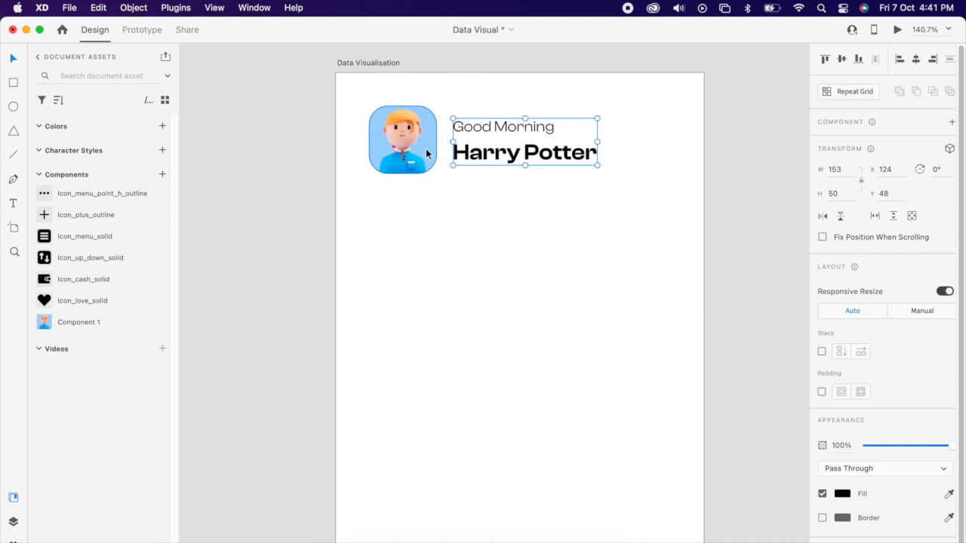
- Align the text group and the avatar on their vertical middles and group them
left_click(426, 153, "shift")
left_click(842, 58)
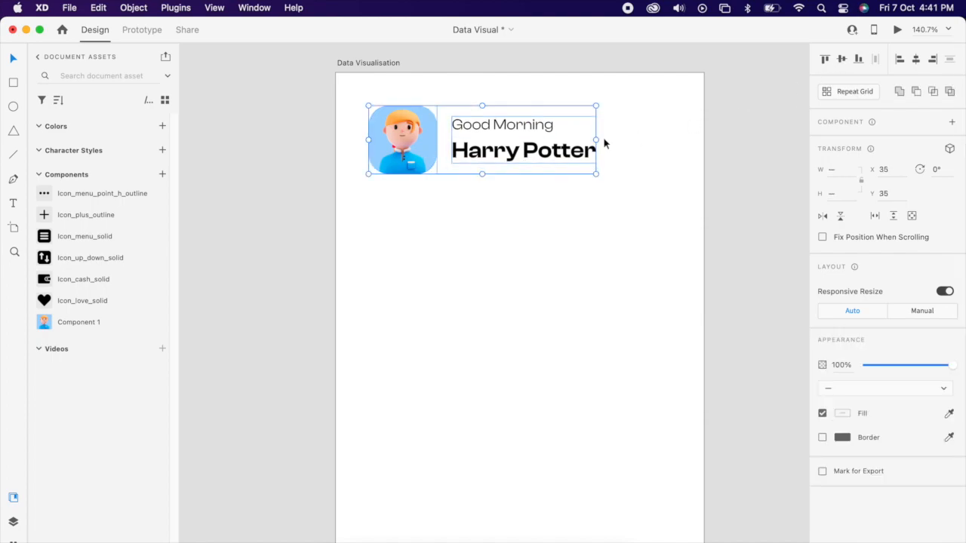
right_click(543, 147)
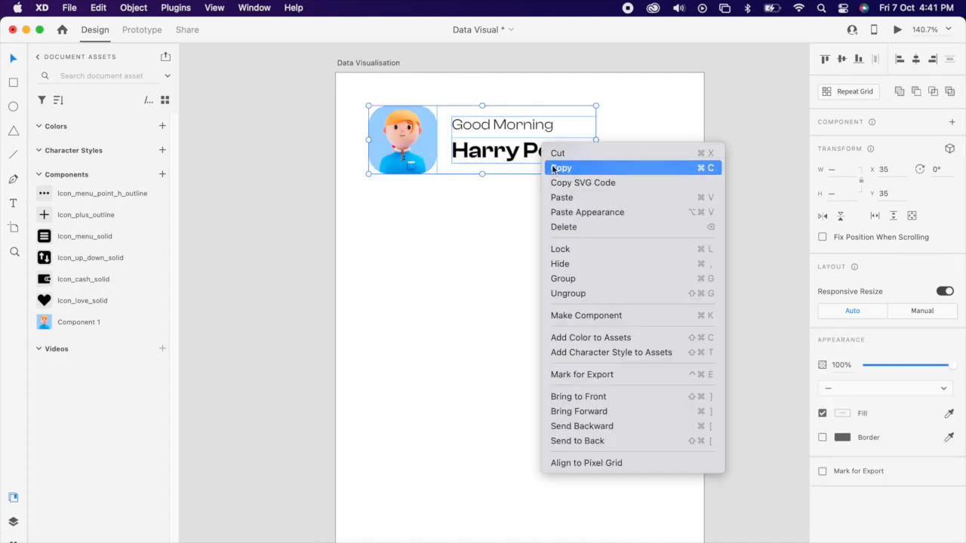
left_click(564, 279)
left_click(603, 261)
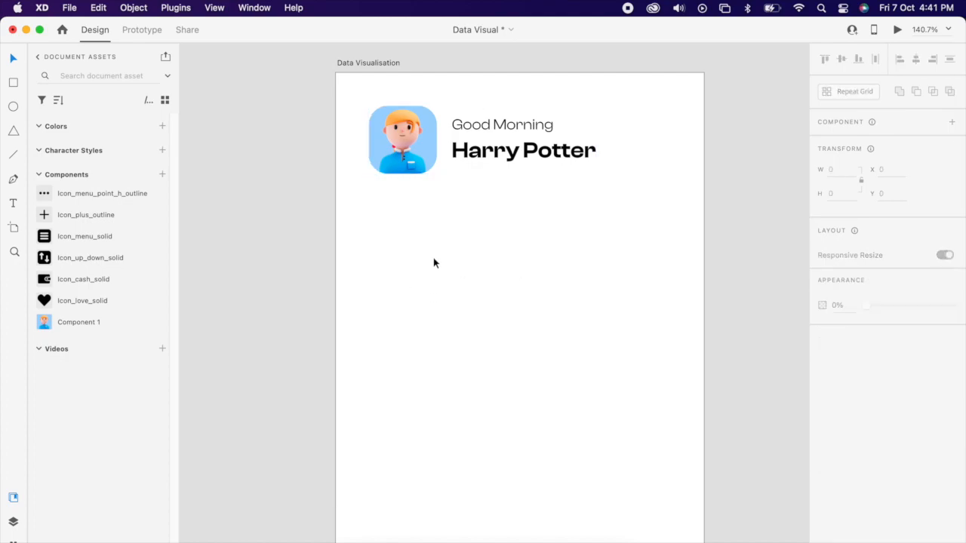
- Draw a horizontal divider line across the full artboard width below the profile header, with border colour #000000
left_click(336, 191)
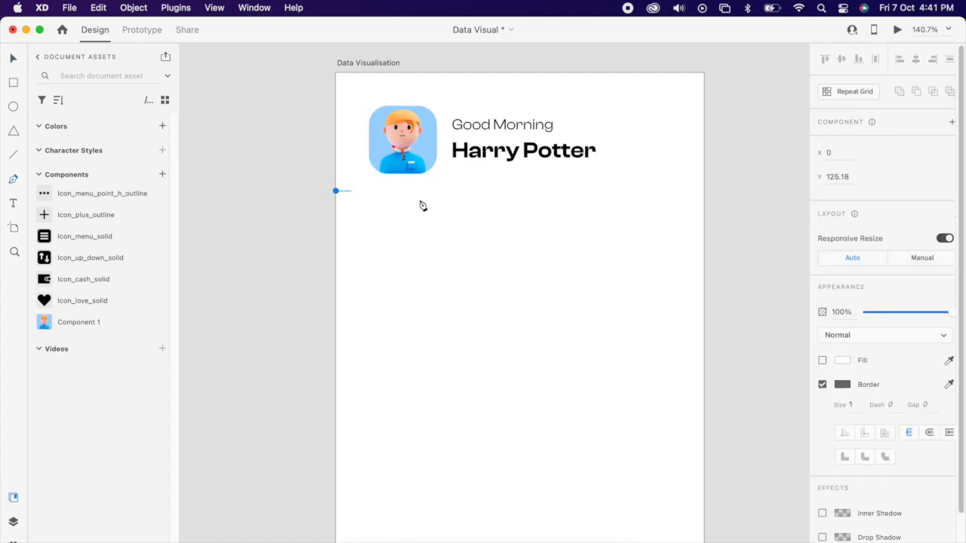
left_click(705, 191)
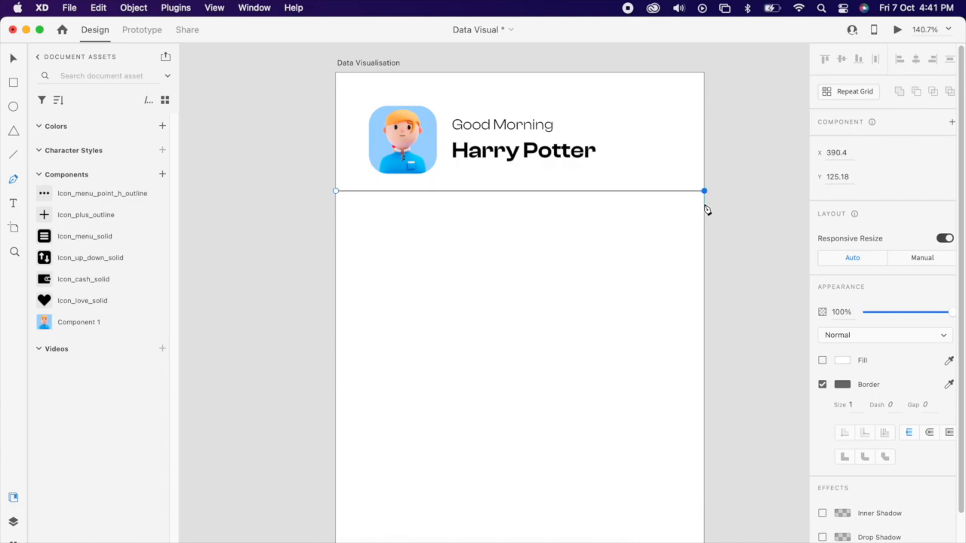
left_click(841, 382)
left_click_drag(761, 393, 680, 414)
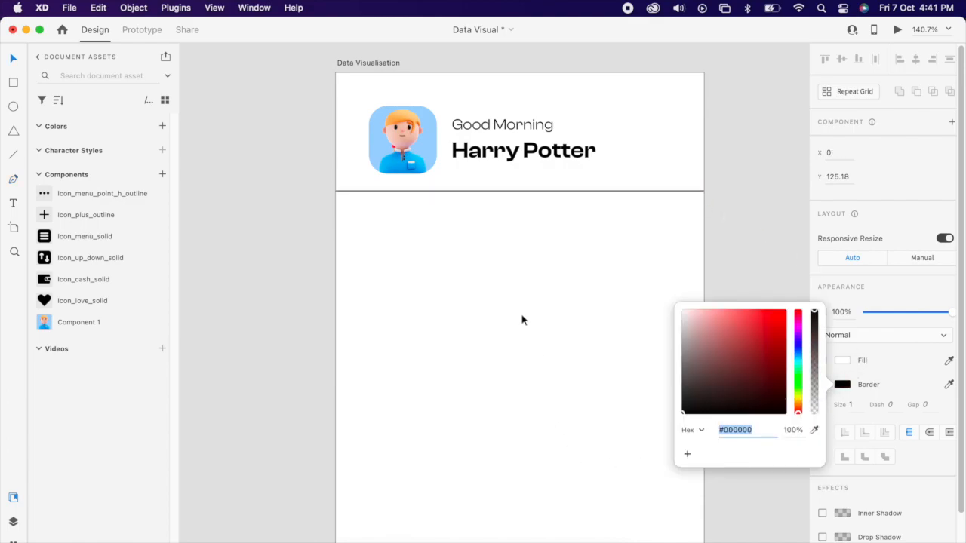
left_click(522, 319)
- Set the divider line's opacity to 10% and move it slightly down, to about Y 126
left_click(536, 192)
left_click(558, 227)
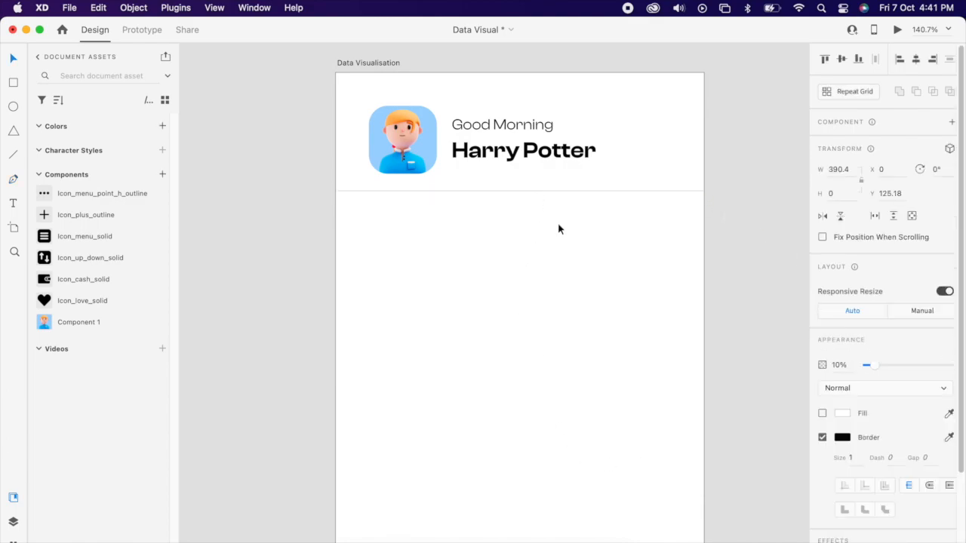
left_click(445, 172)
left_click(423, 192)
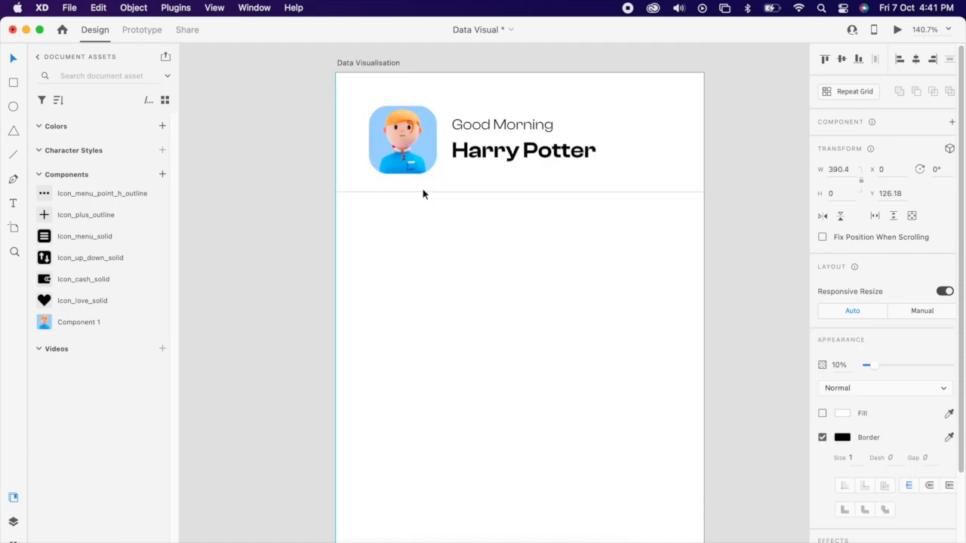
left_click(516, 267)
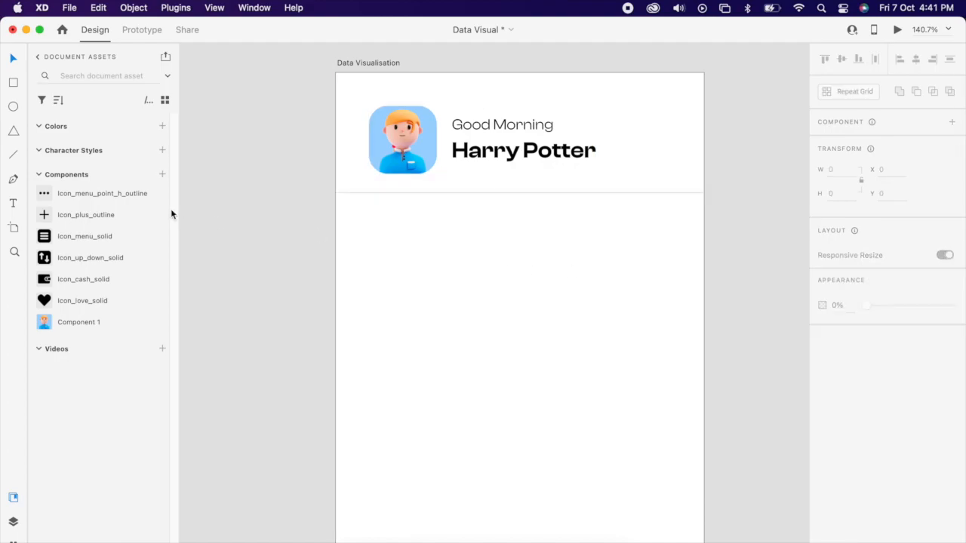
- Place the three-dot menu icon at the header's right end and align it to the profile group's vertical middle
left_click_drag(553, 237, 674, 135)
left_click(564, 148, "shift")
left_click(842, 60)
- Check the menu icon's right margin and shift the profile group left to X 30 to match it
left_click(405, 150)
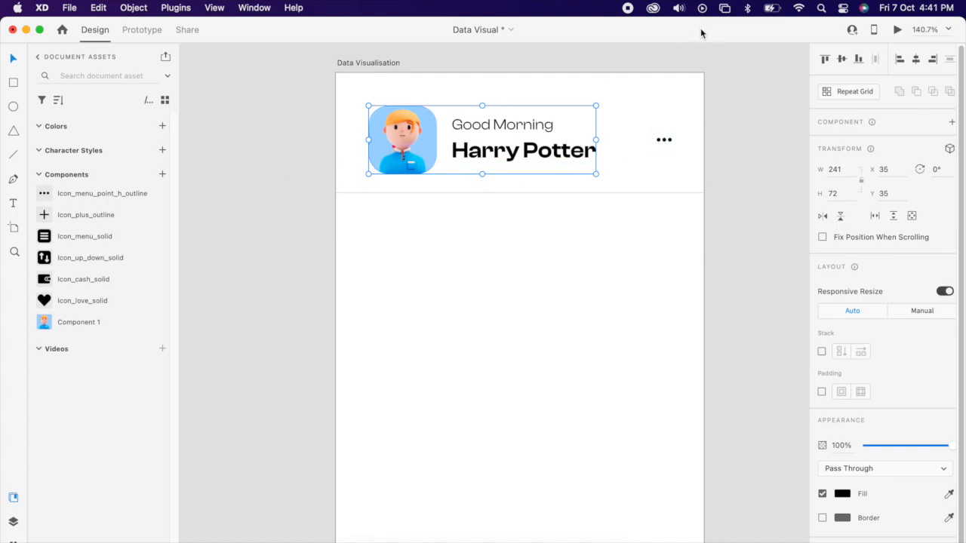
left_click(664, 138)
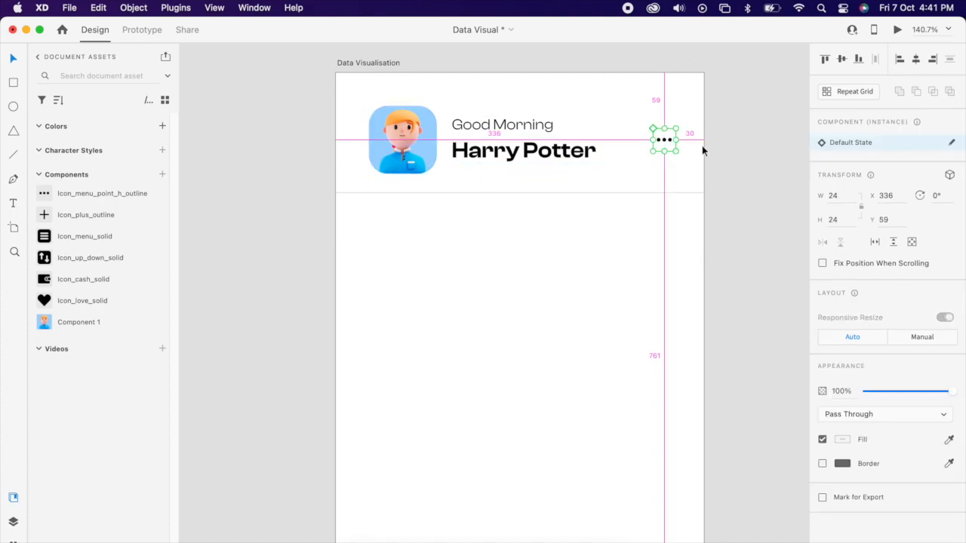
left_click(586, 161)
key("Left")
key("Left")
key("Left")
key("Left")
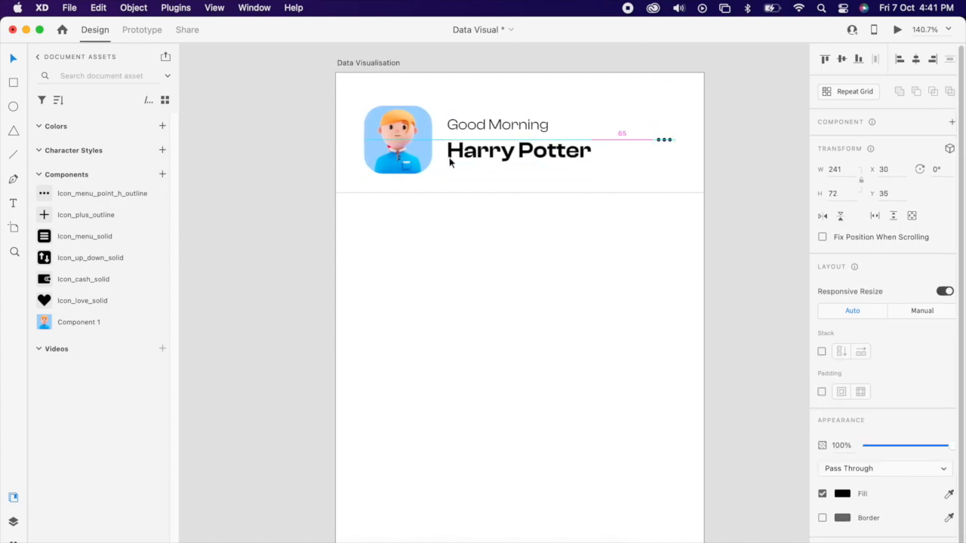
- Group the profile group with the three-dot menu icon
left_click(673, 145)
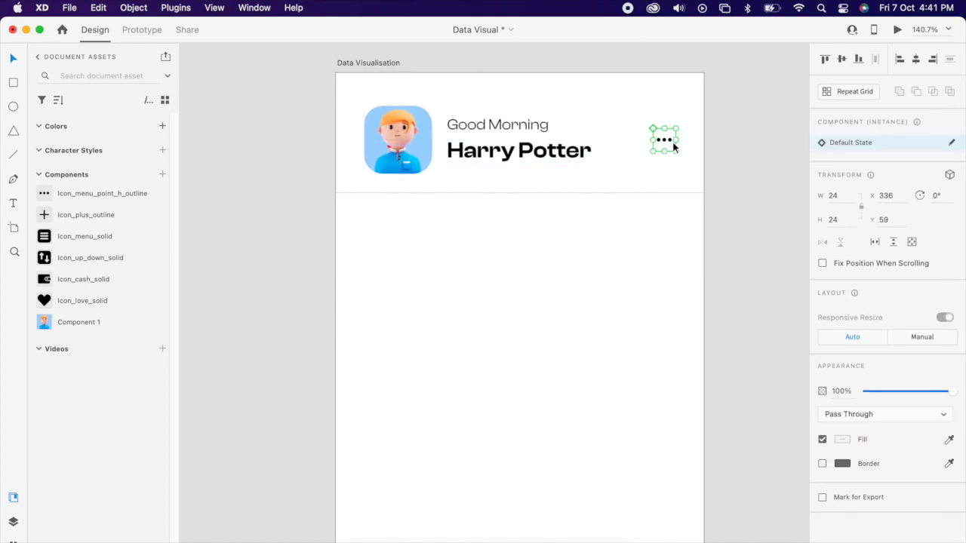
left_click(583, 151, "shift")
right_click(583, 148)
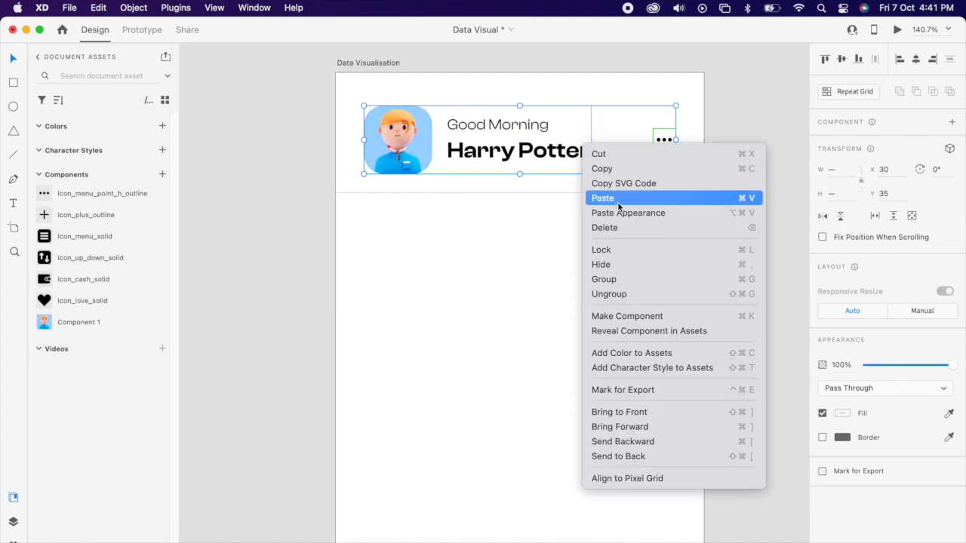
left_click(636, 279)
- Draw a square of about 189 × 189 below the divider at X 30 and round its corners fully into a circle
scroll(581, 245, "down", 5)
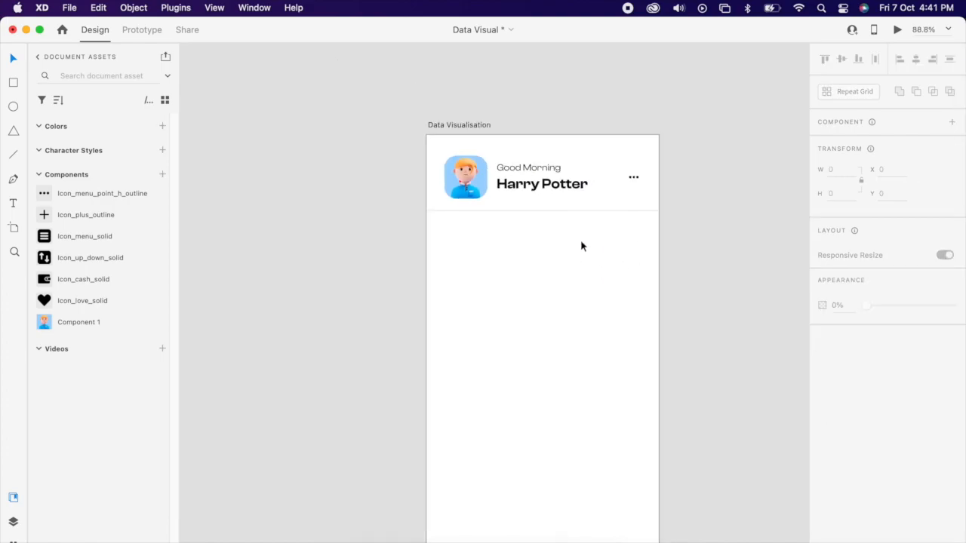
scroll(518, 213, "up", 3)
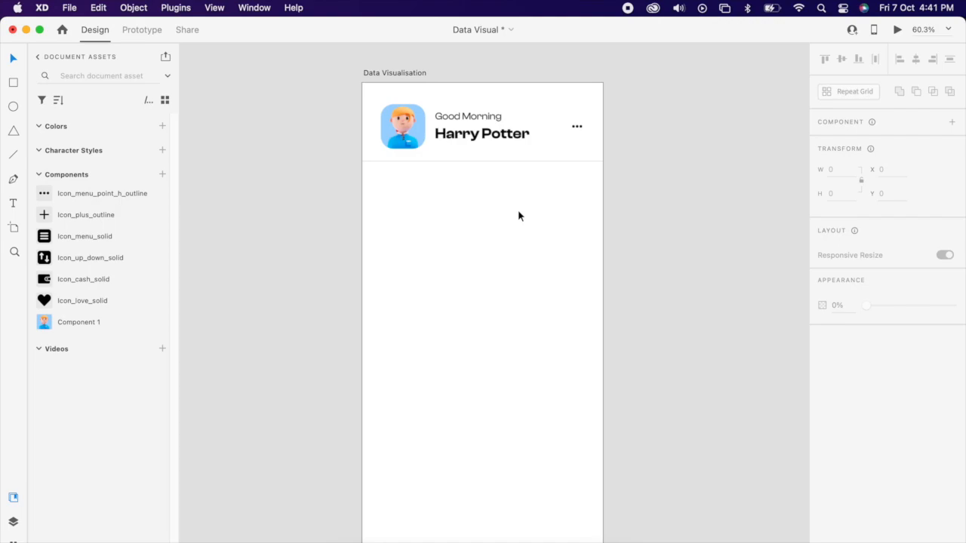
left_click_drag(379, 201, 498, 334)
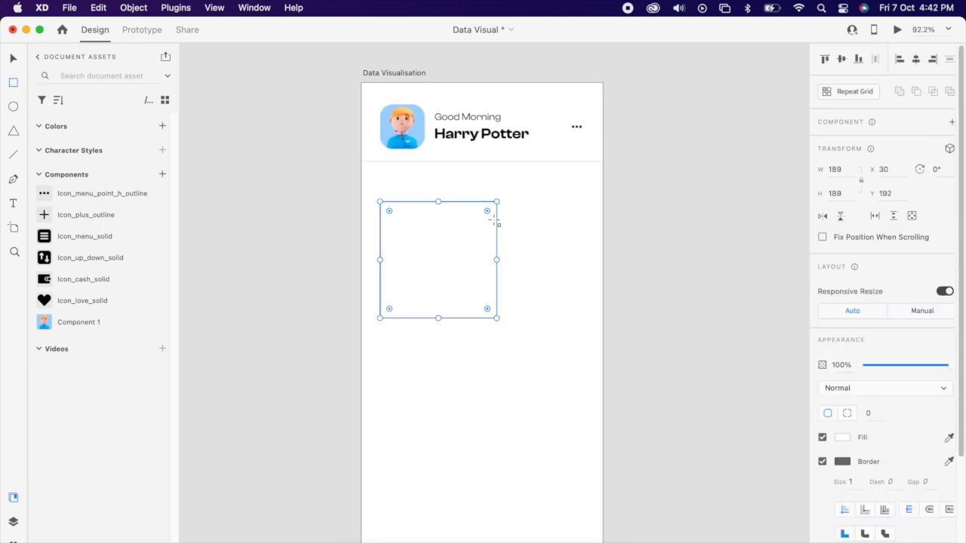
left_click_drag(487, 211, 338, 276)
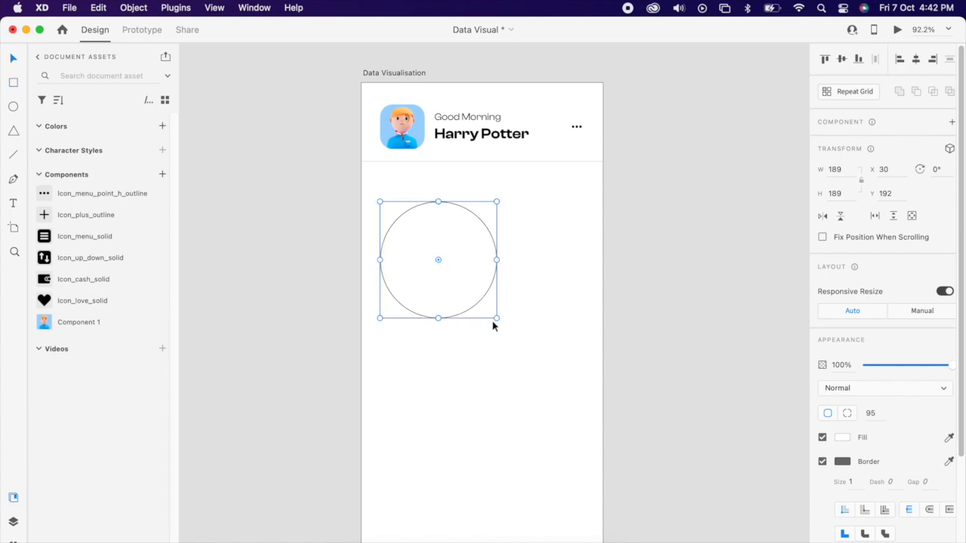
- Duplicate the circle and resize and arrange the copies into a cluster of five circles of varied sizes below the header
scroll(491, 343, "down", 2)
scroll(491, 343, "down", 2)
left_click_drag(469, 240, 496, 375)
left_click_drag(524, 383, 551, 418)
left_click_drag(463, 246, 560, 272)
left_click_drag(595, 289, 569, 259)
left_click_drag(552, 231, 565, 246)
left_click(528, 378)
left_click_drag(550, 409, 531, 391)
left_click_drag(507, 337, 538, 340)
left_click_drag(549, 252, 429, 323)
left_click_drag(498, 338, 509, 327)
left_click_drag(438, 319, 439, 313)
left_click_drag(430, 445, 445, 372)
key("super+a")
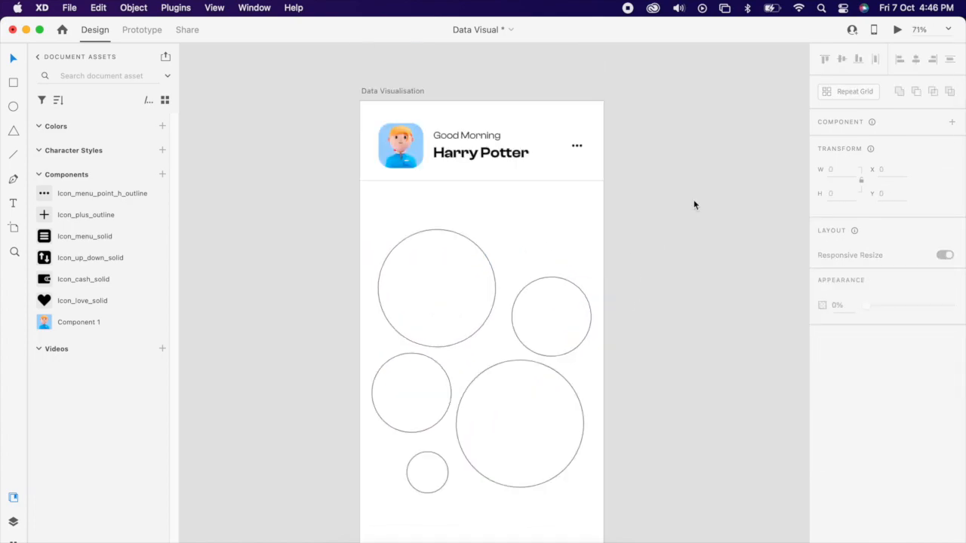
- Remove the border of the 189 × 189 circle just below the header and fill it with magenta pink
scroll(511, 252, "up", 5)
left_click(482, 262)
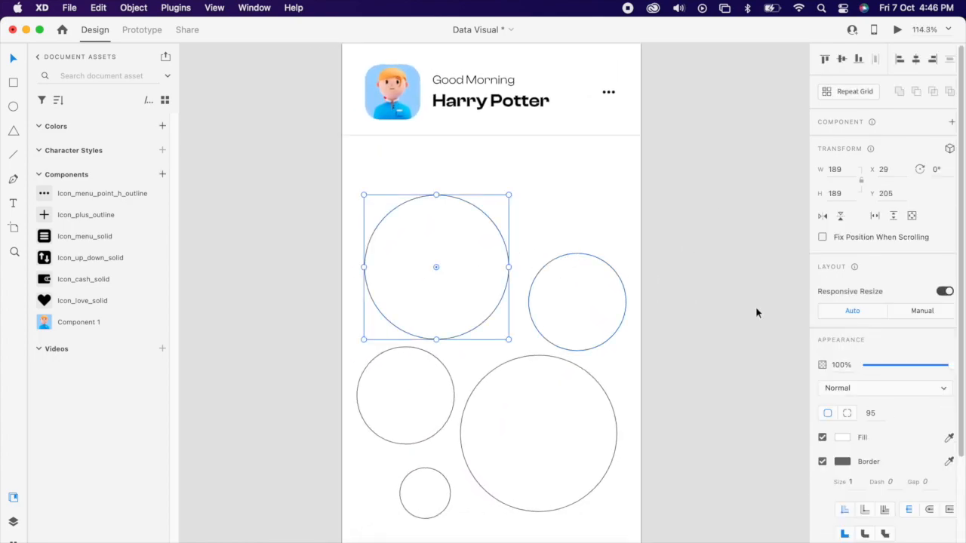
left_click(822, 462)
left_click(842, 437)
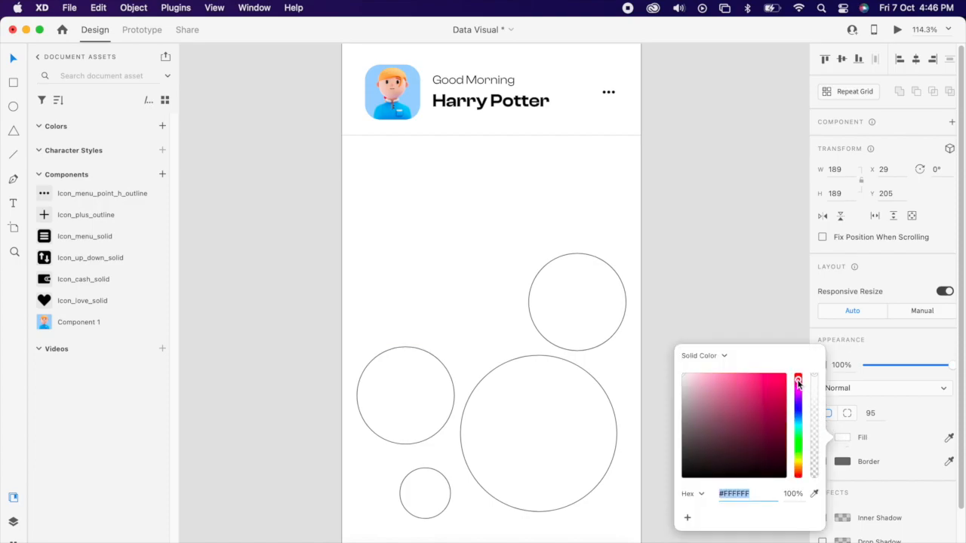
left_click_drag(774, 382, 769, 373)
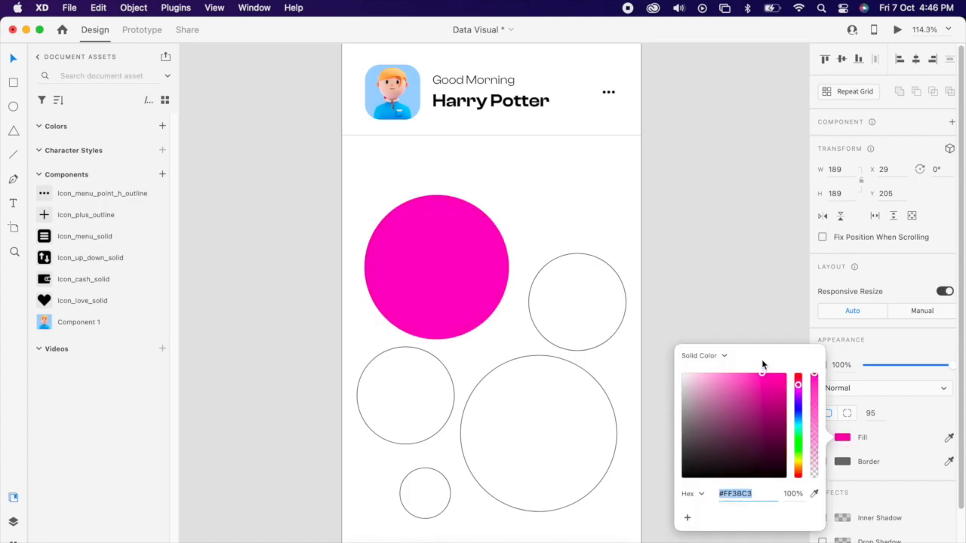
left_click(776, 389)
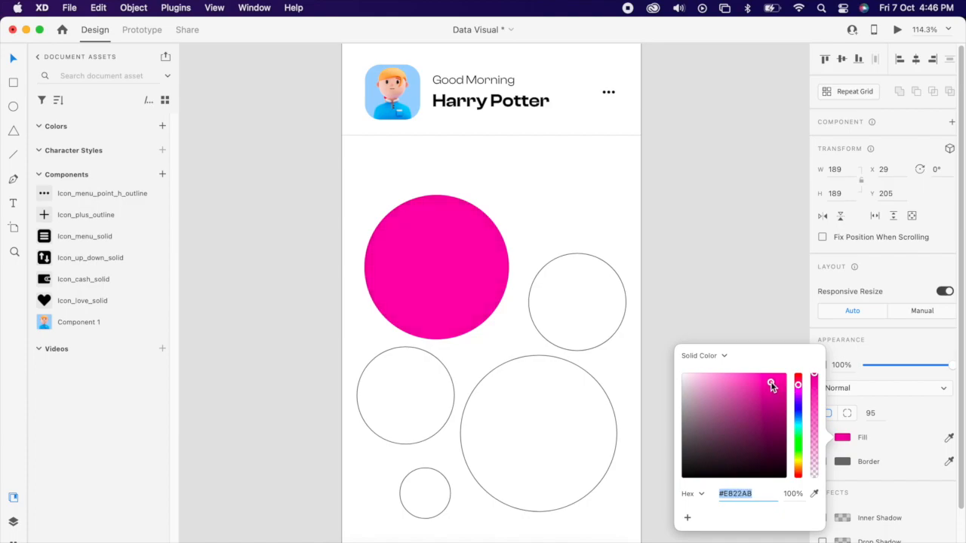
left_click(720, 323)
- Place the love icon in the middle of the pink circle and set its fill to white (ffffff)
left_click_drag(70, 306, 433, 262)
left_click(523, 212)
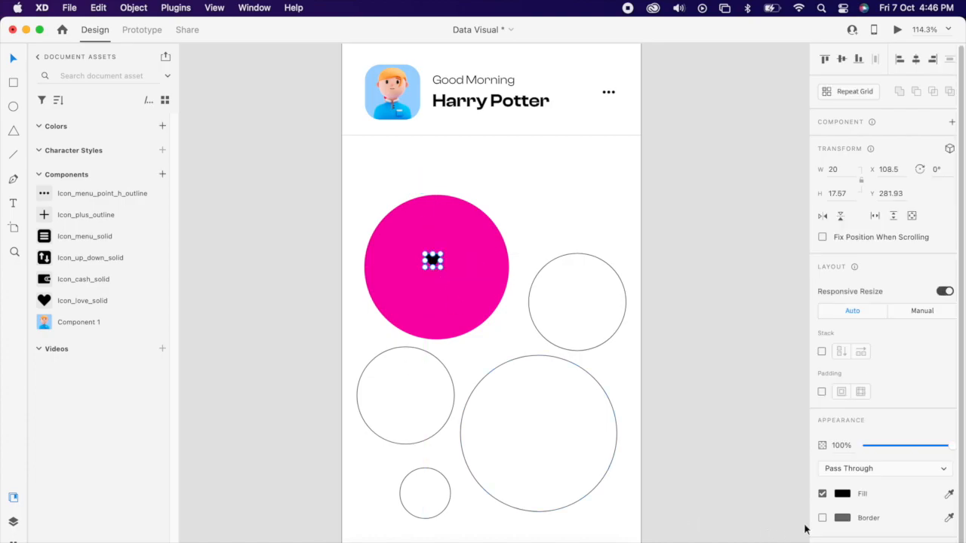
left_click(843, 494)
type("ffffff")
key("Return")
left_click(455, 284)
left_click_drag(433, 259, 436, 277)
- Add the text "12.7k" below the heart icon in the pink circle
scroll(428, 287, "up", 3)
key("t")
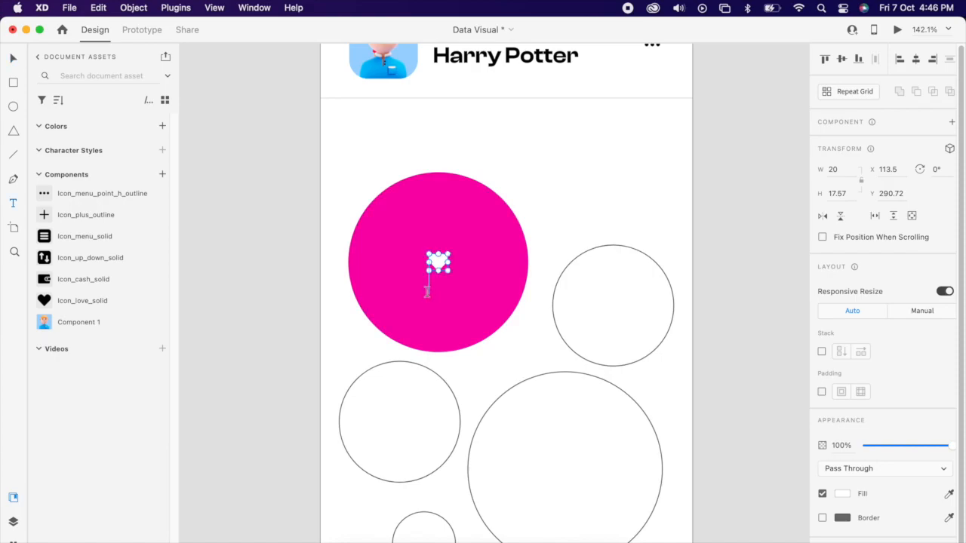
left_click(429, 290)
type("12.")
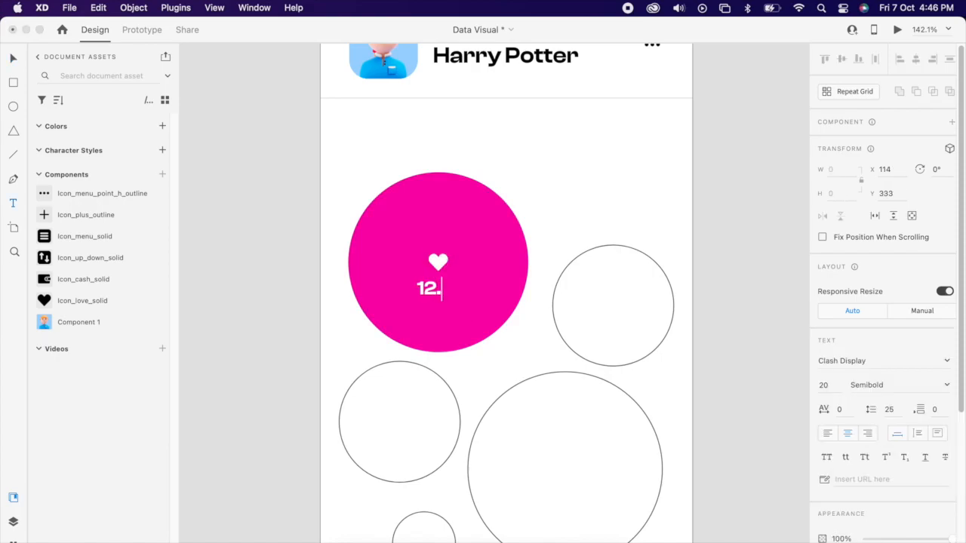
type("7k")
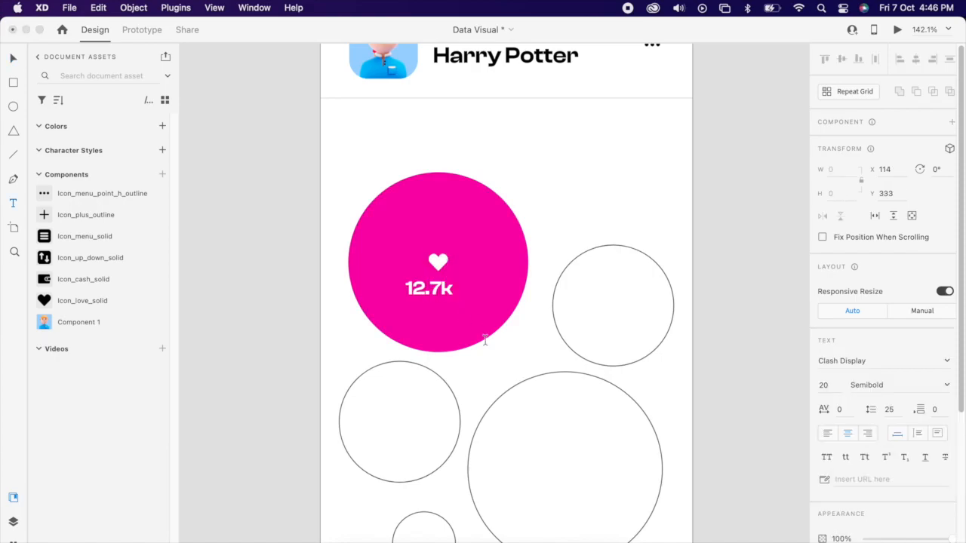
key("Escape")
- Duplicate the 12.7k text directly below itself and change the copy to "Likes"
left_click_drag(441, 290, 455, 309)
double_click(455, 308)
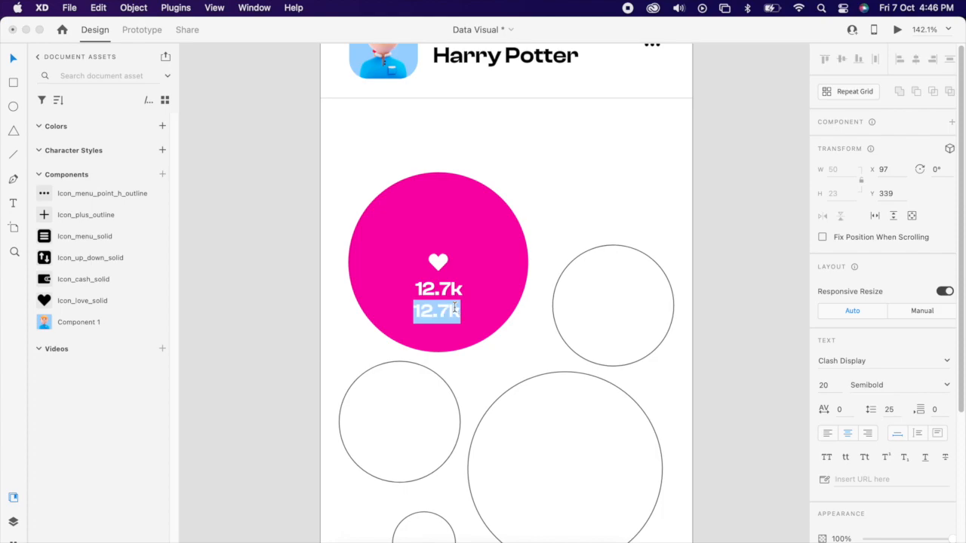
key("BackSpace")
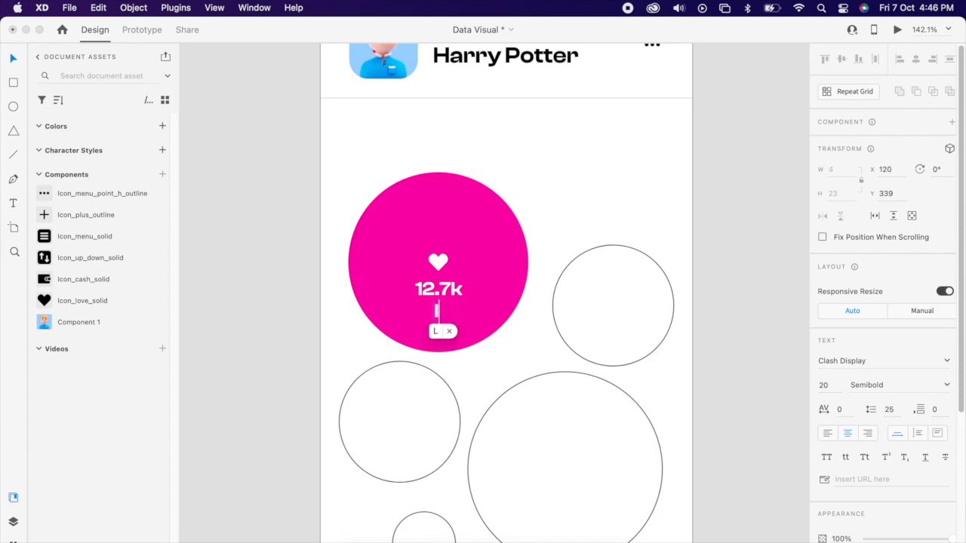
type("Likes")
key("Escape")
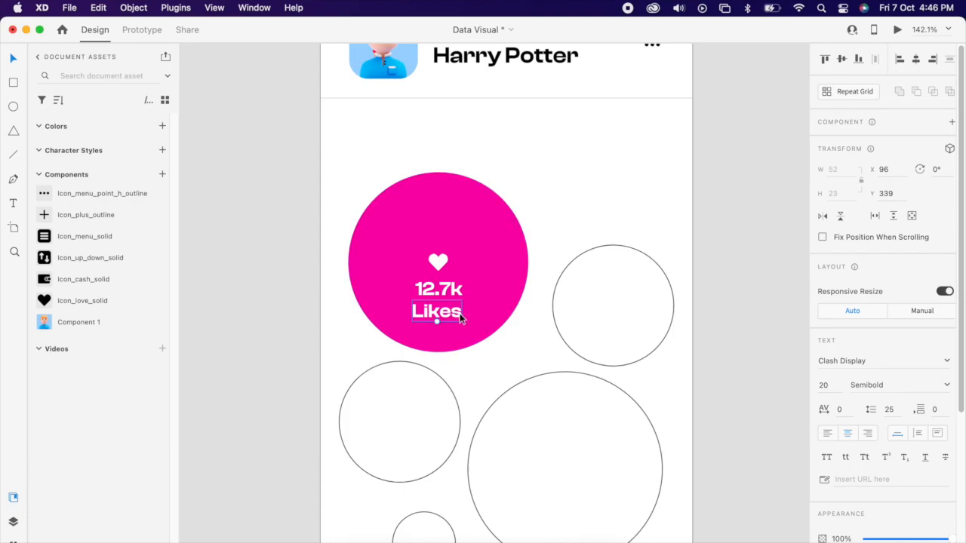
- Set the Likes label's weight to Medium and enlarge the 12.7k value above it to size 32
left_click(947, 386)
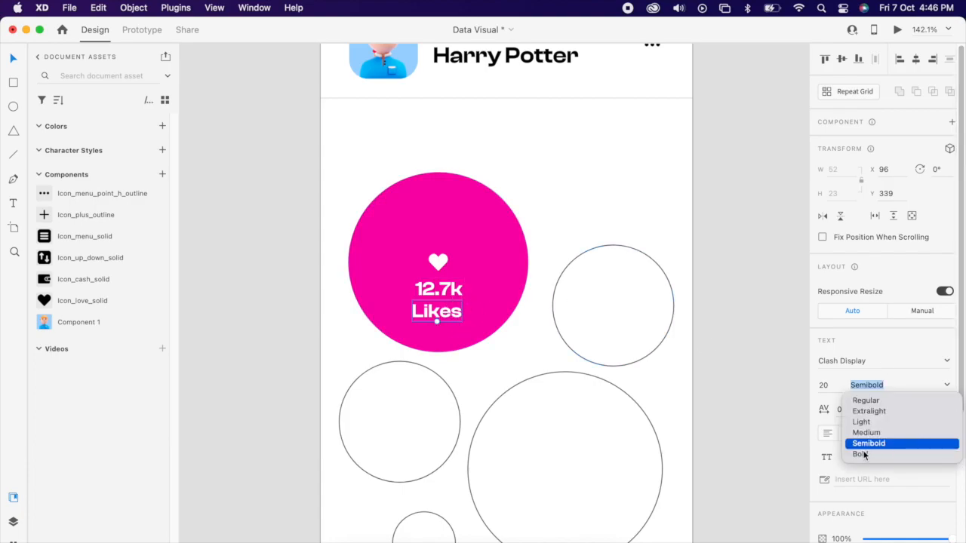
left_click(870, 432)
left_click_drag(436, 312, 438, 308)
left_click(443, 289)
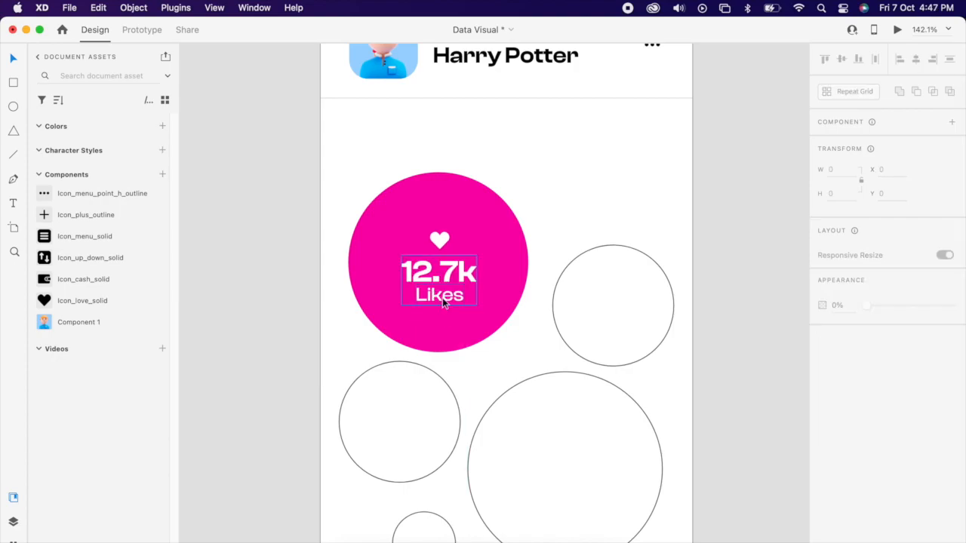
- Group the heart icon with the 12.7k and Likes text
left_click(442, 298)
left_click(444, 242)
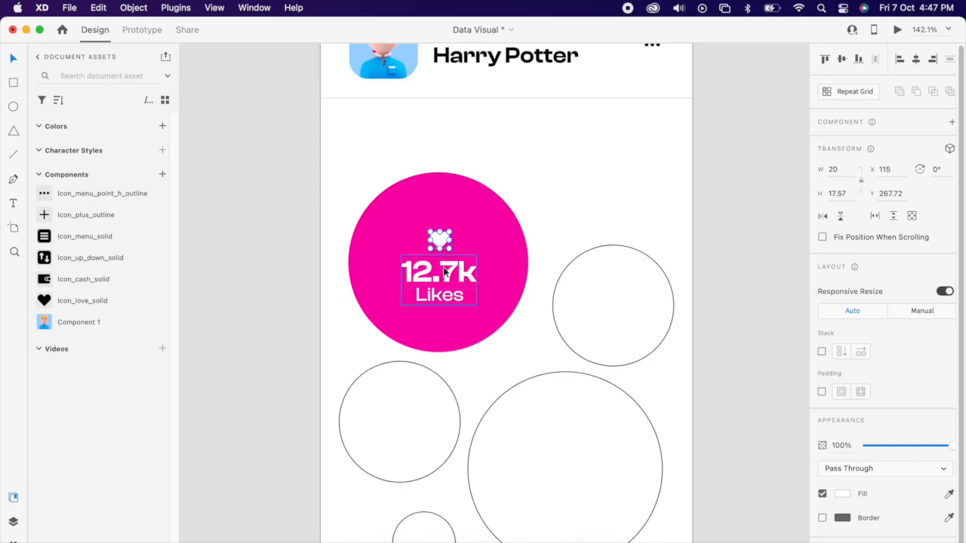
left_click(445, 273, "shift")
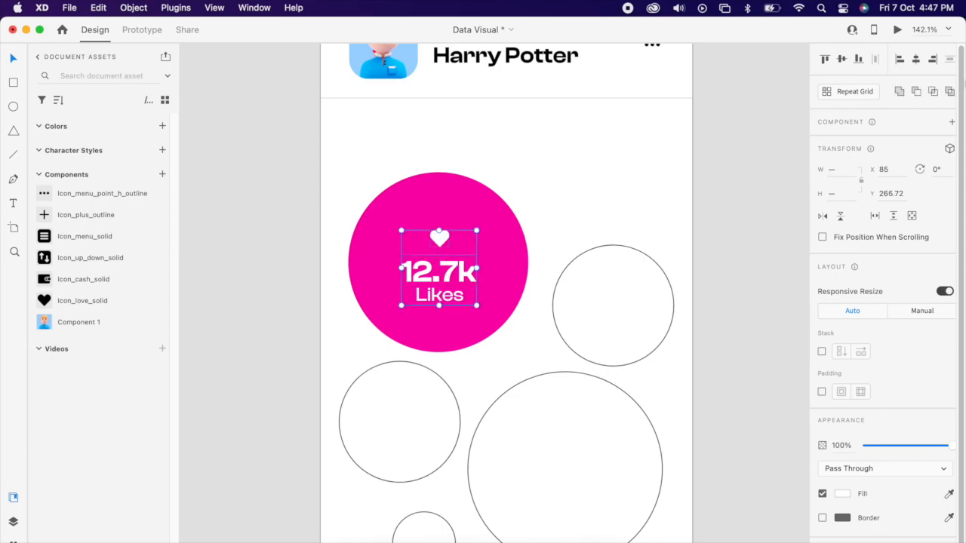
right_click(432, 225)
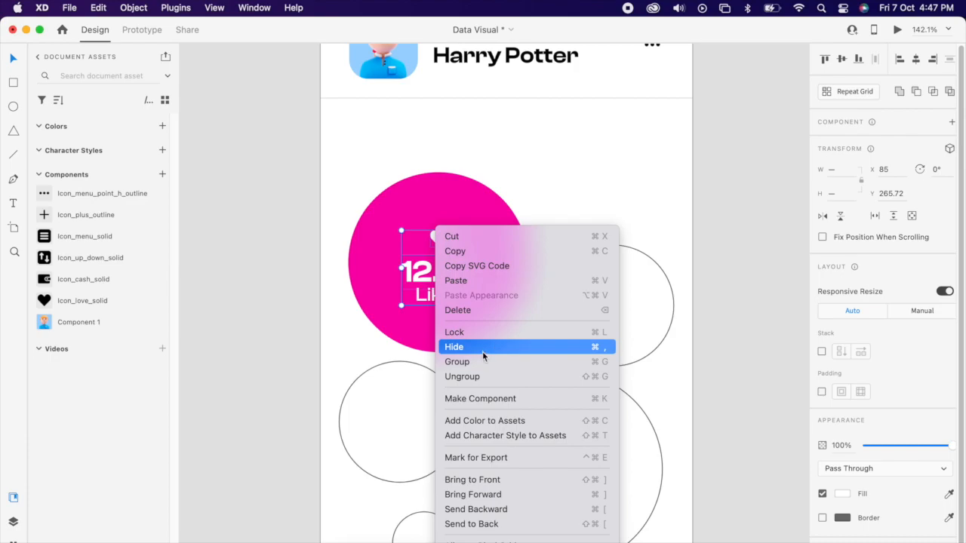
left_click(482, 360)
- Centre the content group horizontally and vertically in the pink circle and group it with the circle
left_click(505, 250, "shift")
left_click(917, 59)
left_click(843, 59)
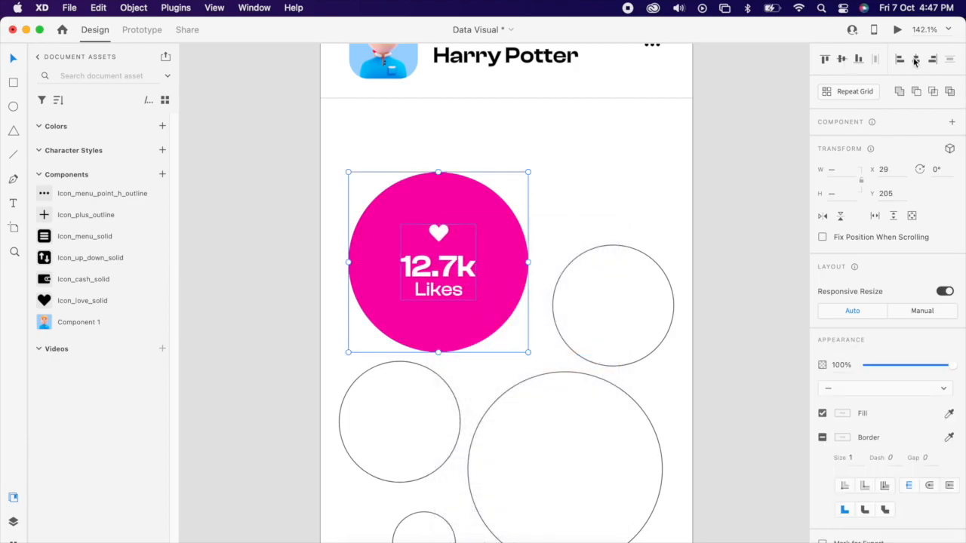
right_click(453, 264)
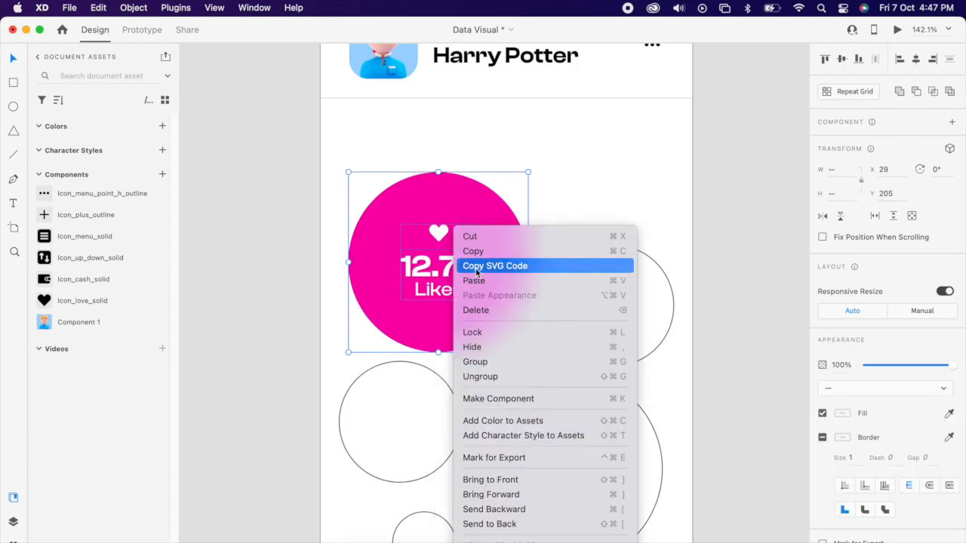
left_click(507, 362)
- Copy the pink bubble's inner content, and give the 128 × 128 circle below it a purple fill with no border
scroll(539, 317, "down", 2)
double_click(459, 219)
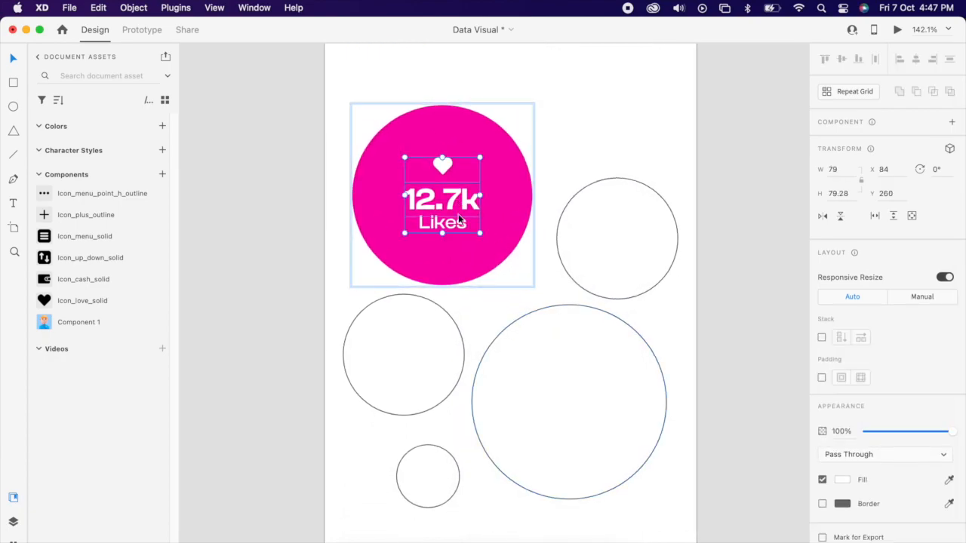
scroll(480, 294, "down", 1)
left_click(473, 308)
left_click(445, 324)
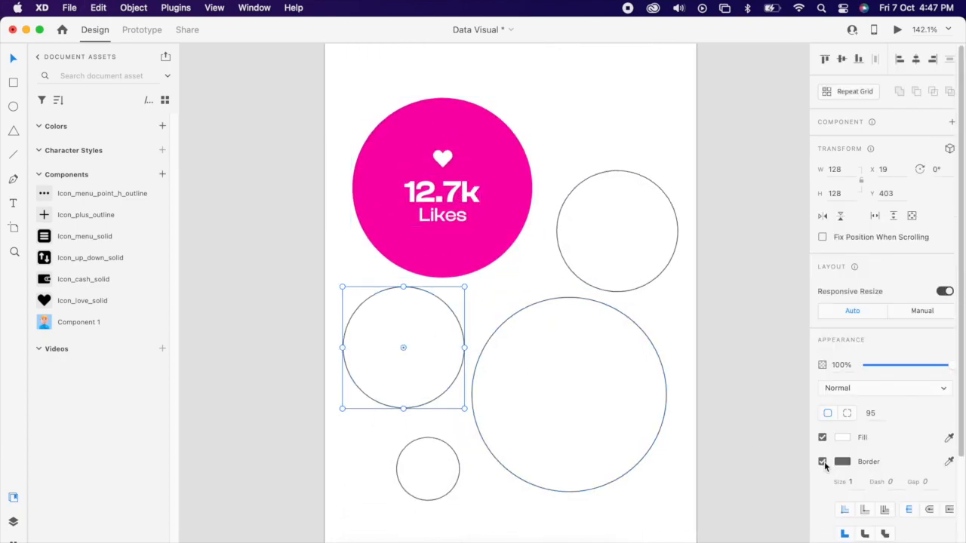
left_click(823, 462)
left_click(842, 438)
left_click(772, 374)
left_click(797, 394)
- Paste the copied content into the purple circle and change its label to "Shares" and its value to "1.4k"
left_click(420, 375)
key("super+v")
scroll(402, 377, "down", 1)
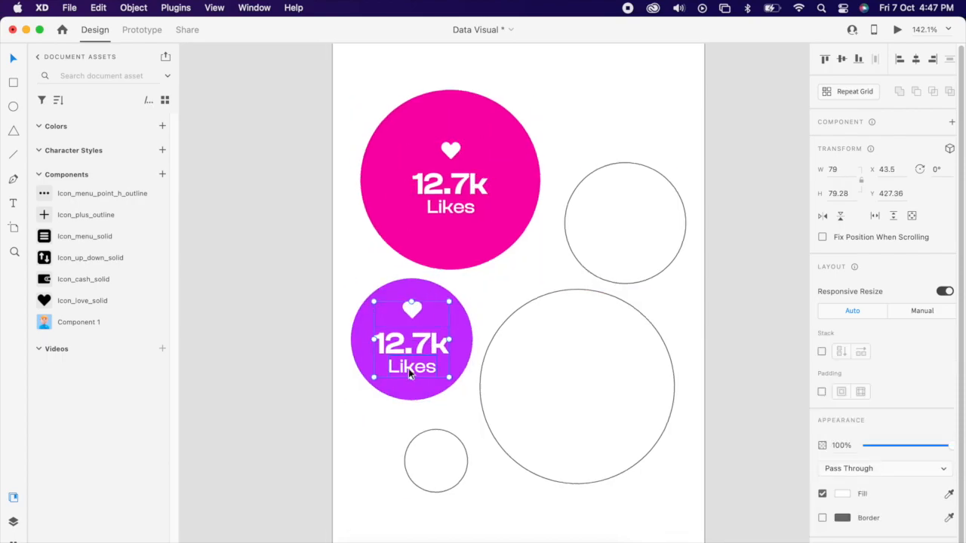
double_click(410, 369)
type("Shares")
double_click(412, 344)
type("12.4")
key("BackSpace")
key("BackSpace")
key("BackSpace")
type(".4k")
left_click(264, 325)
- Replace the heart in the Shares bubble with the up-down icon filled white
double_click(418, 311)
left_click_drag(90, 257, 412, 310)
left_click(842, 425)
- Remove the border of the outlined circle beside the pink bubble and fill it bright blue
scroll(347, 358, "right", 1)
left_click(634, 219)
left_click(822, 461)
left_click(843, 438)
left_click(798, 417)
left_click(772, 373)
- Put a copy of the Shares content in the blue circle and change it to "Comments" and "2.4k"
left_click(611, 218)
double_click(595, 244)
type("Comments")
double_click(595, 221)
type("2.45")
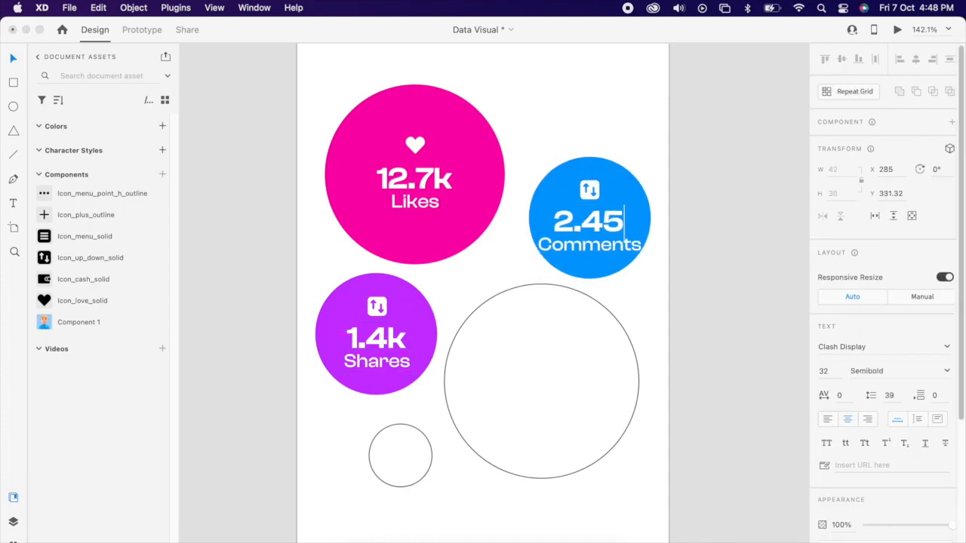
key("BackSpace")
type("k")
key("Escape")
- Enlarge the blue circle around its Comments label and move the large outlined circle down to make room
scroll(619, 247, "up", 2)
left_click(620, 249)
left_click_drag(630, 260, 656, 261)
scroll(591, 351, "down", 3)
left_click_drag(575, 355, 575, 386)
- Group the blue and purple circles with their respective contents
key("super+g")
right_click(442, 386)
left_click(466, 355)
left_click(489, 361)
scroll(528, 370, "down", 3)
scroll(604, 380, "up", 2)
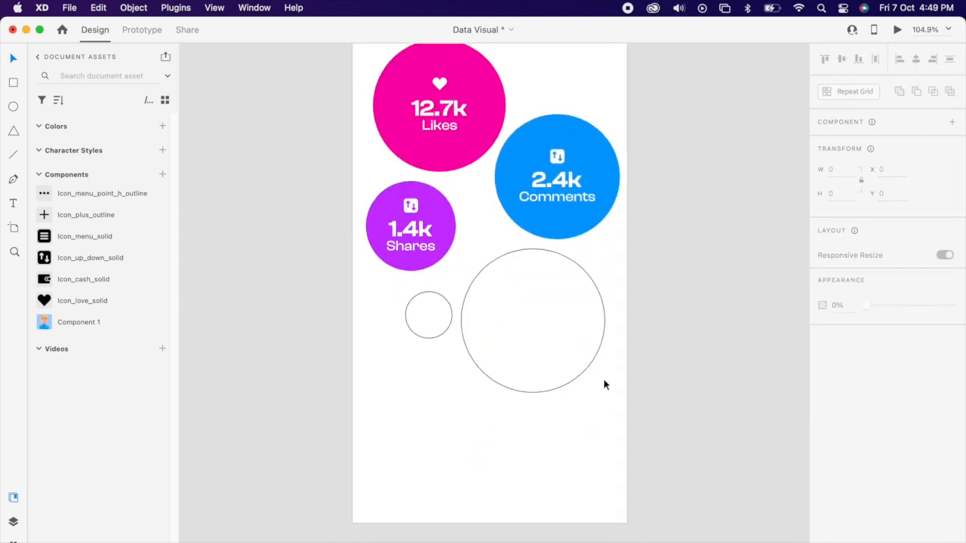
- Copy the Likes bubble's inner content, and give the large outlined circle a teal green fill with no border
scroll(604, 381, "up", 3)
double_click(423, 185)
scroll(479, 339, "down", 3)
left_click(548, 393)
left_click(821, 462)
left_click(843, 437)
- Place the copied content in the green circle and change its label to "Revenue" and its value to "$1,245"
double_click(545, 364)
type("REVENUE")
key("super+a")
type("Revenue")
double_click(551, 343)
type("$1,245")
key("Escape")
- Replace the heart icon in the Revenue bubble with the cash icon in white
left_click(552, 366, "shift")
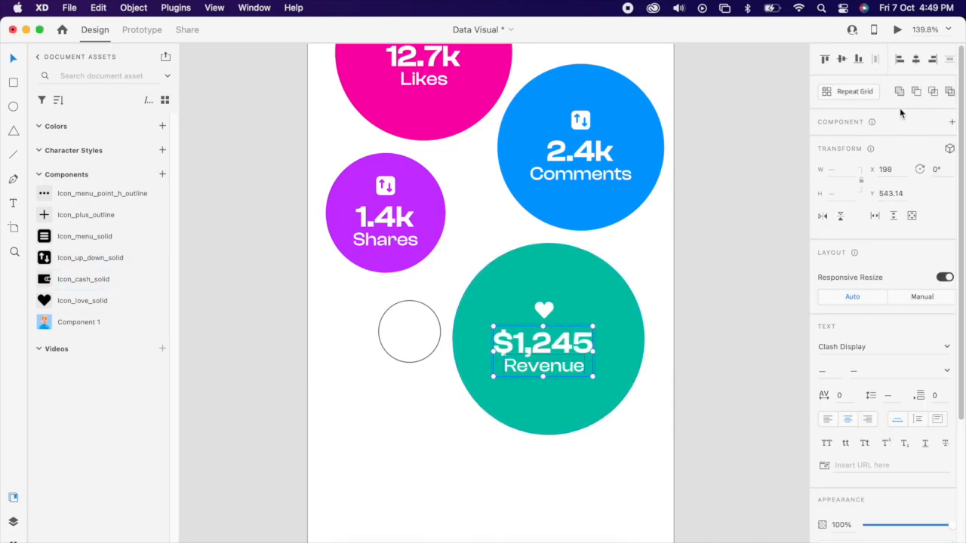
left_click_drag(83, 279, 505, 280)
key("BackSpace")
- Remove the border of the small 67 × 67 circle and fill it dark grey
left_click_drag(370, 383, 370, 382)
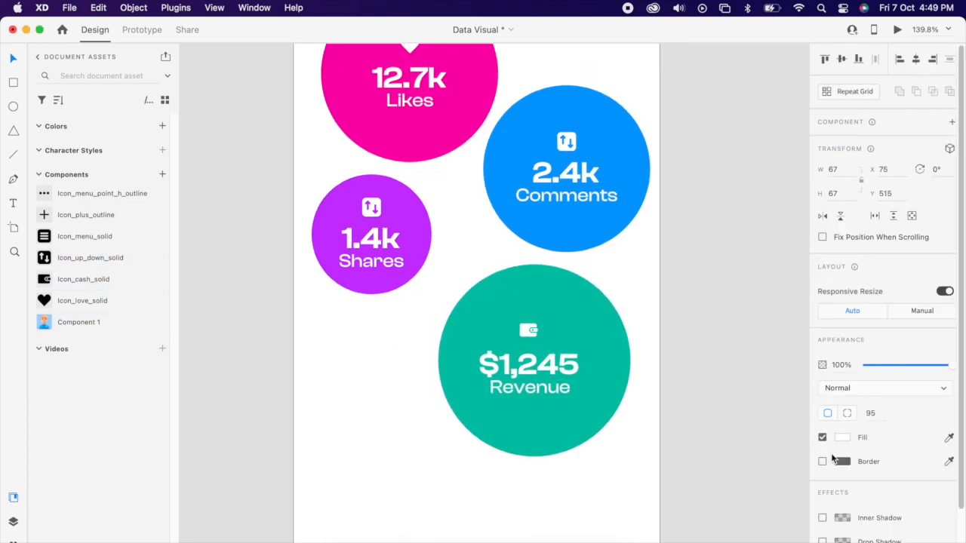
left_click(842, 438)
mouse_move(700, 402)
left_mouse_down()
mouse_move(657, 401)
mouse_move(647, 454)
left_mouse_up()
- Place a white plus icon in the centre of the dark grey circle and group the two
left_click_drag(85, 215, 396, 357)
left_click(842, 494)
left_click_drag(724, 422, 629, 312)
left_click_drag(379, 324, 399, 398)
right_click(384, 355)
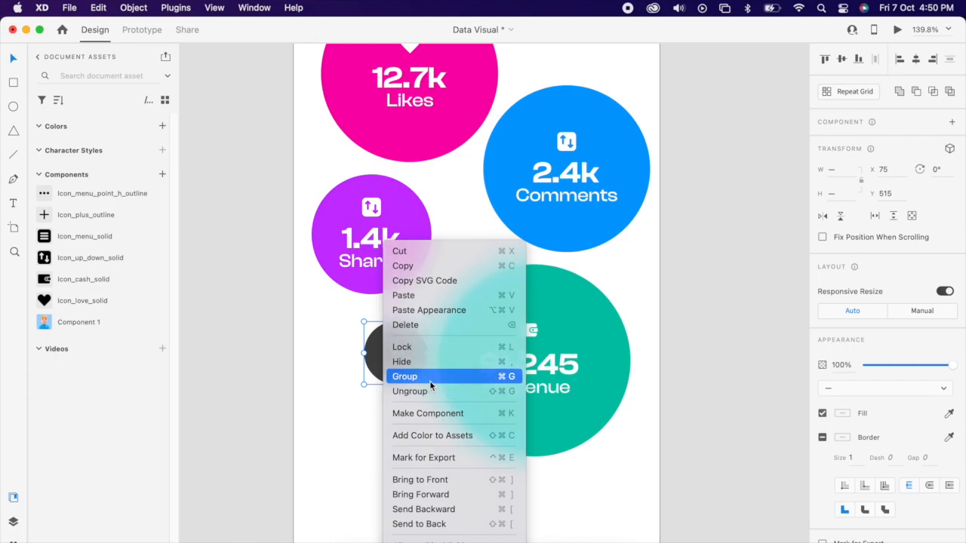
left_click(430, 380)
left_click(404, 451)
- Replace the up-down icon in the Comments bubble with the solid menu icon filled white
scroll(483, 378, "up", 3)
left_click_drag(85, 236, 552, 216)
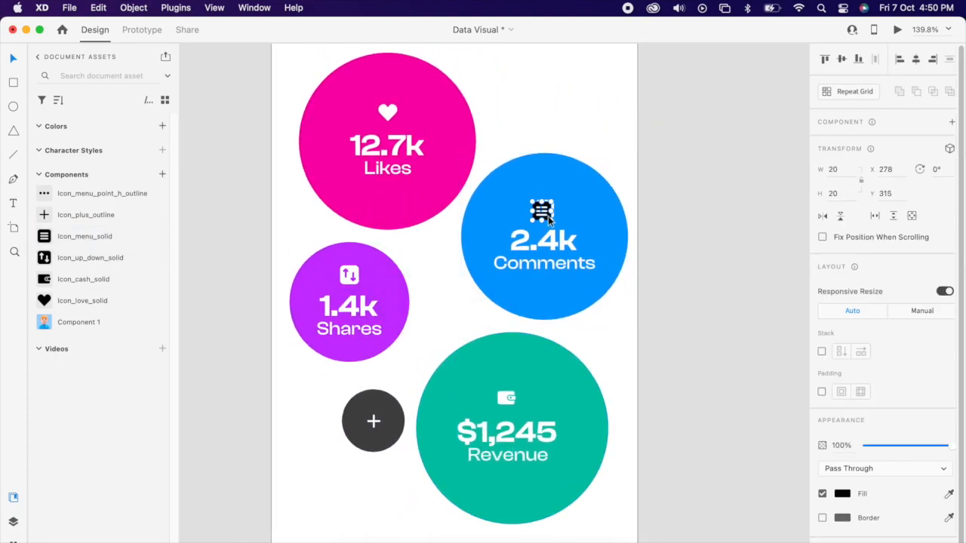
left_click(551, 217)
double_click(551, 217)
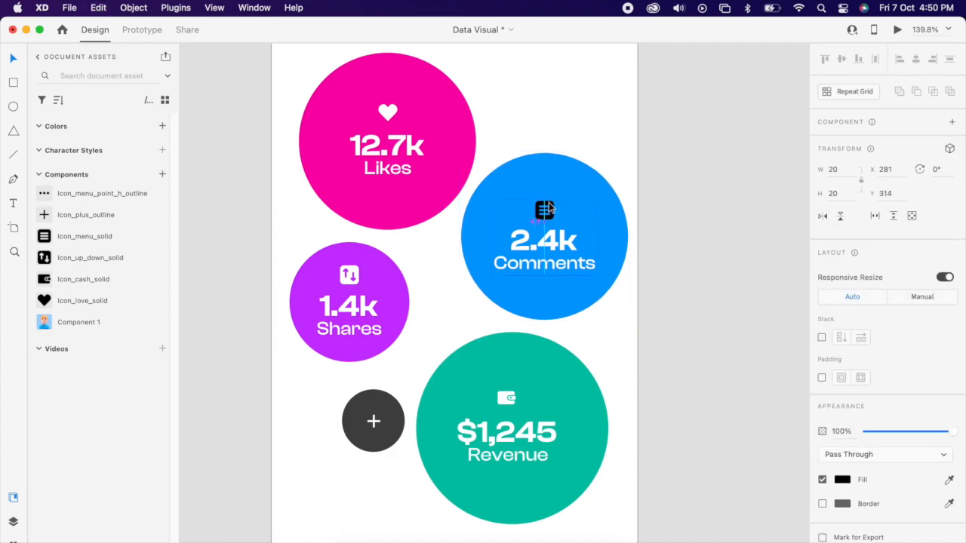
left_click(842, 479)
left_click(683, 394)
left_click(722, 271)
- Move all five bubbles down together to Y 199 and centre the cluster horizontally on the artboard
key("super+0")
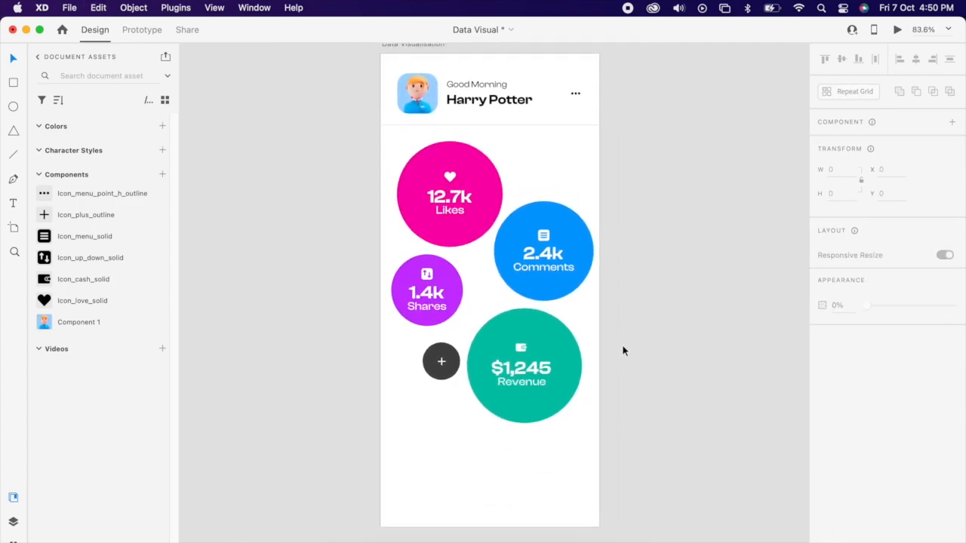
left_click_drag(351, 200, 547, 404)
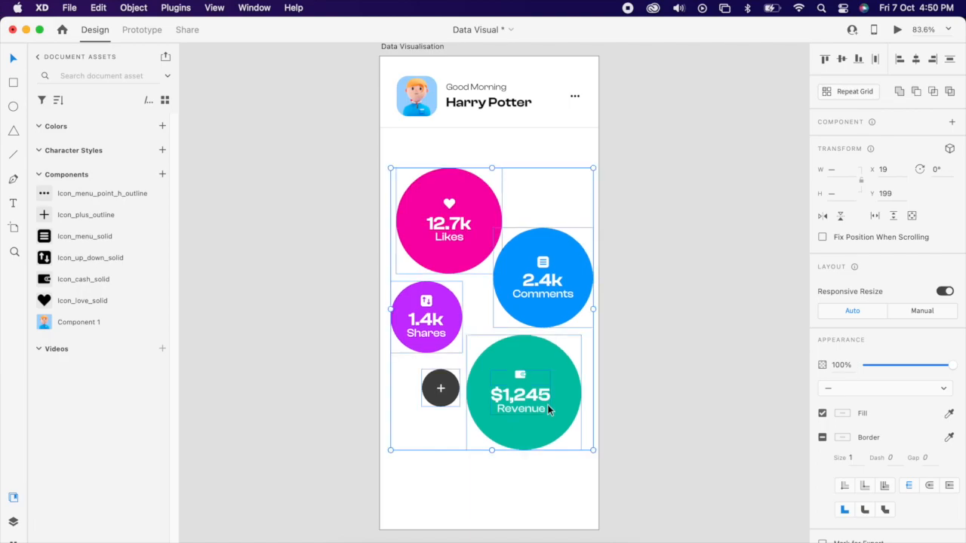
left_click(633, 374)
scroll(543, 302, "down", 3)
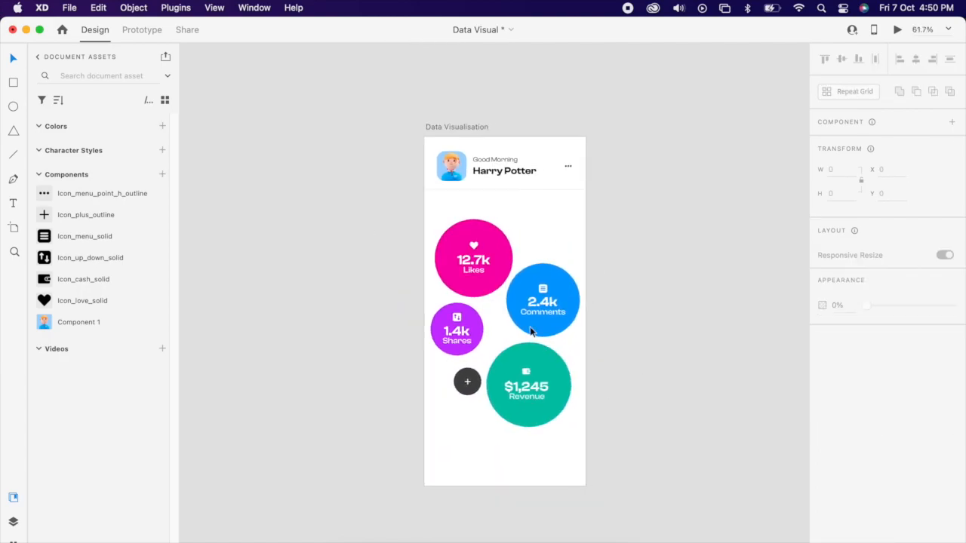
- Centre the icon and text of the green Revenue bubble within its circle
scroll(302, 97, "up", 3)
left_click(410, 308)
left_click(288, 335)
left_click_drag(287, 334, 303, 345)
left_click(326, 411)
mouse_move(409, 429)
left_mouse_down()
mouse_move(421, 445)
mouse_move(410, 429)
left_mouse_up()
left_click(518, 409)
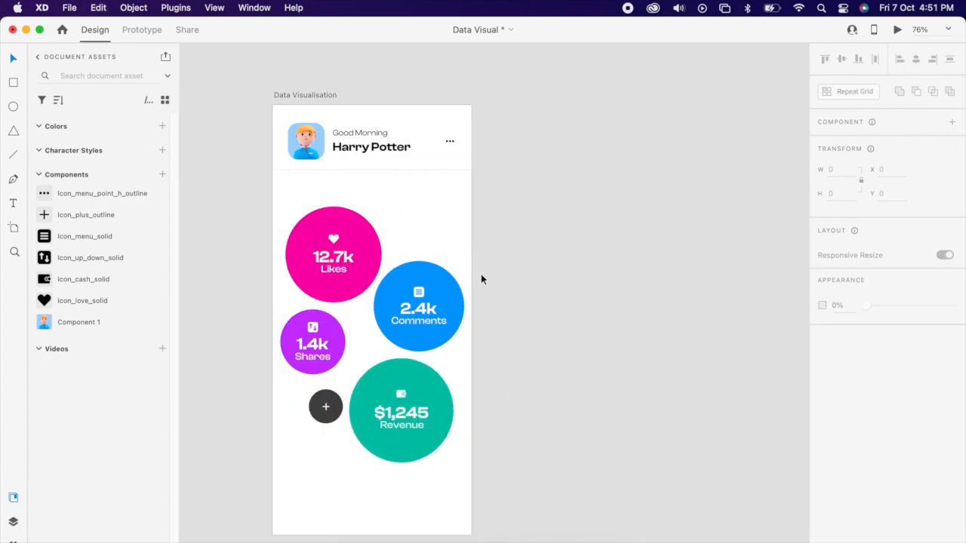
- Duplicate the Data Visualisation artboard beside the original
scroll(481, 278, "left", 2)
left_click(341, 84)
key("super+d")
scroll(643, 263, "right", 4)
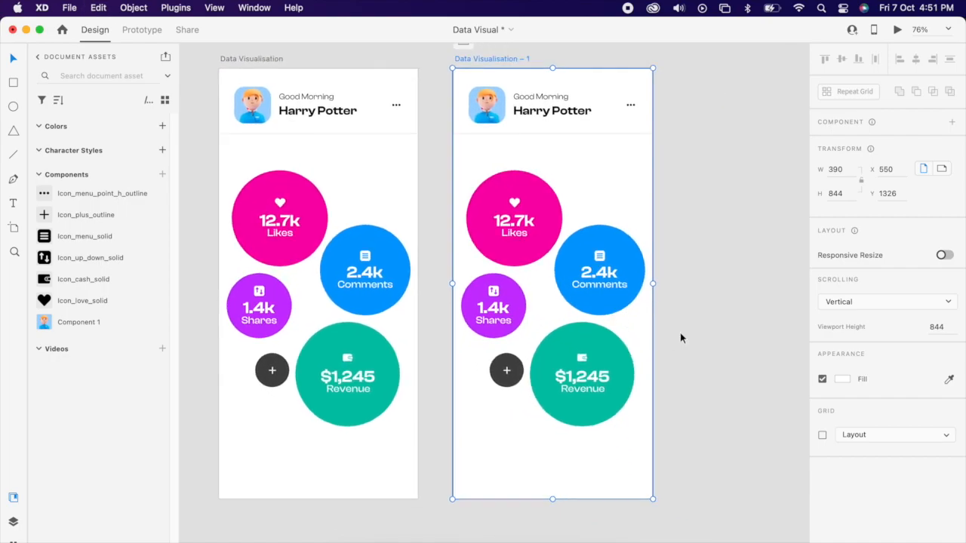
- Rearrange the bubbles on the second artboard into one vertical column: Likes, Comments, Shares, Revenue and the plus button
left_click_drag(507, 371, 507, 474)
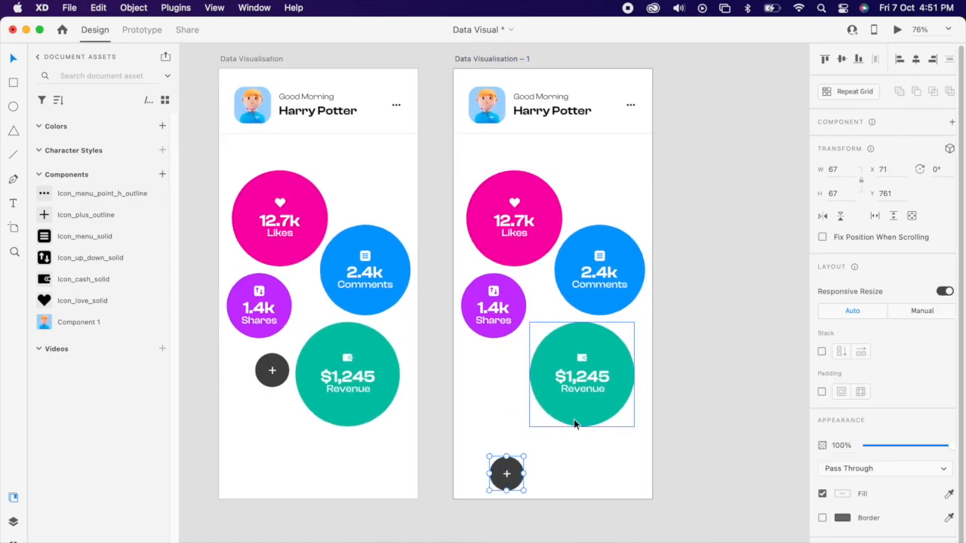
left_click_drag(574, 424, 498, 430)
left_click(514, 211)
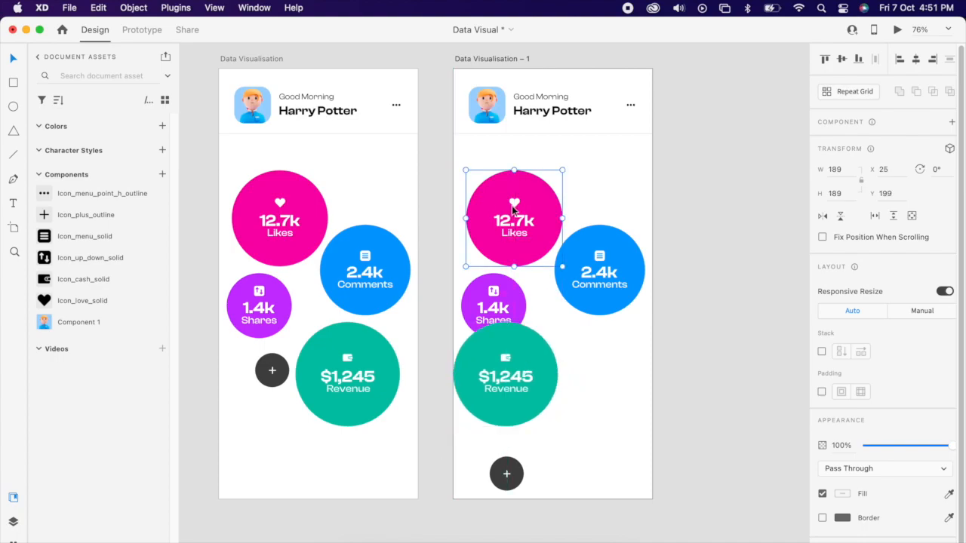
left_click_drag(514, 211, 514, 177)
left_click_drag(602, 270, 511, 270)
left_click_drag(506, 377, 505, 403)
left_click_drag(500, 326, 513, 349)
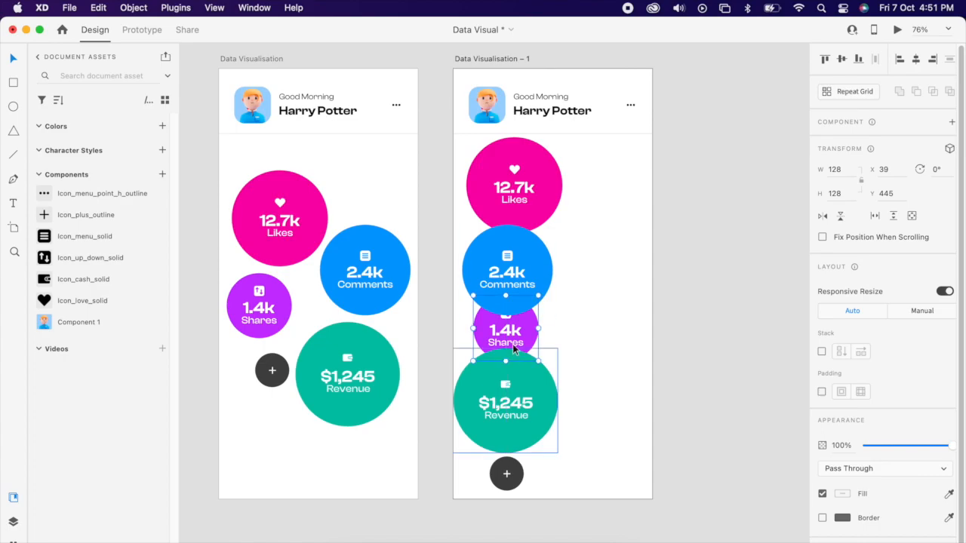
- Hide the 12.7k number in the second artboard's pink Likes bubble by setting its opacity to 0%
scroll(526, 161, "up", 5)
scroll(513, 242, "down", 1)
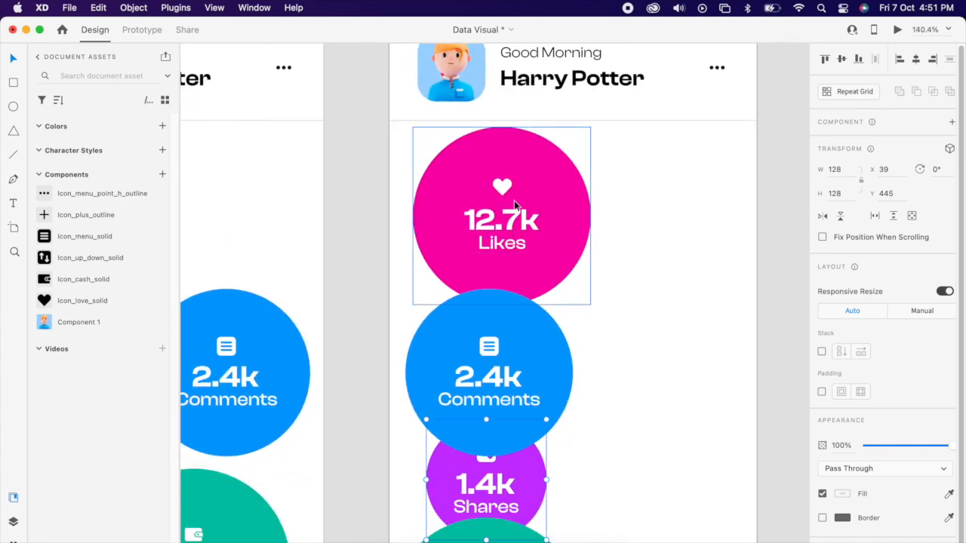
double_click(512, 219)
double_click(512, 219)
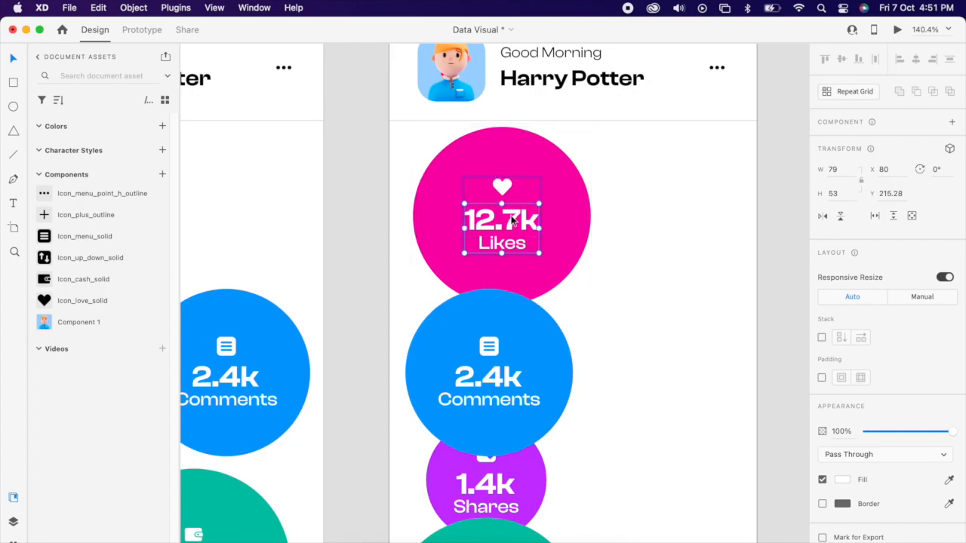
double_click(511, 218)
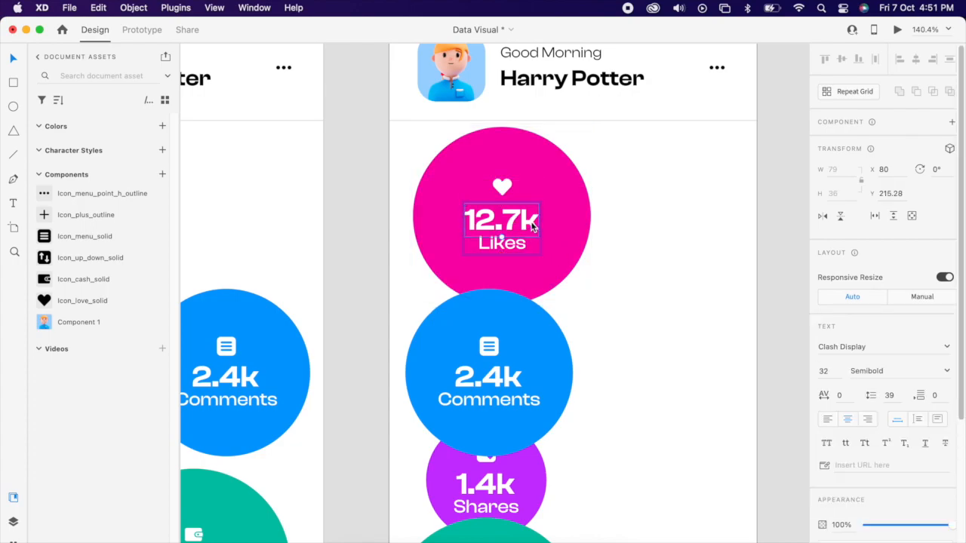
left_click_drag(886, 526, 865, 526)
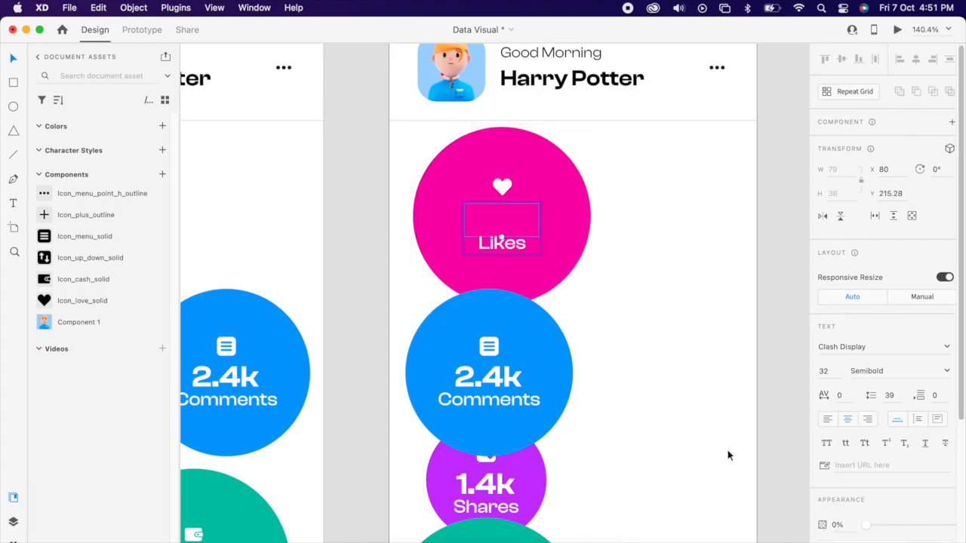
- Resize the pink Likes circle on the second artboard to 100 by 100
left_click(577, 214)
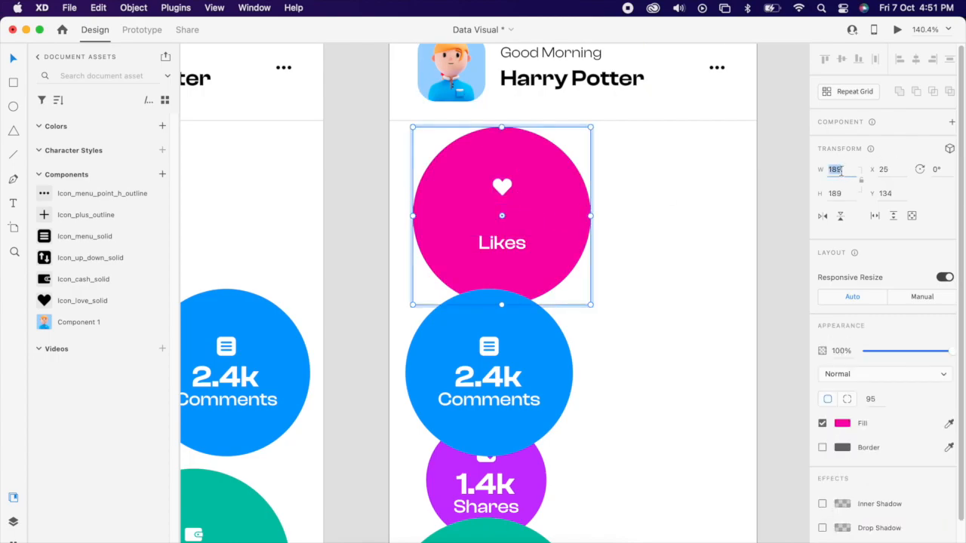
type("100")
key("Return")
left_click(835, 196)
type("100")
key("Return")
- Move the Likes label up close beneath the heart icon and centre both inside the smaller pink circle
left_click_drag(504, 200, 457, 166)
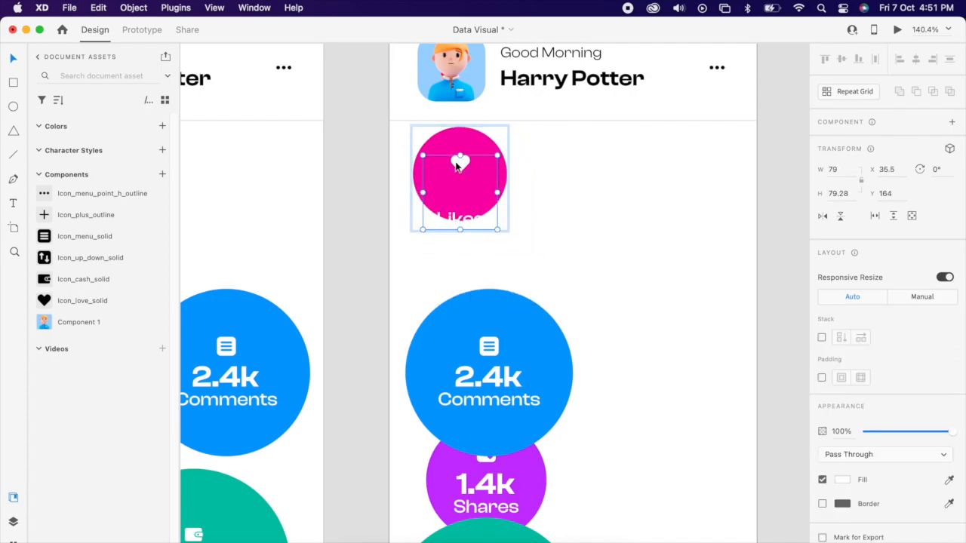
double_click(467, 222)
left_click(468, 220)
left_click_drag(469, 219, 458, 168)
left_click(533, 181)
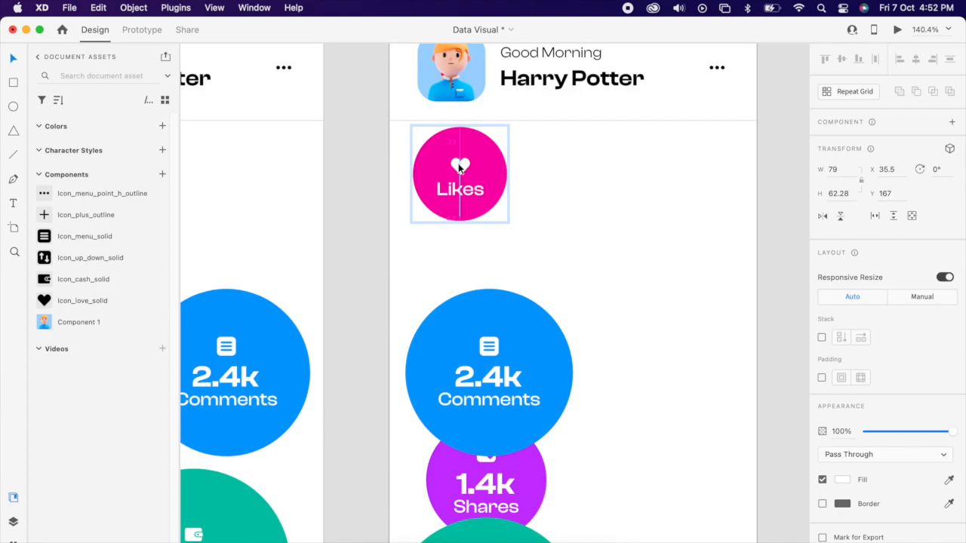
key("Escape")
- Move the Comments bubble up beneath Likes and set the opacity of its 2.4k number to 0%
scroll(504, 182, "down", 3)
scroll(530, 258, "up", 1)
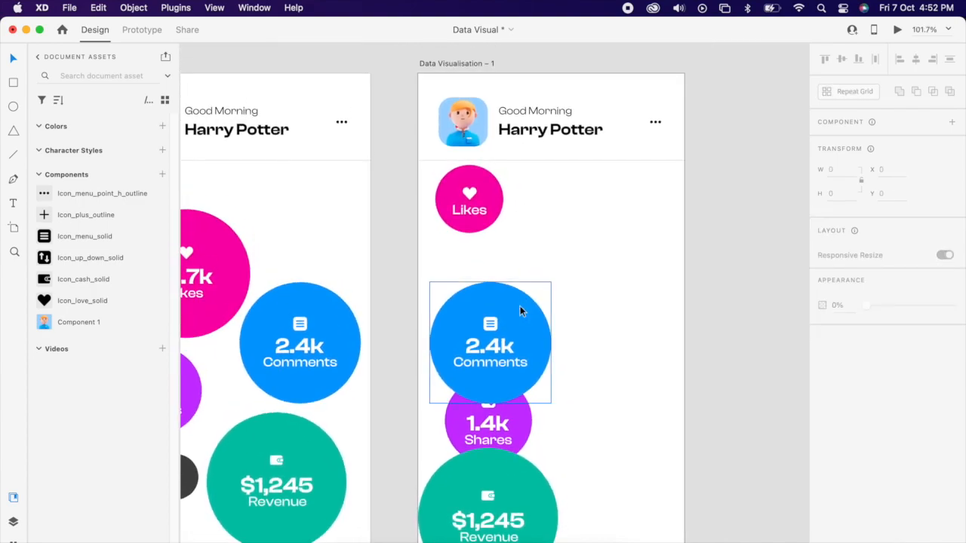
left_click_drag(520, 306, 523, 262)
double_click(490, 301)
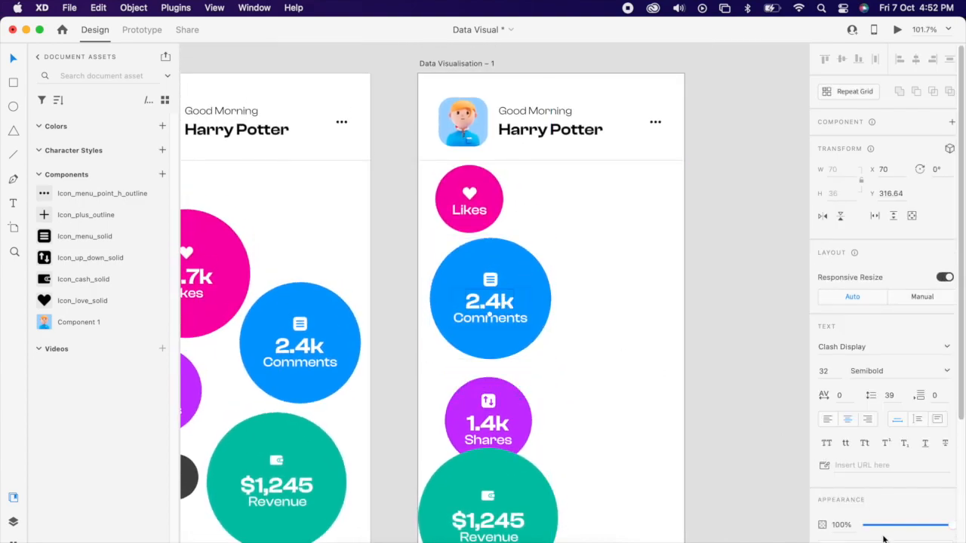
left_click_drag(883, 526, 619, 526)
- Shrink the Comments bubble to match the Likes circle, and set the Shares number's opacity to 0%
left_click(516, 319)
key("Escape")
left_click_drag(551, 360, 498, 306)
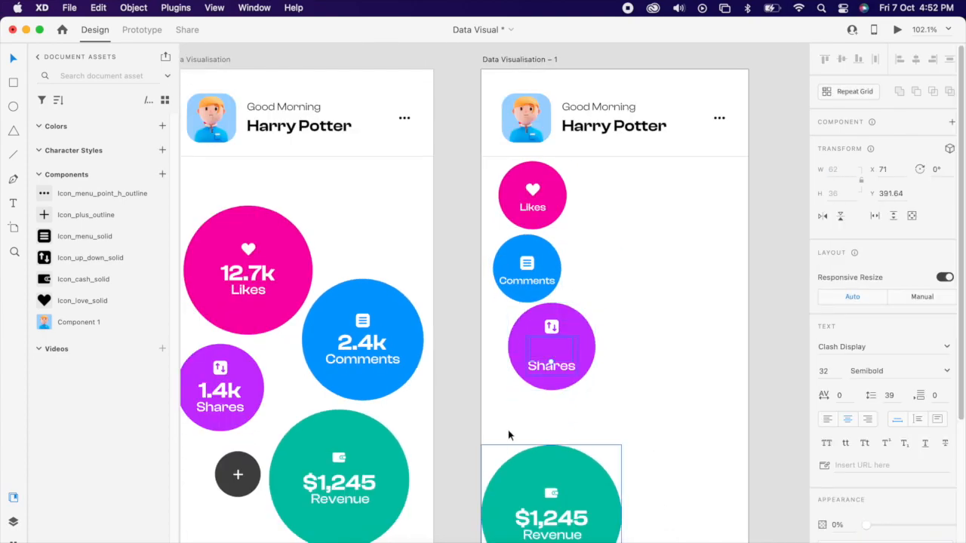
left_click(550, 347)
left_click(592, 464)
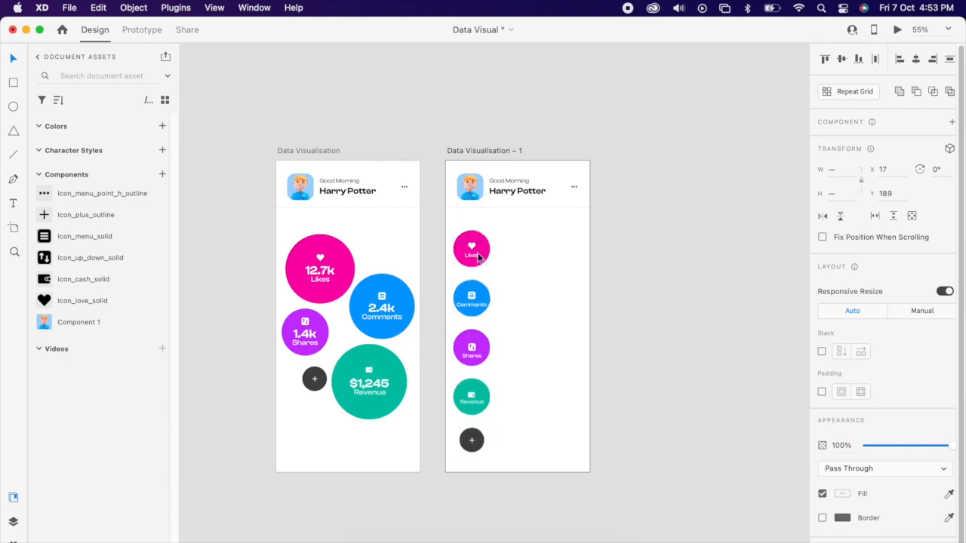
- Resize the blue Comments circle in the column to 120 by 120 and recentre its icon and label
scroll(550, 363, "up", 3)
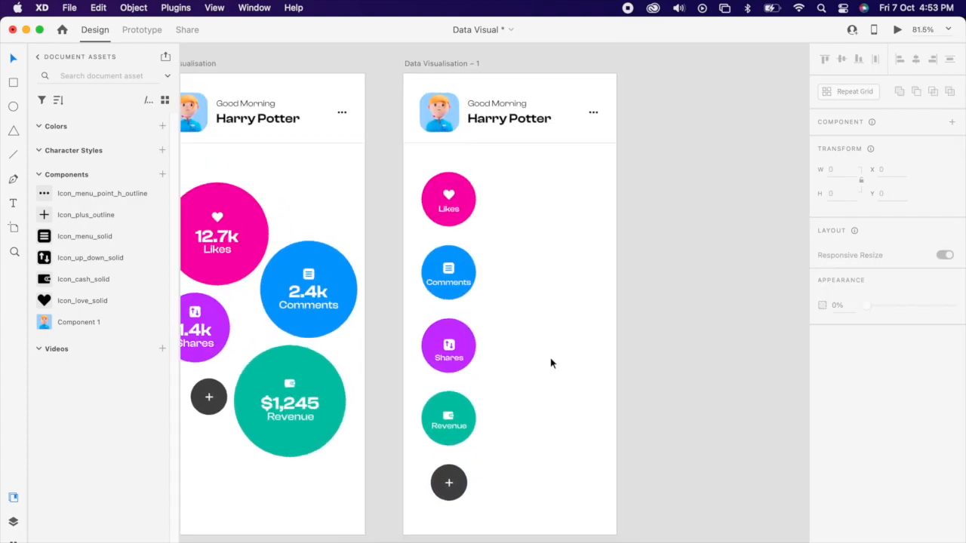
scroll(551, 363, "left", 2)
left_click(474, 266)
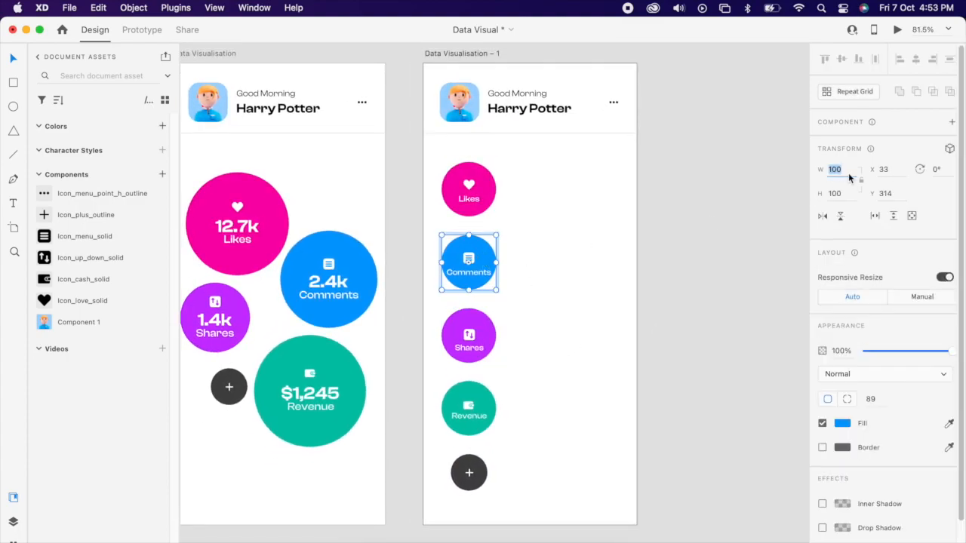
type("120")
key("Return")
left_click(854, 192)
type("120")
key("Return")
left_click_drag(475, 276, 480, 278)
- Resize the pink Likes circle to 120 by 120 and recentre its heart icon and label
left_click(491, 191)
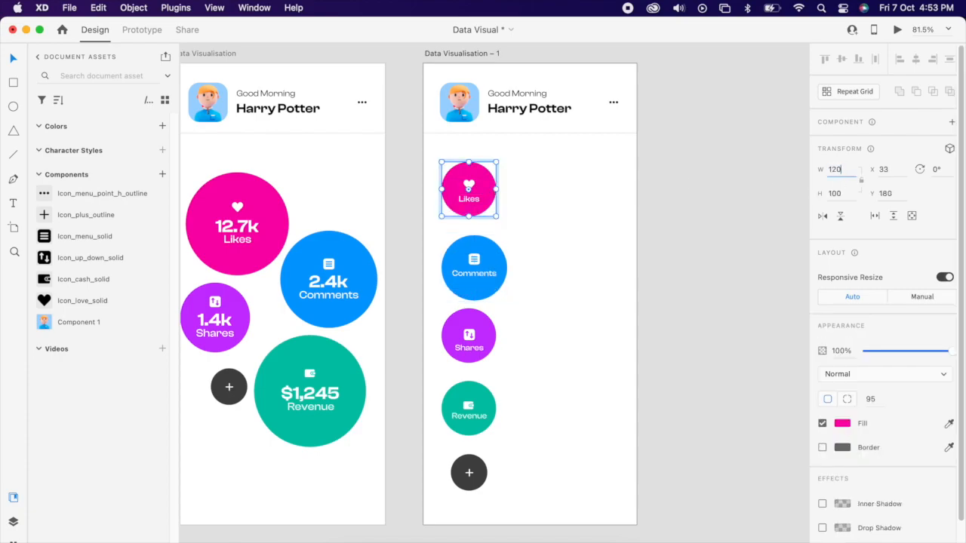
left_click(844, 195)
type("120")
key("Return")
left_click_drag(464, 197, 469, 202)
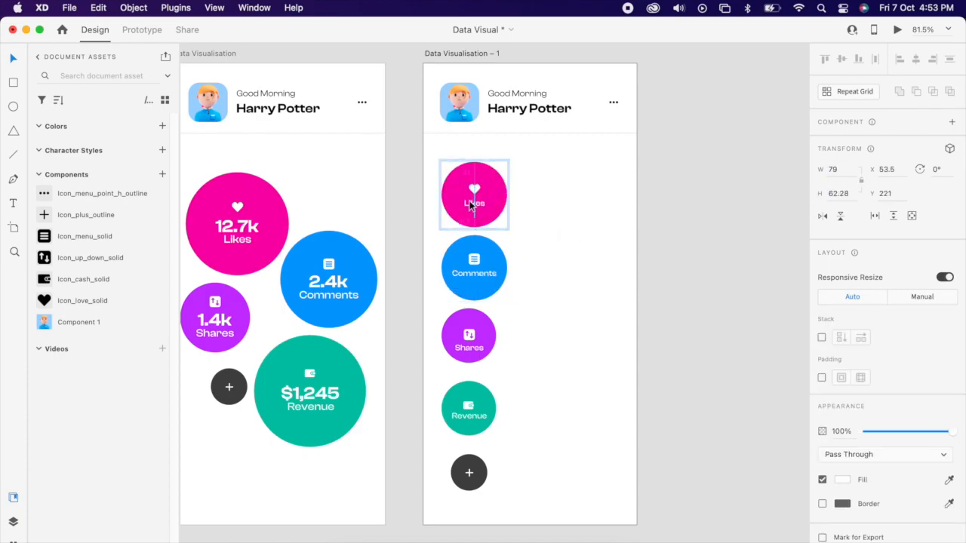
- Resize the purple Shares circle to 120 by 120 and recentre its icon and label
left_click(469, 339)
key("Tab")
type("120")
key("Return")
left_click_drag(481, 348, 486, 351)
- Resize the green Revenue circle to 120 by 120 and recentre its wallet icon and label
left_click(483, 399)
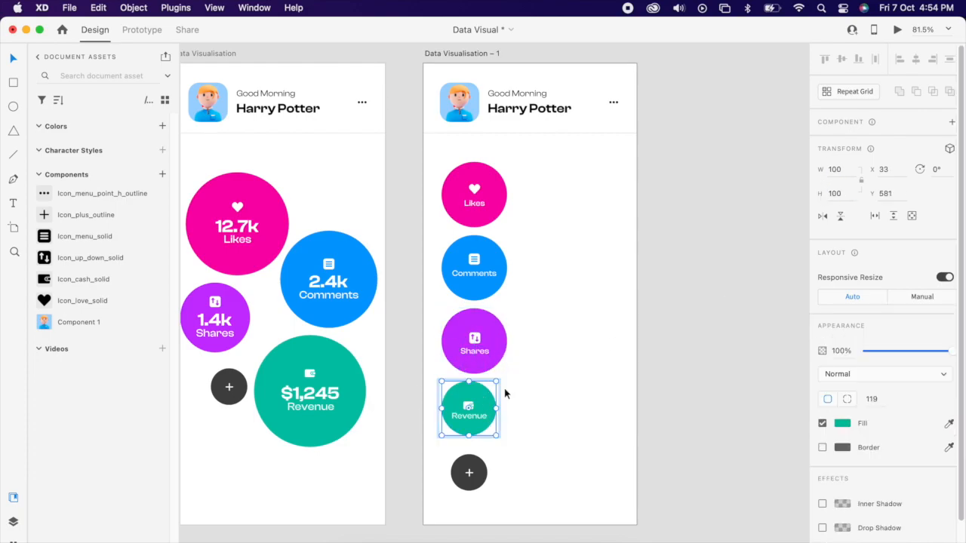
type("120")
key("Tab")
type("120")
key("Return")
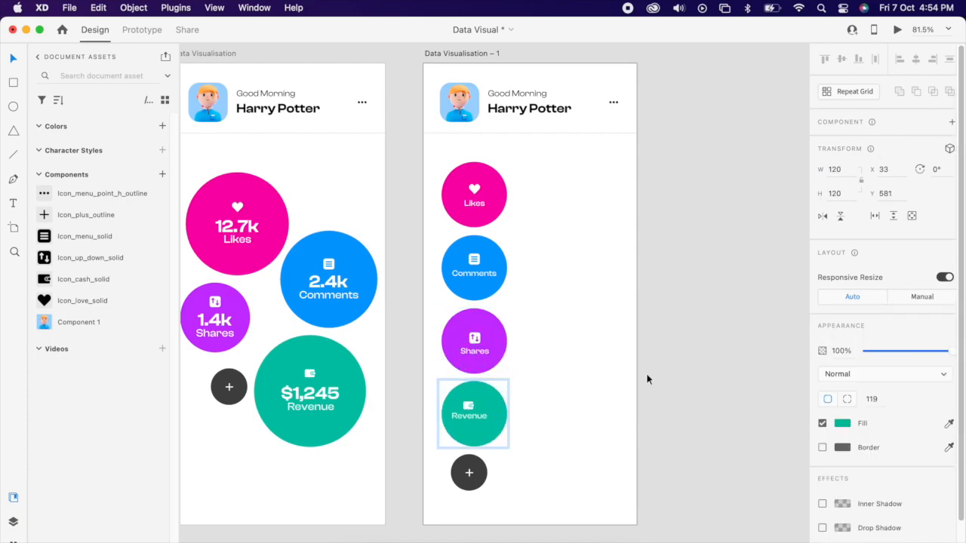
left_click_drag(473, 421, 479, 422)
left_click(523, 447)
- Line up the plus button beneath the Revenue bubble and distribute all five column items with even vertical spacing
left_click_drag(483, 487, 489, 496)
left_click_drag(531, 511, 495, 182)
left_click(950, 59)
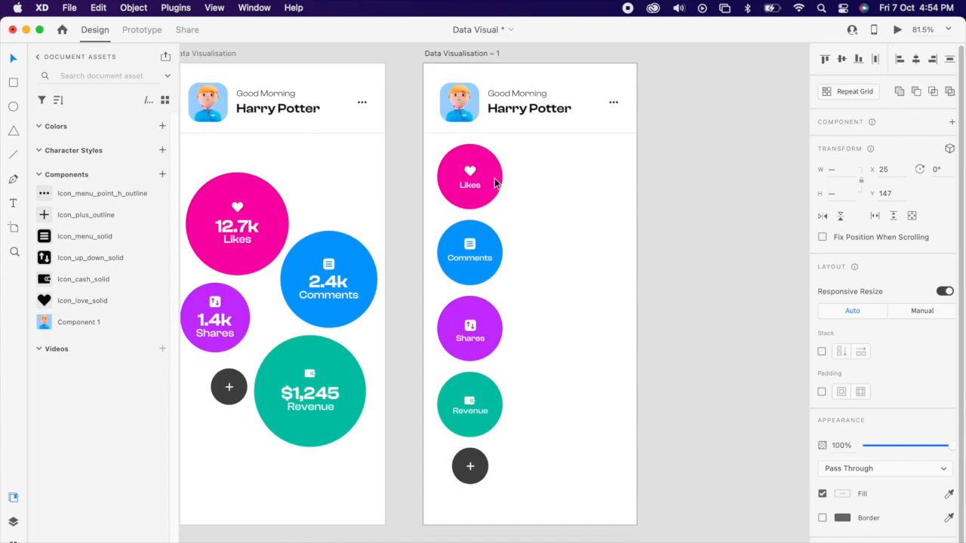
left_click(540, 234)
- Duplicate the Data Visualisation – 1 artboard beside it
scroll(540, 234, "down", 3)
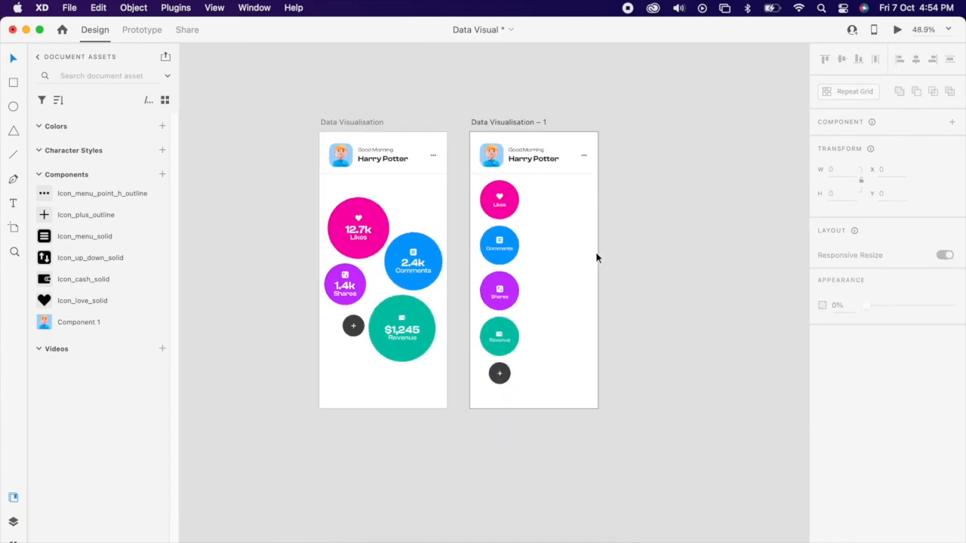
left_click(515, 122)
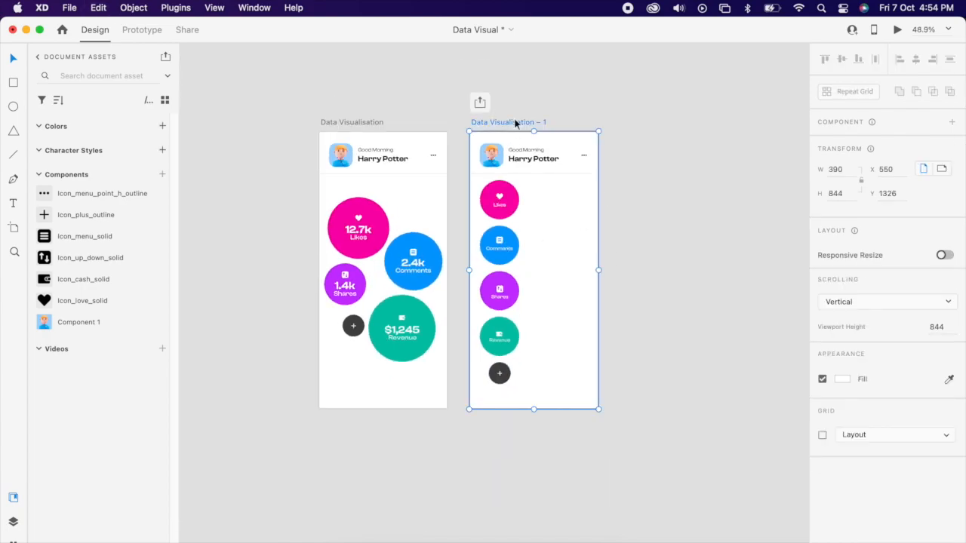
key("super+d")
scroll(693, 272, "right", 3)
scroll(688, 270, "up", 3)
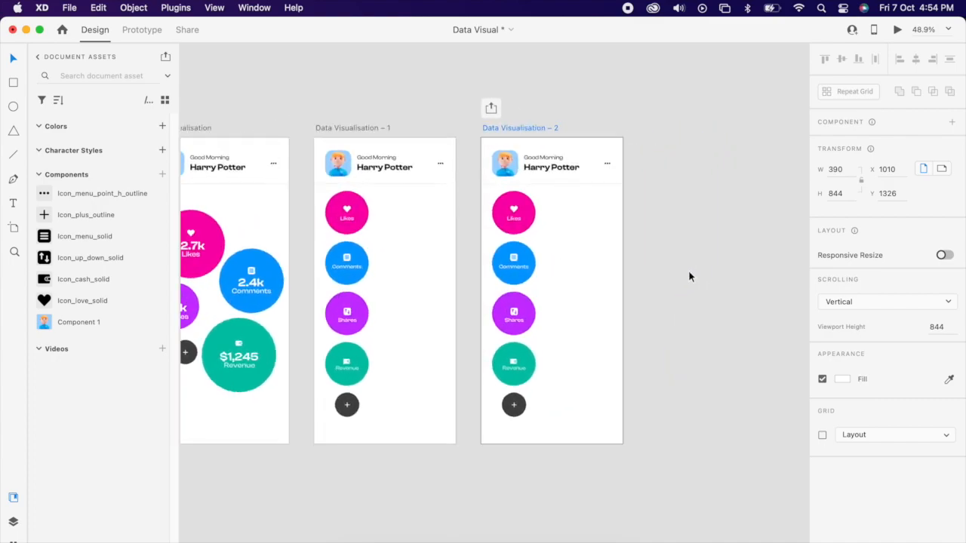
left_click(656, 279)
- Widen the Likes circle on the third artboard into a pill about 325 wide and set the Comments circle's width to 325
left_click(502, 211)
left_click_drag(508, 203, 595, 213)
left_click(509, 297)
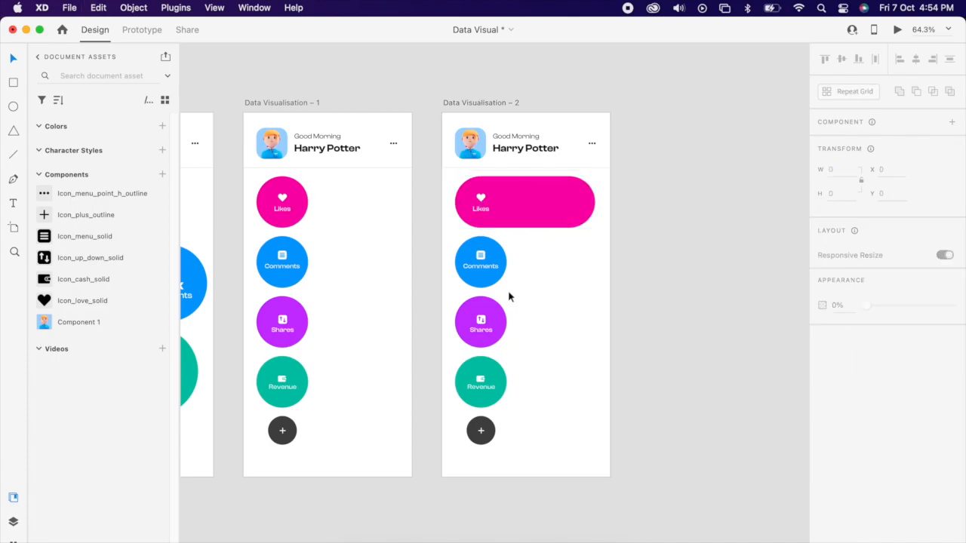
left_click(488, 285)
type("325")
key("Return")
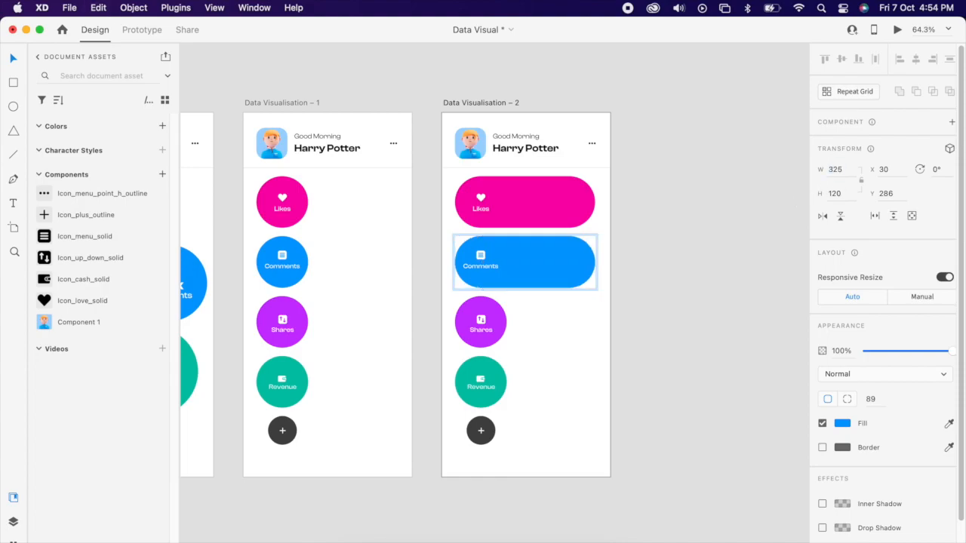
- Set the widths of the purple Shares and green Revenue circles on the third artboard to 325
left_click(505, 325)
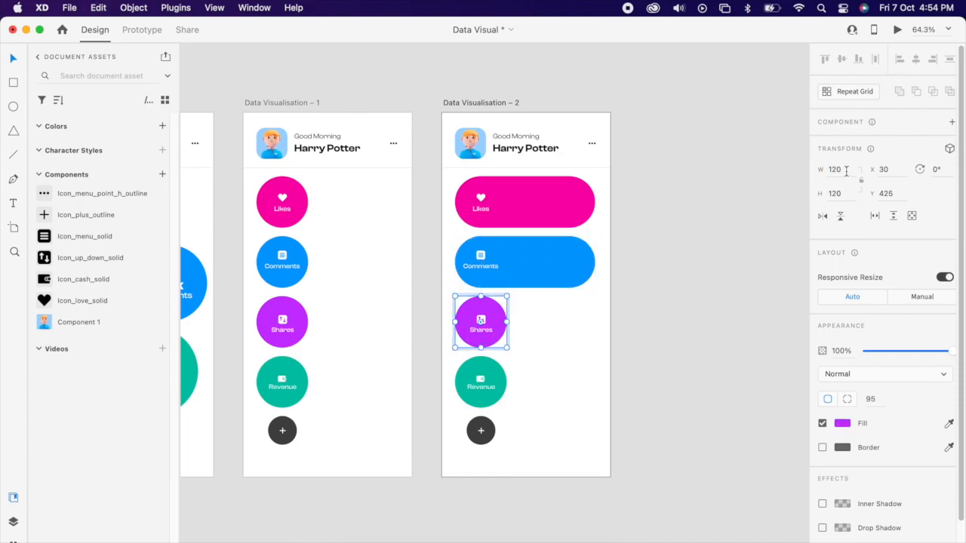
type("325")
key("Return")
left_click(499, 383)
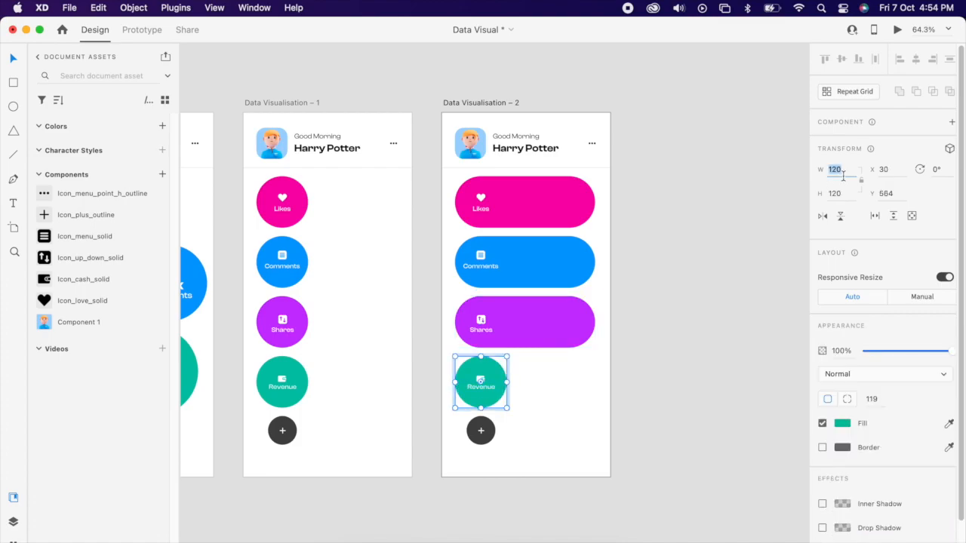
type("325")
key("Return")
left_click(688, 289)
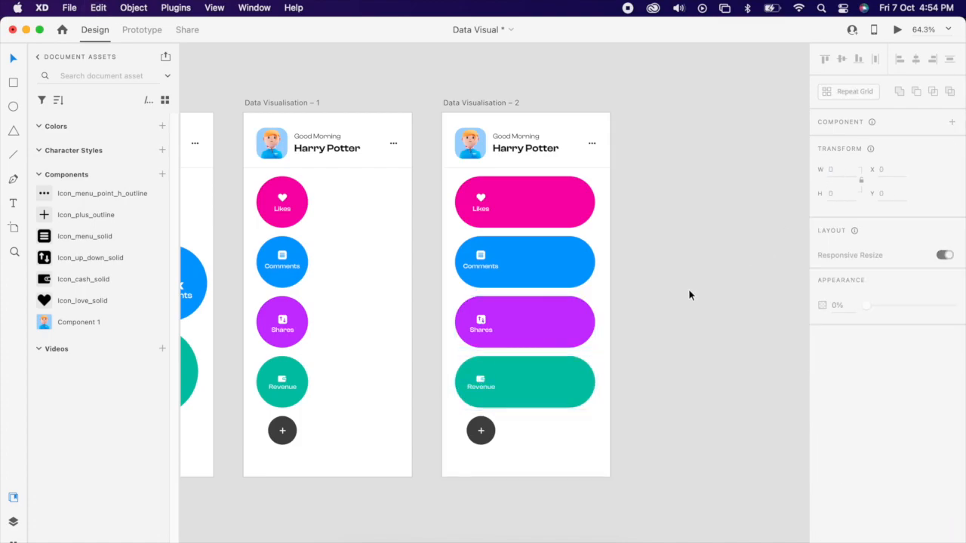
- Centre the plus button horizontally beneath the green Revenue pill on the third artboard
left_click(486, 431)
left_click(546, 399, "shift")
left_click(915, 64)
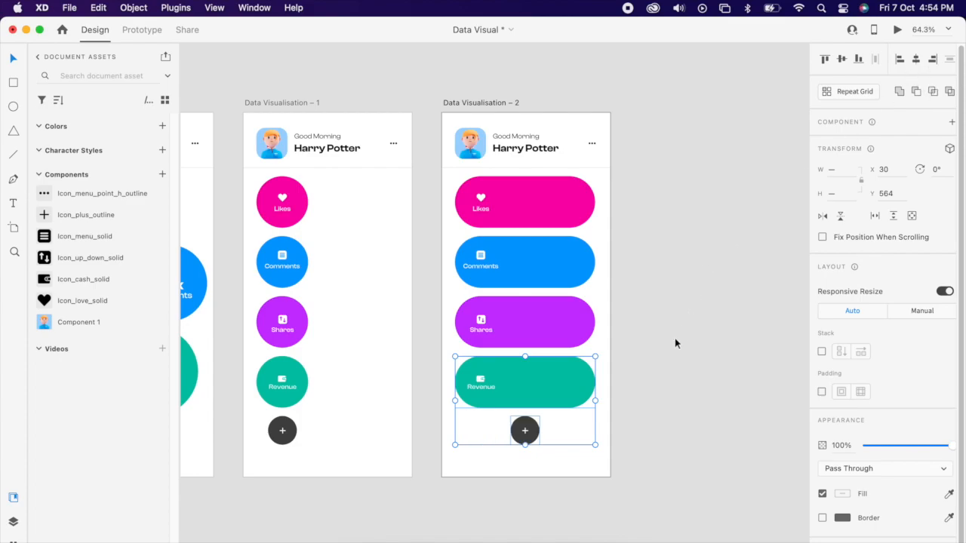
left_click(681, 326)
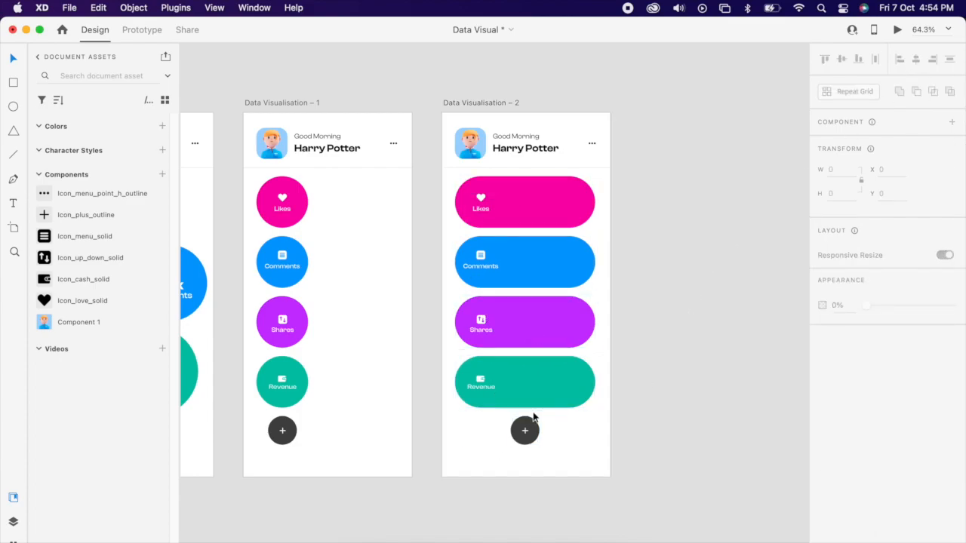
- Draw a narrow vertical rectangle about 8 by 44 beside the heart icon inside the pink Likes pill
scroll(486, 381, "up", 5)
scroll(537, 394, "up", 2)
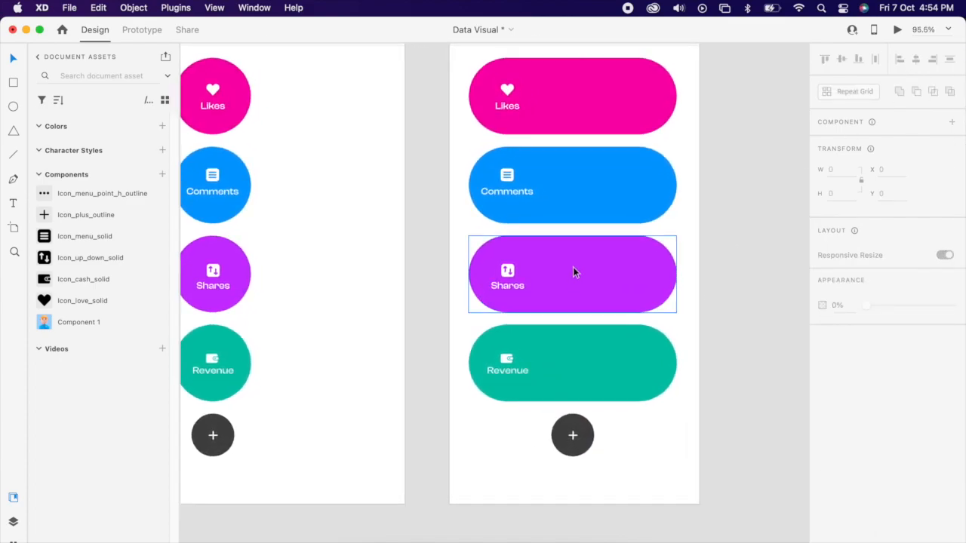
scroll(572, 266, "up", 4)
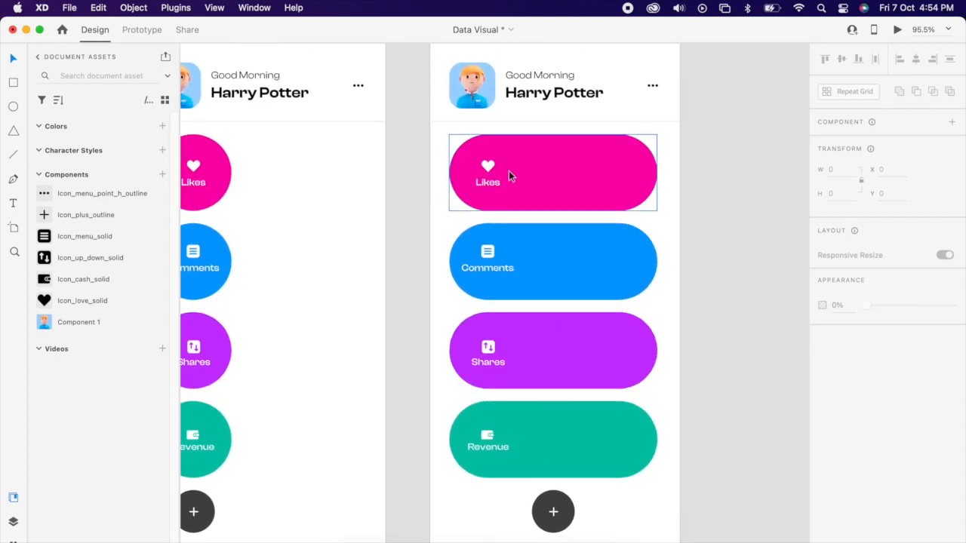
scroll(556, 173, "up", 3)
scroll(578, 169, "up", 1)
scroll(562, 195, "up", 3)
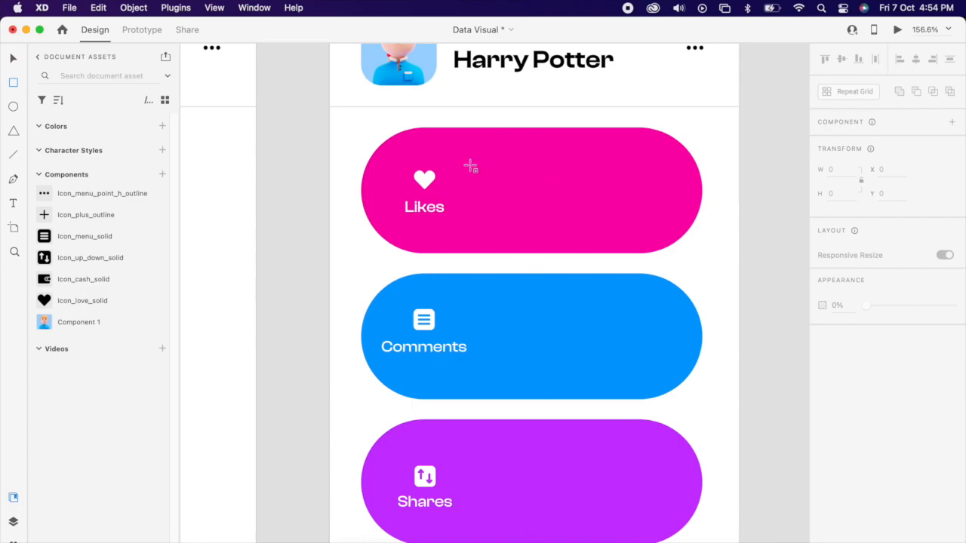
left_click_drag(469, 166, 480, 215)
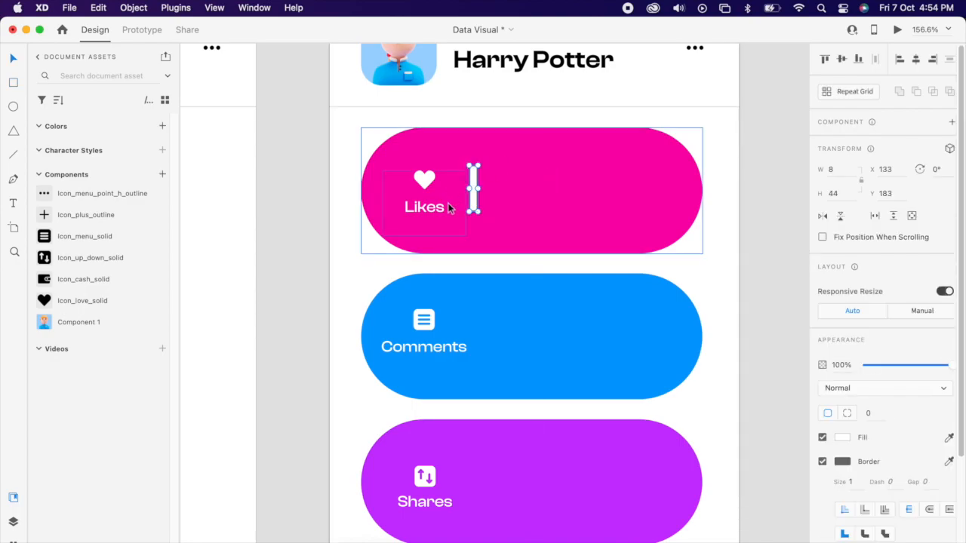
- Round only the top two corners of the narrow white bar in the Likes pill to radius 4 and remove its border
scroll(455, 187, "up", 5)
left_click_drag(505, 240, 506, 231)
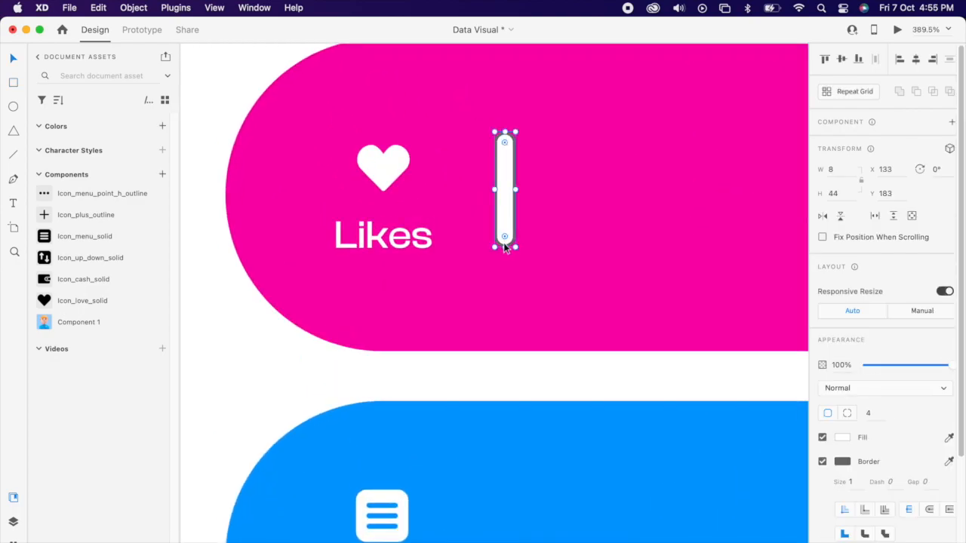
scroll(506, 235, "up", 3)
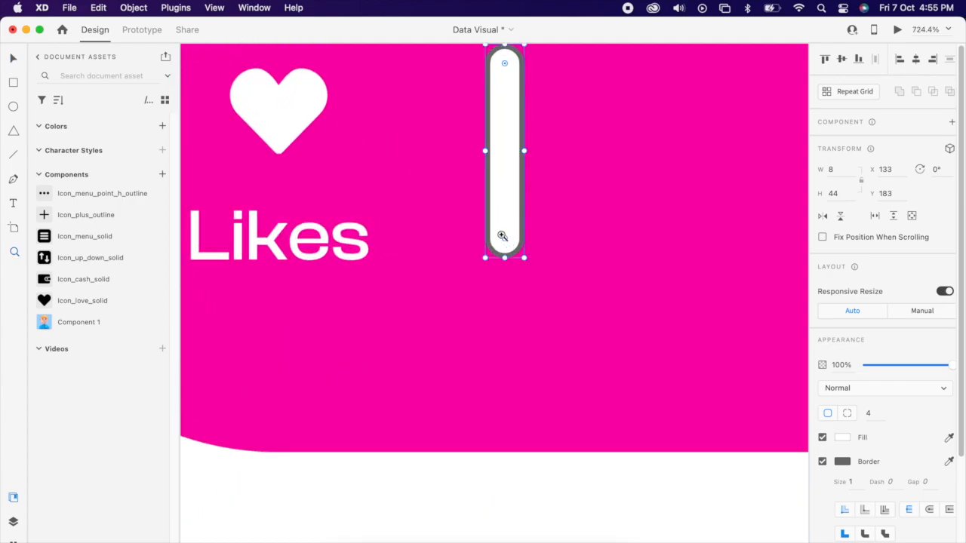
left_click_drag(508, 236, 495, 250)
left_click(822, 462)
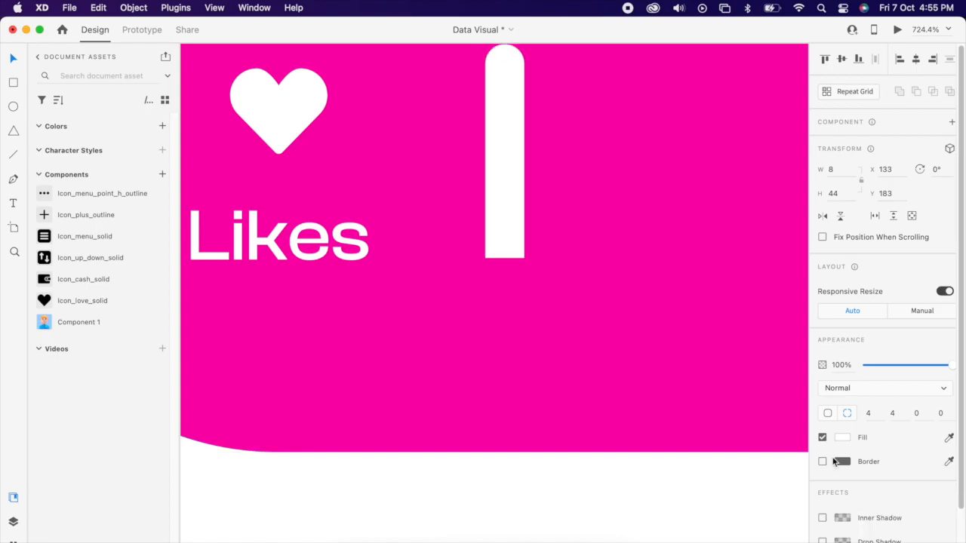
- Give the bar a vertical linear gradient fill from solid white at its top to 0% opacity at its bottom
left_click(842, 440)
left_click(701, 356)
left_click(711, 370)
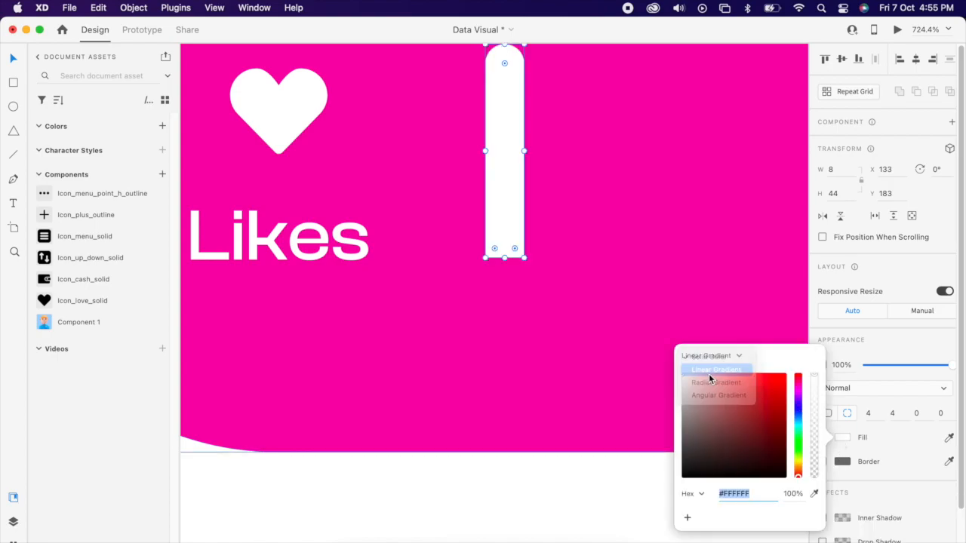
left_click(817, 370)
left_click_drag(727, 411, 682, 381)
left_click_drag(818, 389, 815, 511)
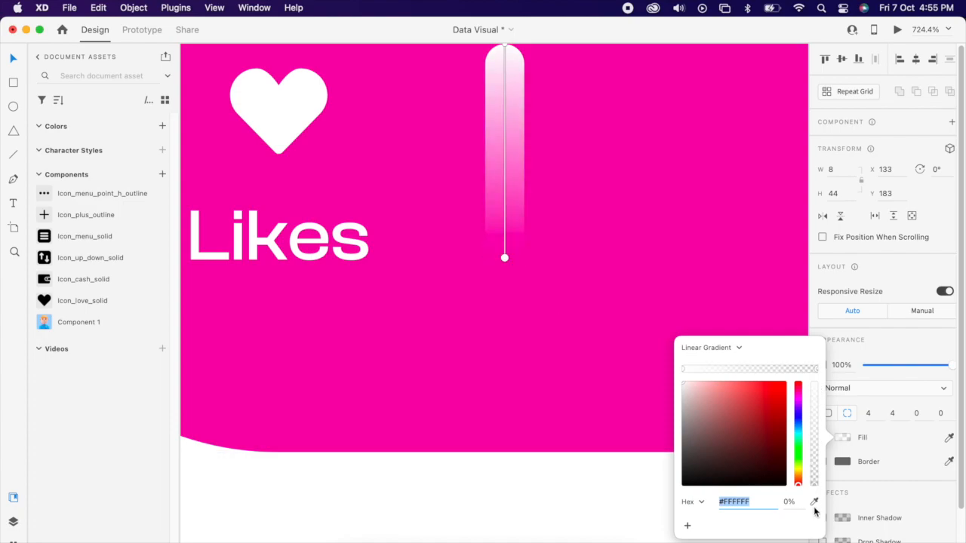
left_click(514, 190)
- Repeat the gradient bar horizontally into an evenly spaced row of eight in the Likes pill and ungroup the grid
scroll(514, 190, "down", 5)
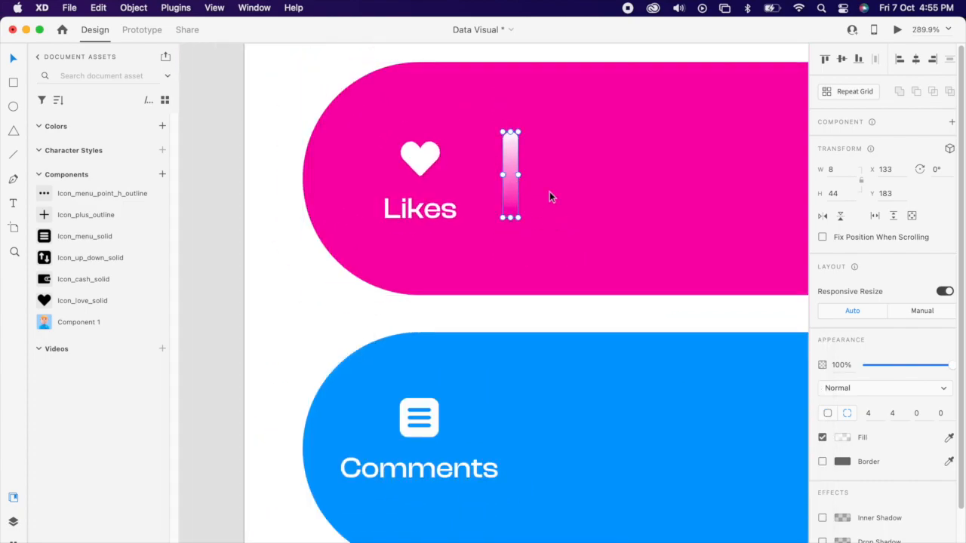
scroll(561, 203, "down", 3)
scroll(561, 267, "right", 2)
left_click(504, 296)
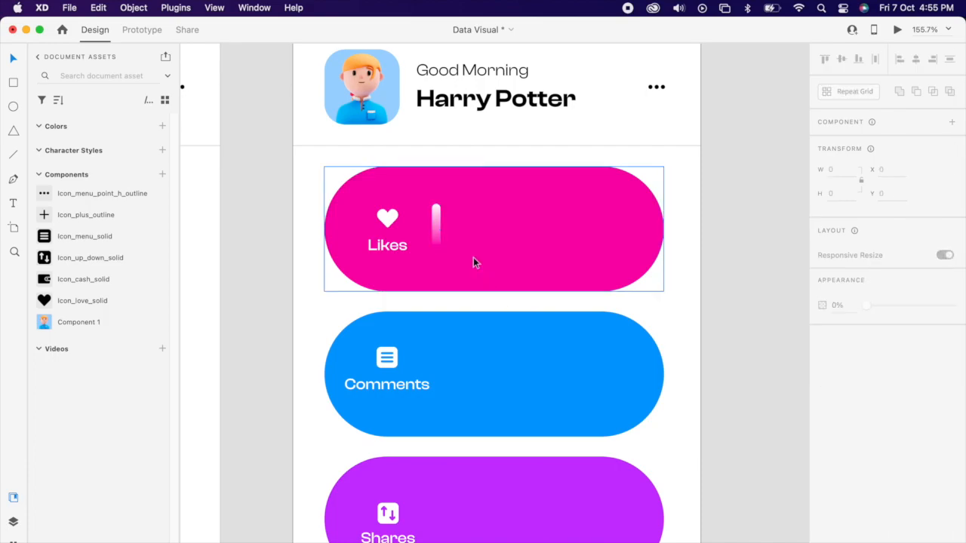
scroll(473, 257, "left", 1)
scroll(474, 235, "up", 3)
left_click(472, 234)
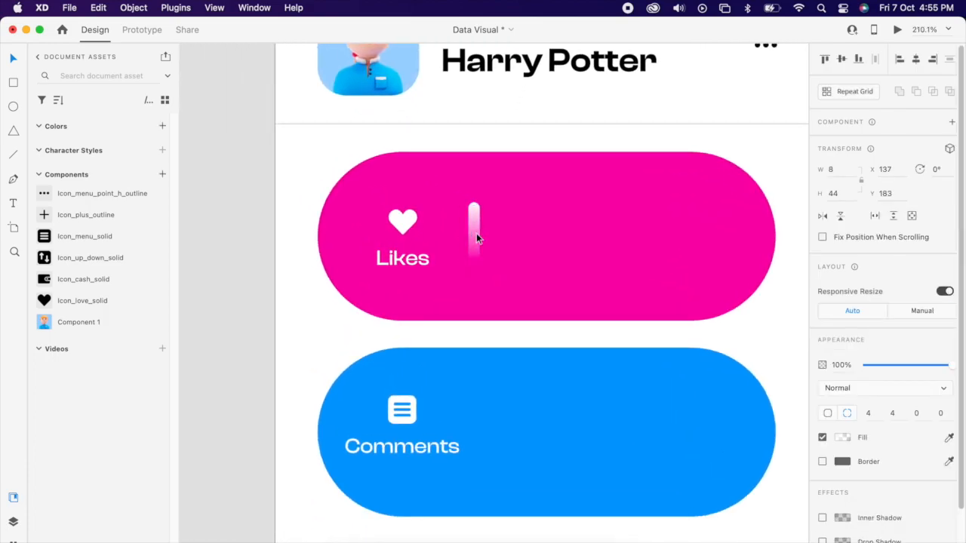
left_click(856, 93)
left_click_drag(482, 236, 739, 235)
left_click_drag(686, 250, 611, 260)
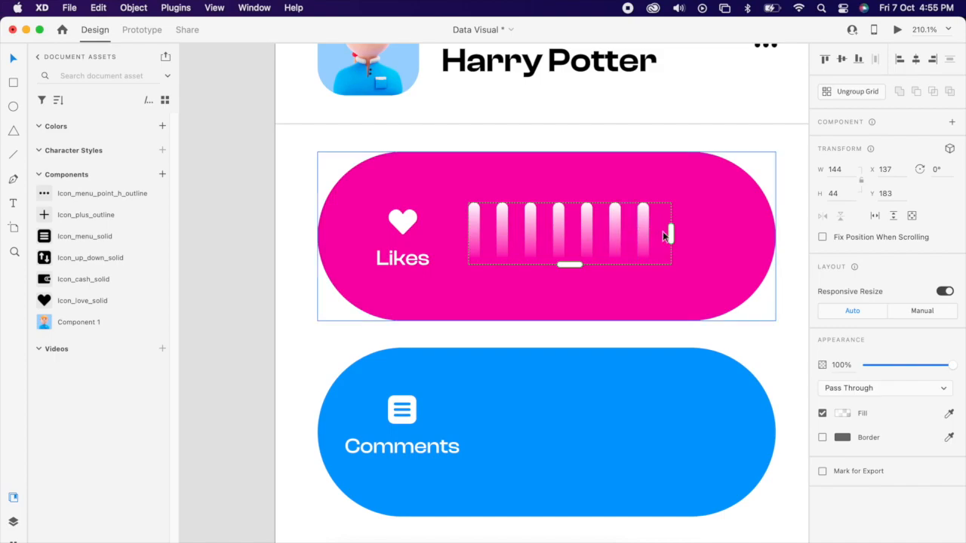
left_click_drag(677, 234, 678, 235)
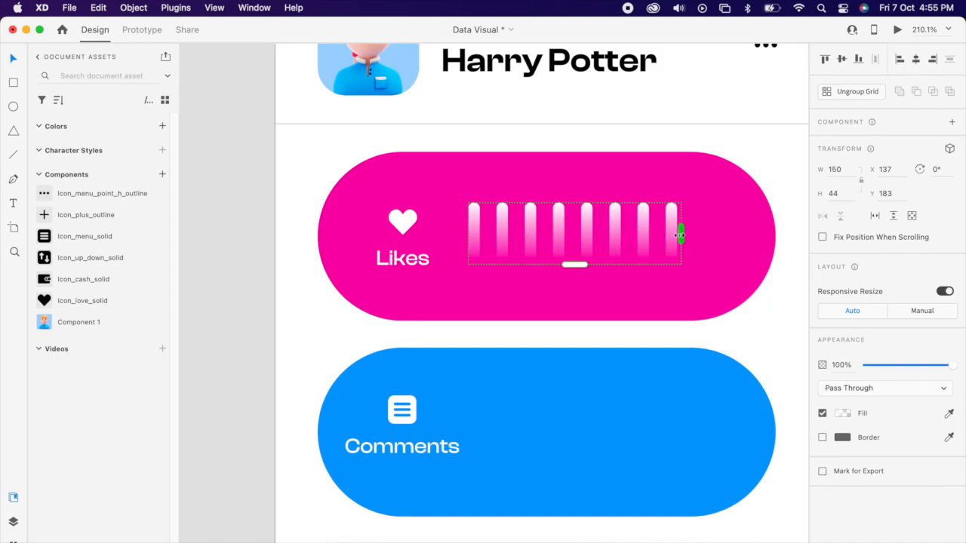
left_click(860, 93)
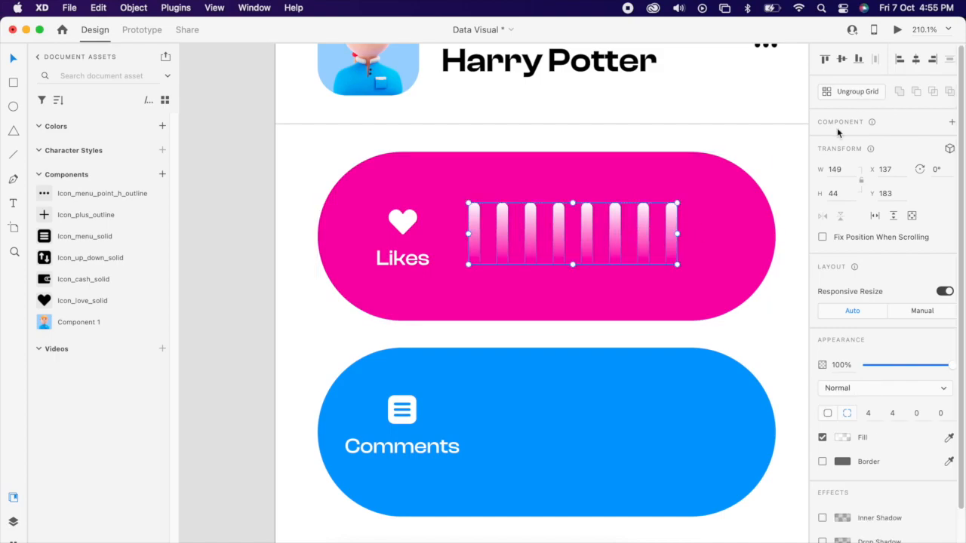
- Group the eight bars and shift the group slightly right to about X 143
right_click(672, 223)
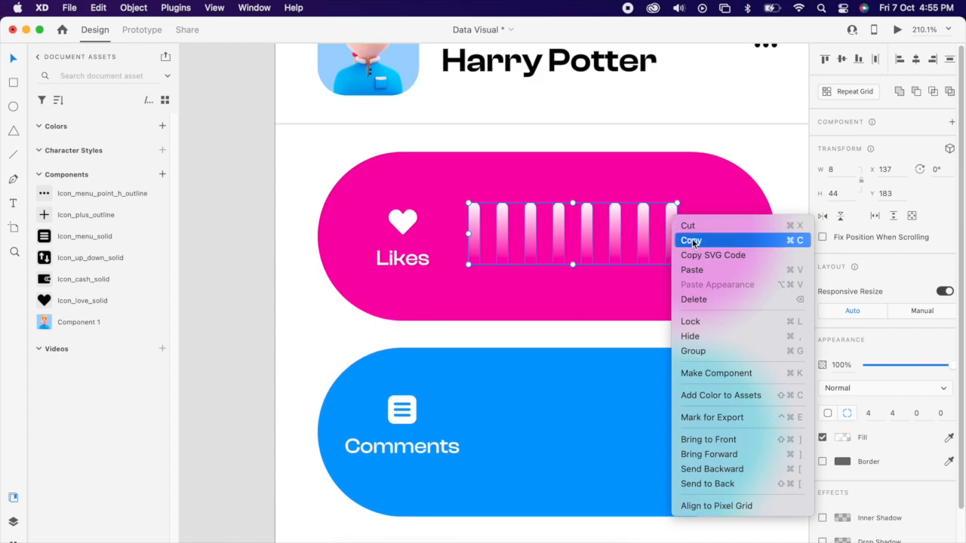
left_click(710, 348)
left_click_drag(670, 235, 676, 233)
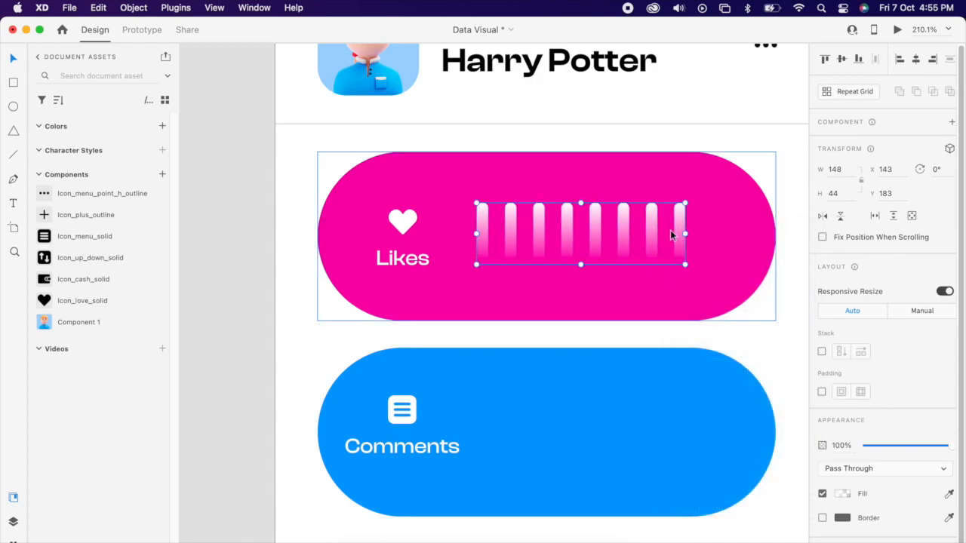
- Add a size 12 "S" label beneath the first bar and repeat it into a row of seven separate letters
left_click(488, 287)
key("Escape")
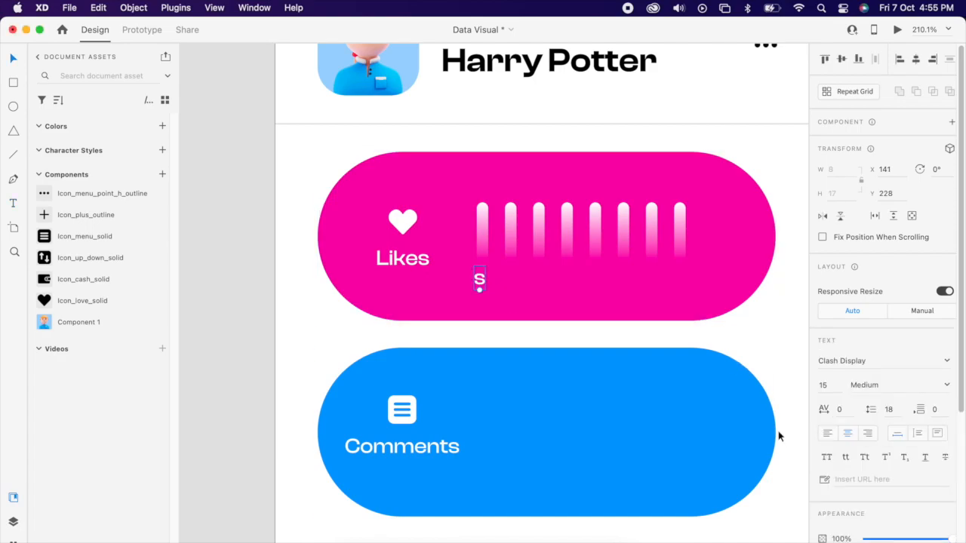
left_click(855, 90)
left_click_drag(511, 283, 683, 279)
key("super+shift+g")
- Change the last five letters beneath the bars to M, T, W, T and F
double_click(541, 276)
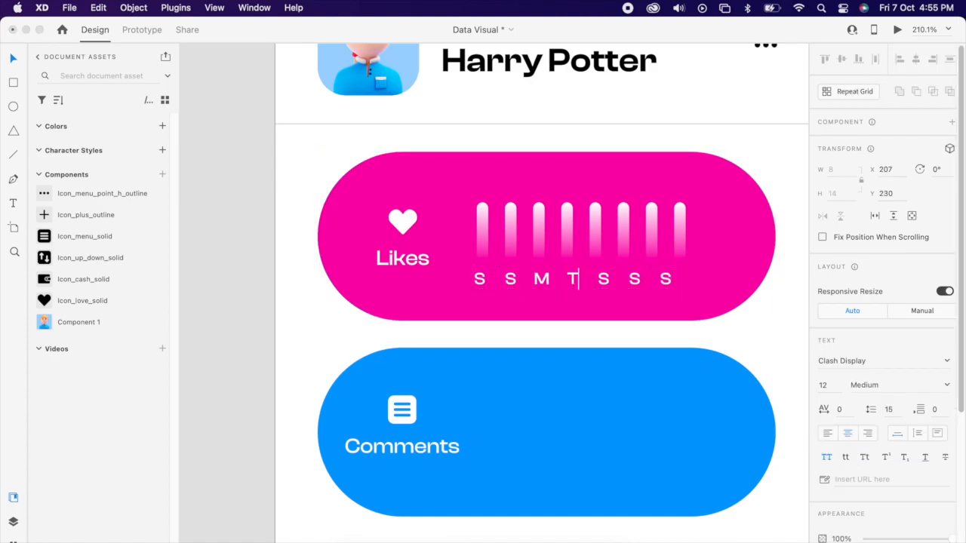
type("w")
double_click(635, 280)
type("f")
key("Escape")
- Reposition the M, T, W, T and F letters so each sits beneath its own bar
left_click_drag(541, 280, 537, 280)
left_click_drag(573, 280, 601, 283)
left_click(602, 281)
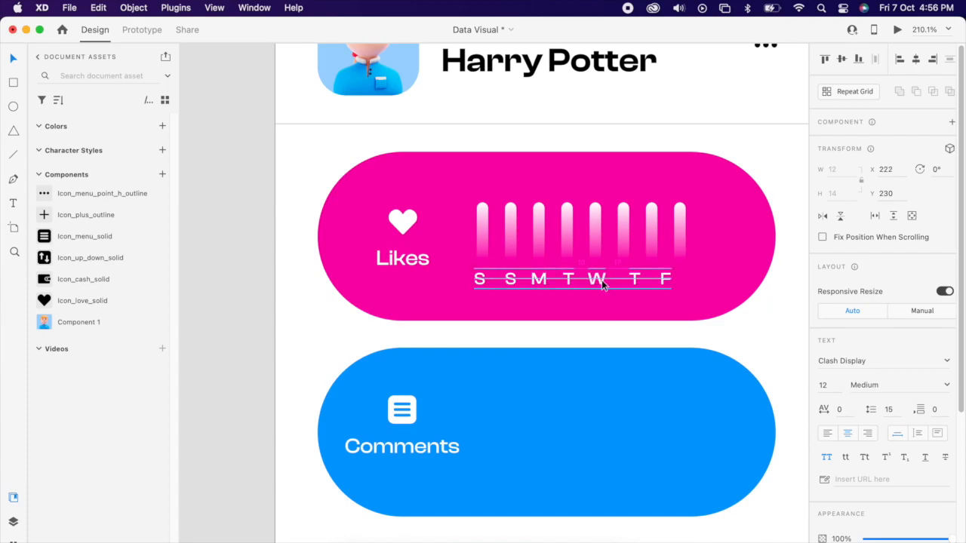
key("Escape")
double_click(665, 279)
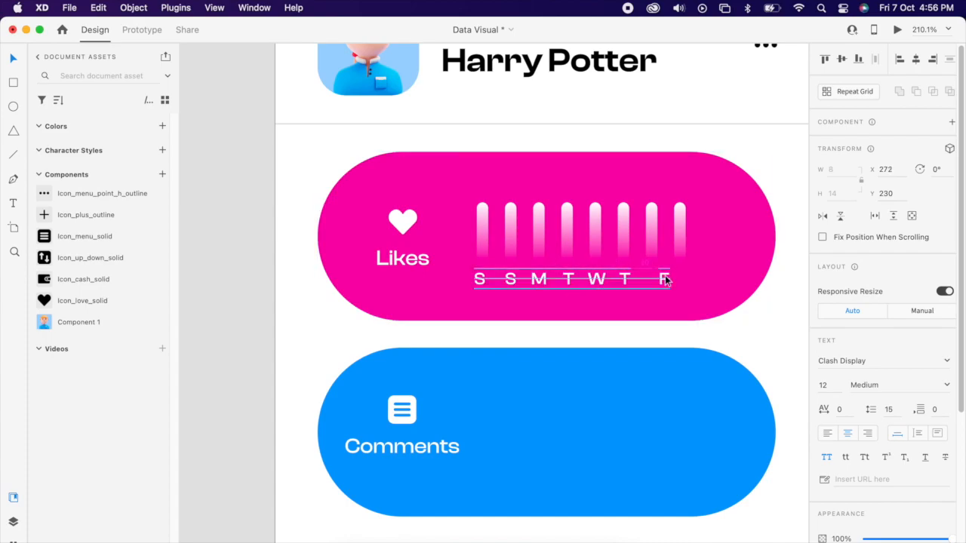
key("Right")
- Delete the surplus eighth bar and group the remaining bars with their day letters in the Likes pill
double_click(683, 246)
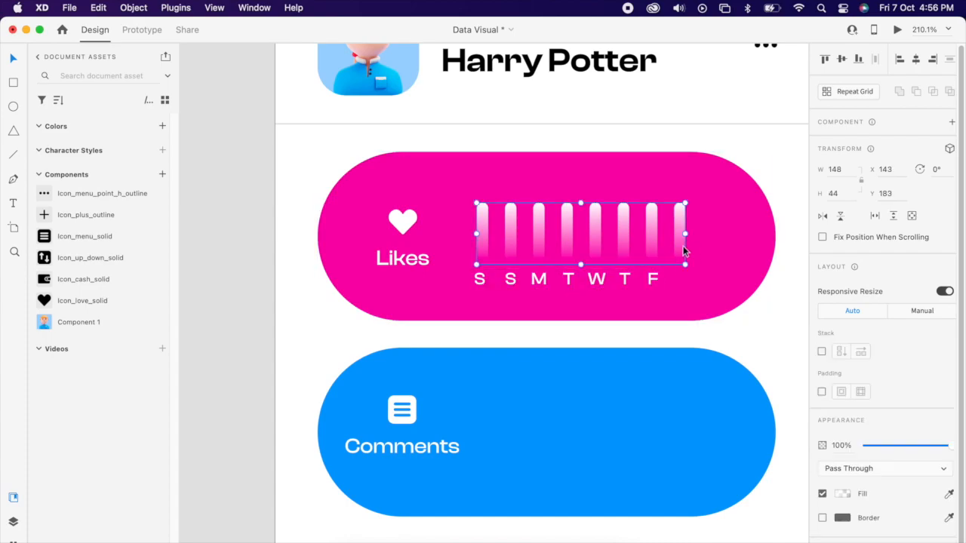
key("Delete")
left_click_drag(665, 291, 581, 271)
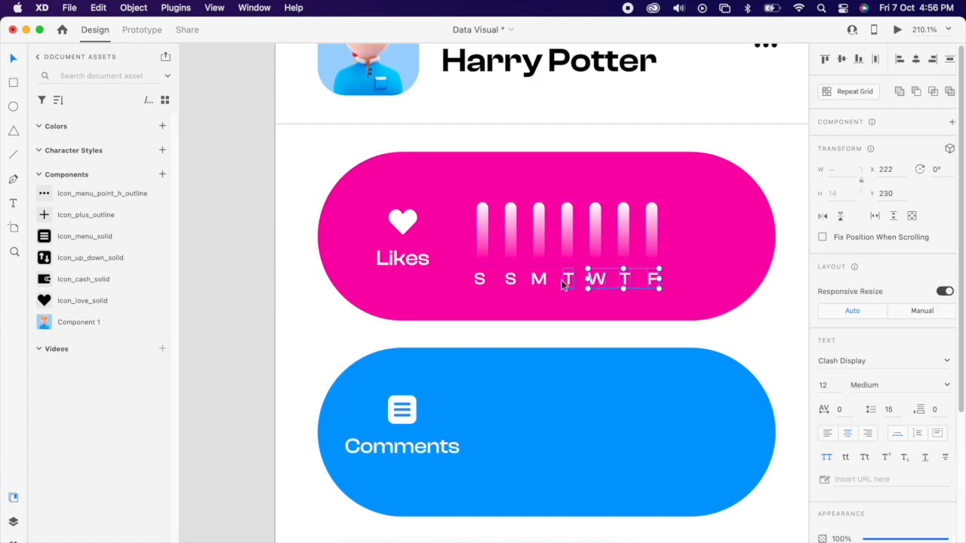
left_click(480, 279, "shift")
right_click(649, 278)
key("Escape")
key("Escape")
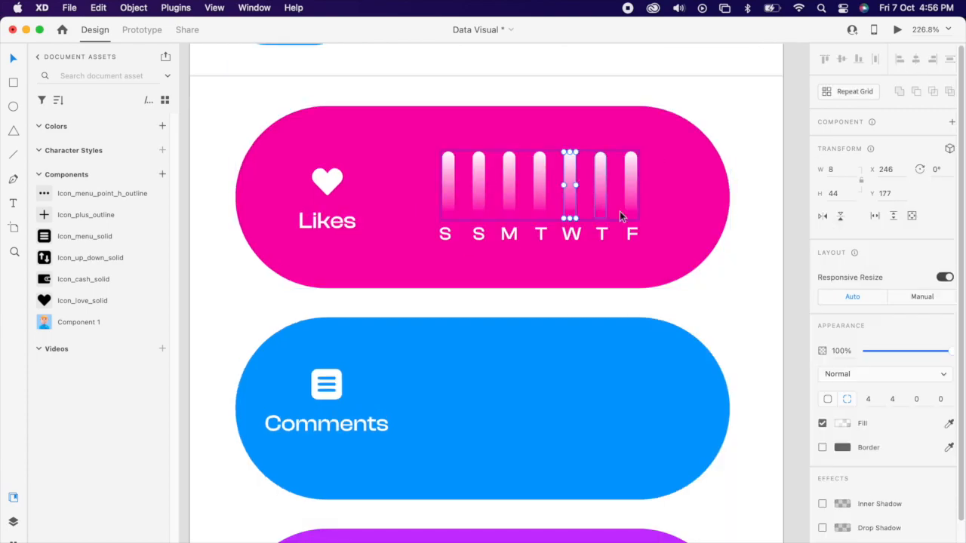
- Duplicate the Likes bar chart with its day letters into the blue Comments pill, directly below the original at Y 316
scroll(636, 291, "down", 5)
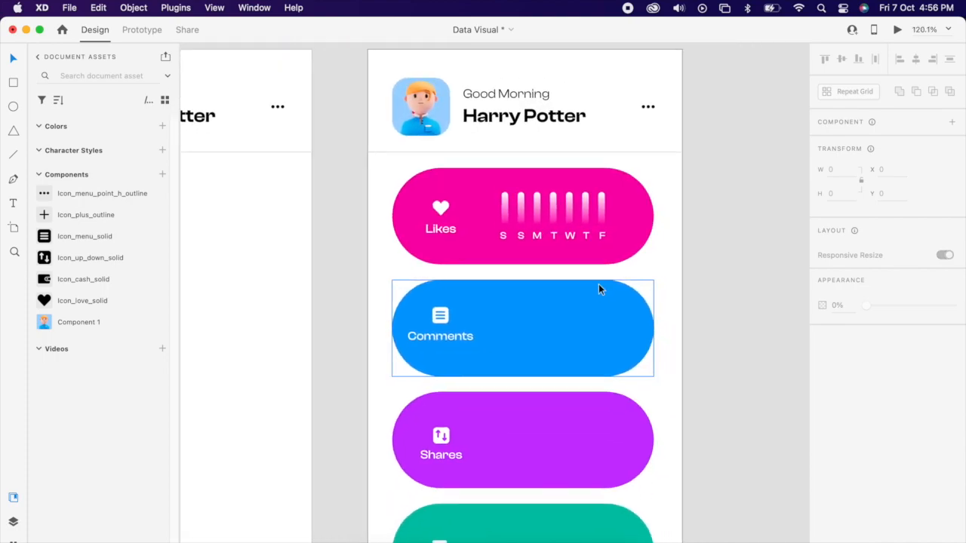
left_click(566, 215)
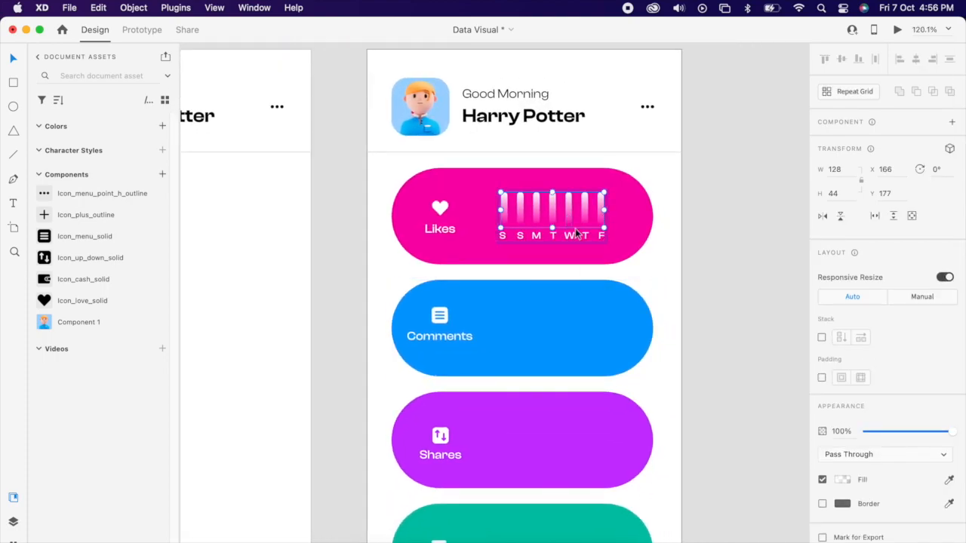
key("Escape")
left_click(603, 239)
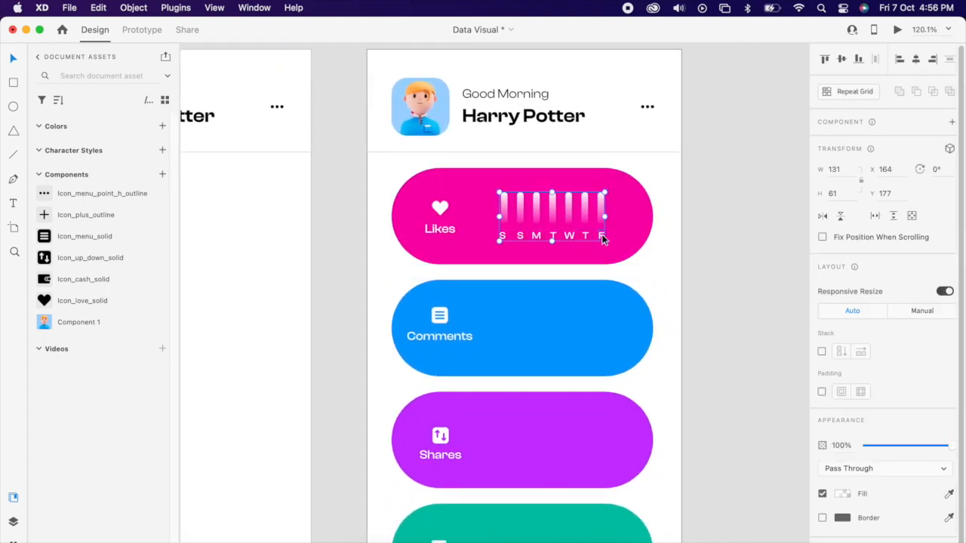
left_click_drag(602, 217, 618, 324)
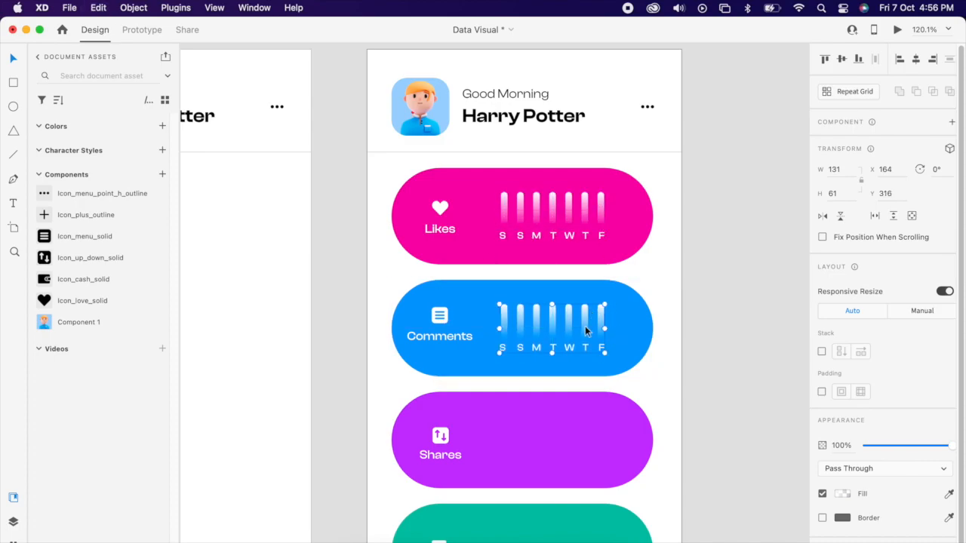
- Overlay a copy of the Comments bars on the originals and shorten the overlaid row to a height of 22
scroll(586, 326, "up", 5)
double_click(587, 323)
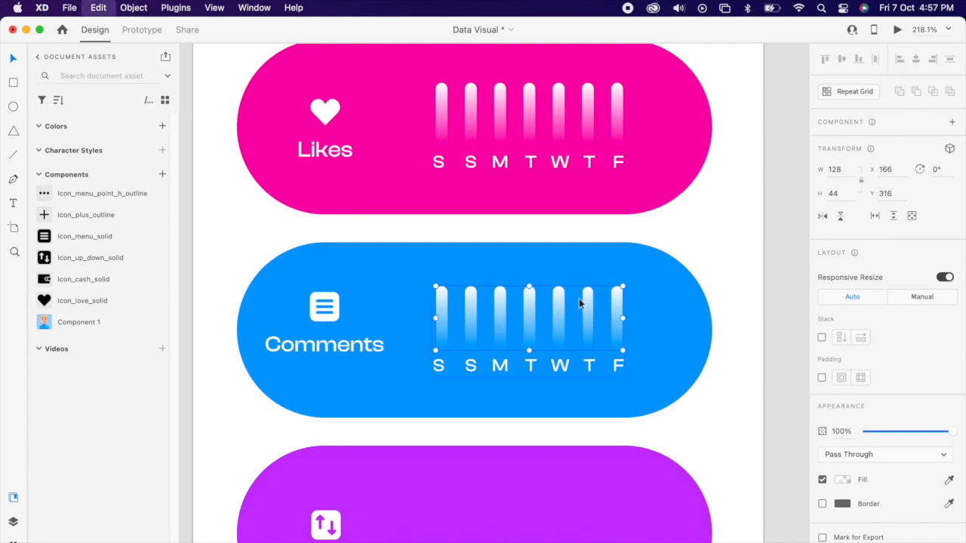
left_click_drag(529, 286, 529, 311)
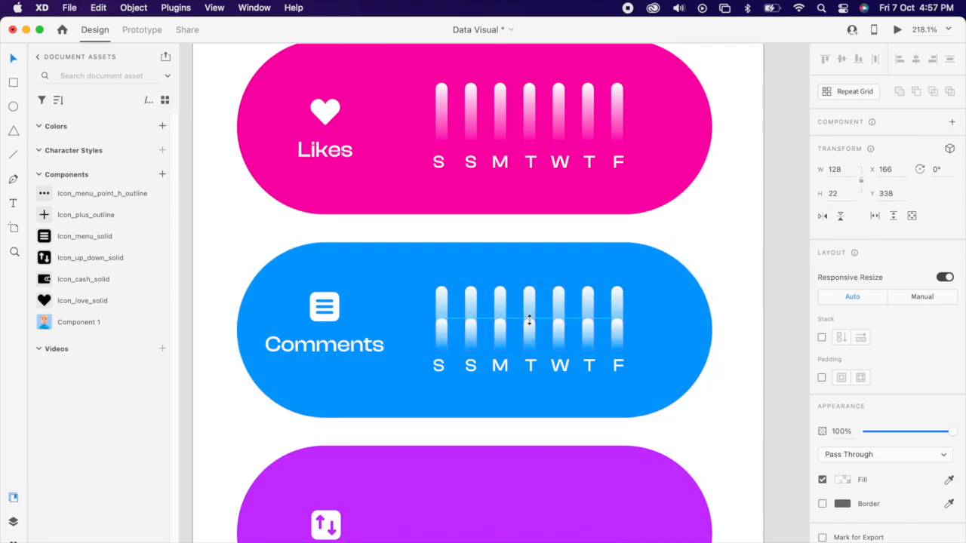
- Shorten individual bars in the Comments and Likes charts so the heights vary from day to day
scroll(529, 314, "up", 3)
double_click(532, 279)
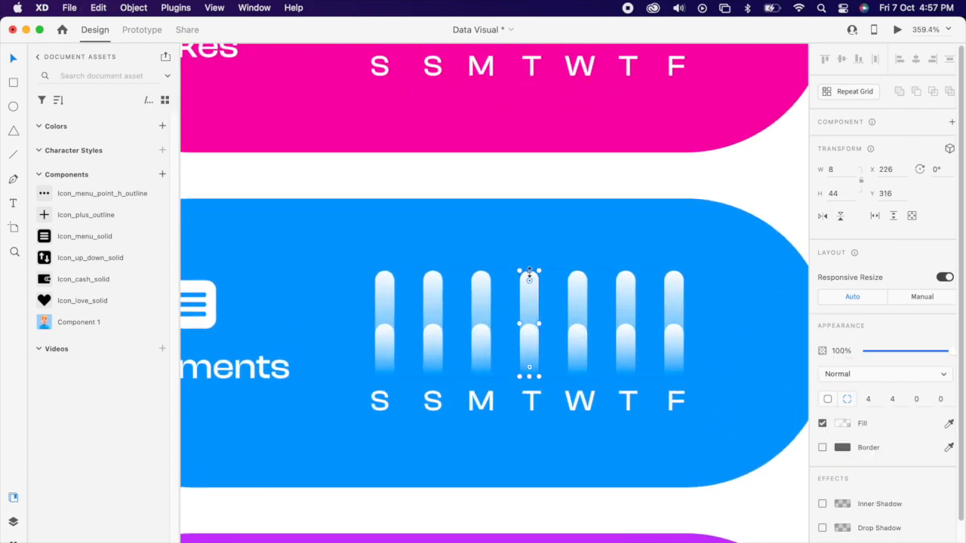
left_click_drag(529, 270, 533, 307)
left_click(572, 305)
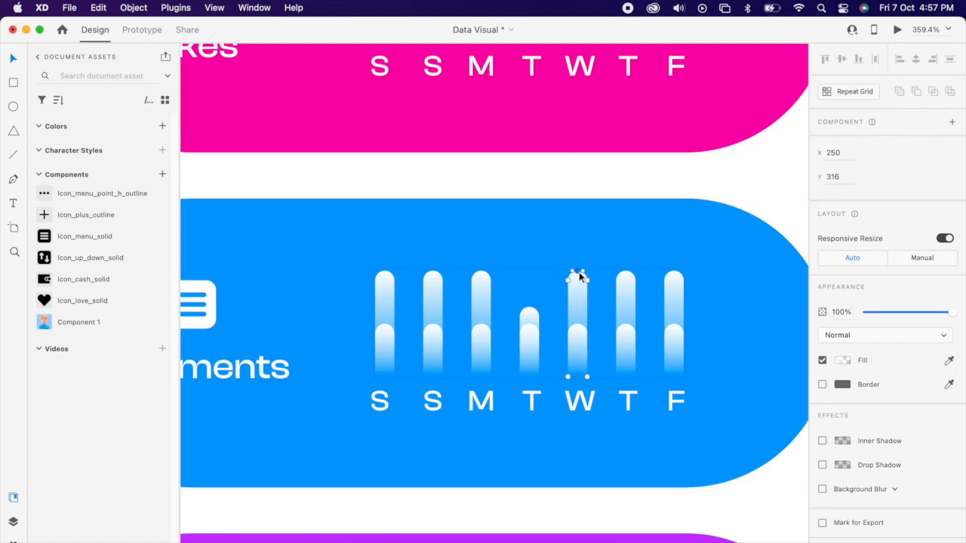
left_click_drag(579, 269, 580, 350)
key("Escape")
double_click(579, 326)
left_click(617, 297)
double_click(618, 302)
left_click_drag(625, 270, 625, 302)
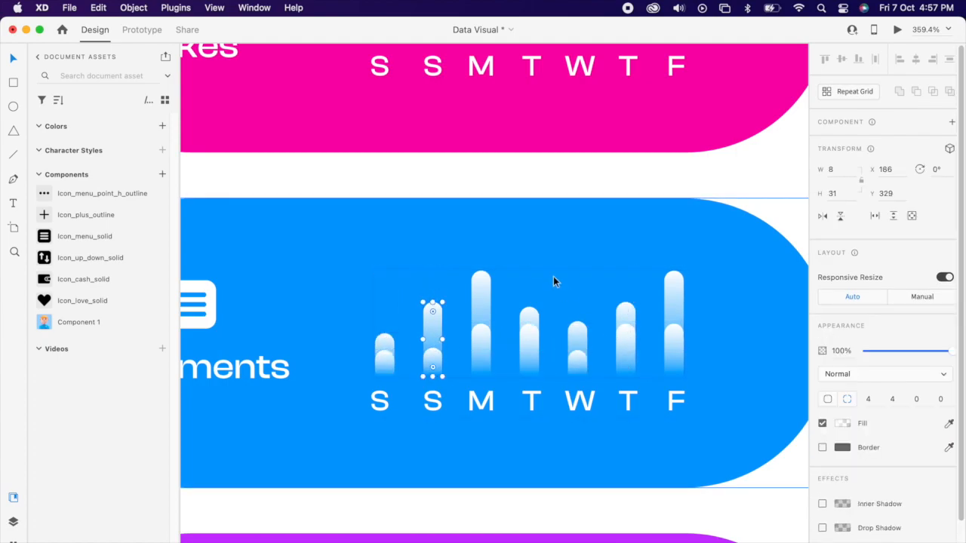
scroll(553, 276, "down", 10)
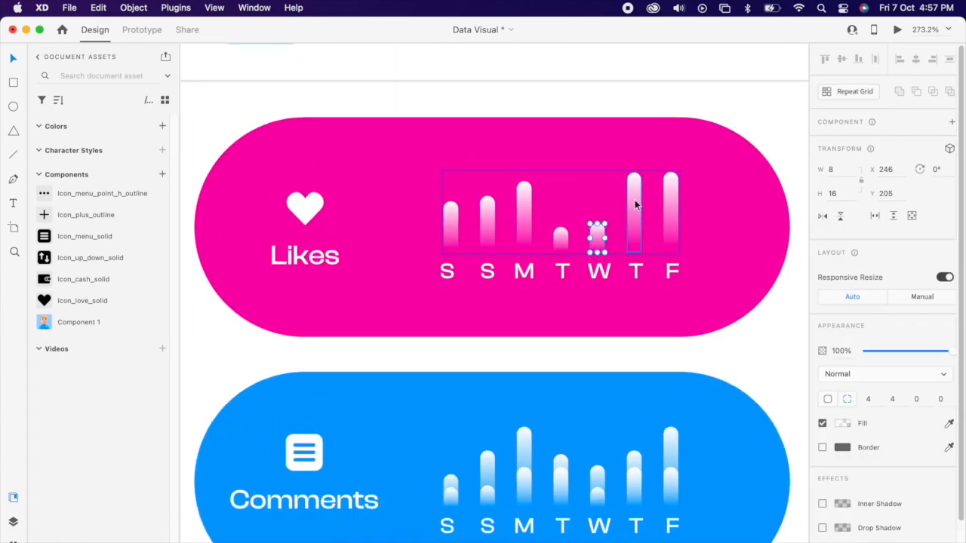
key("Escape")
- Draw an open zigzag line with six points across the empty right half of the purple Shares pill using the Pen tool
scroll(566, 366, "down", 1)
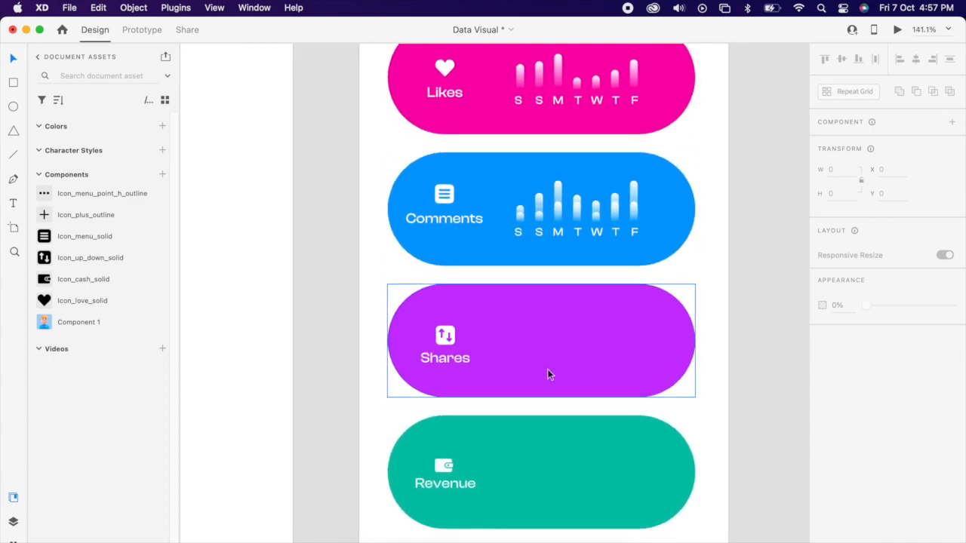
key("p")
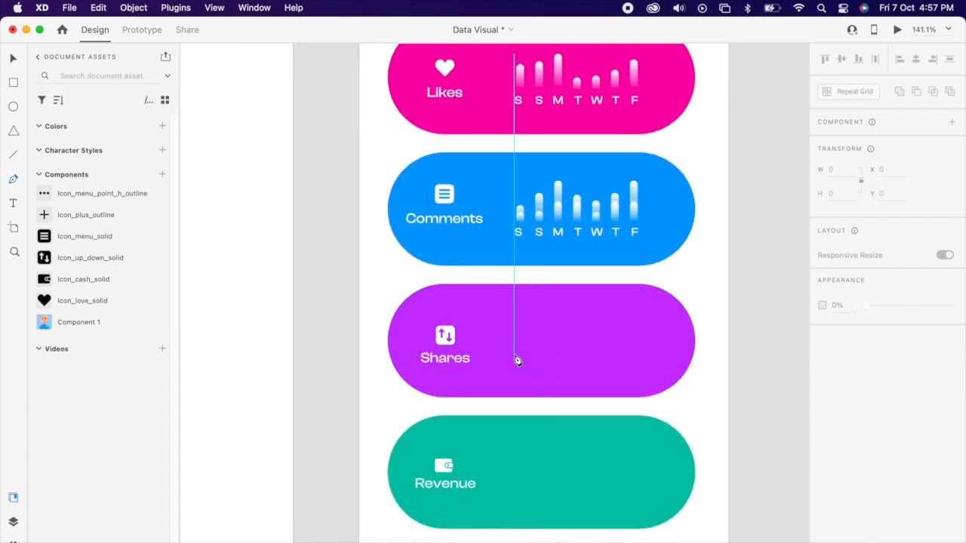
left_click(515, 355)
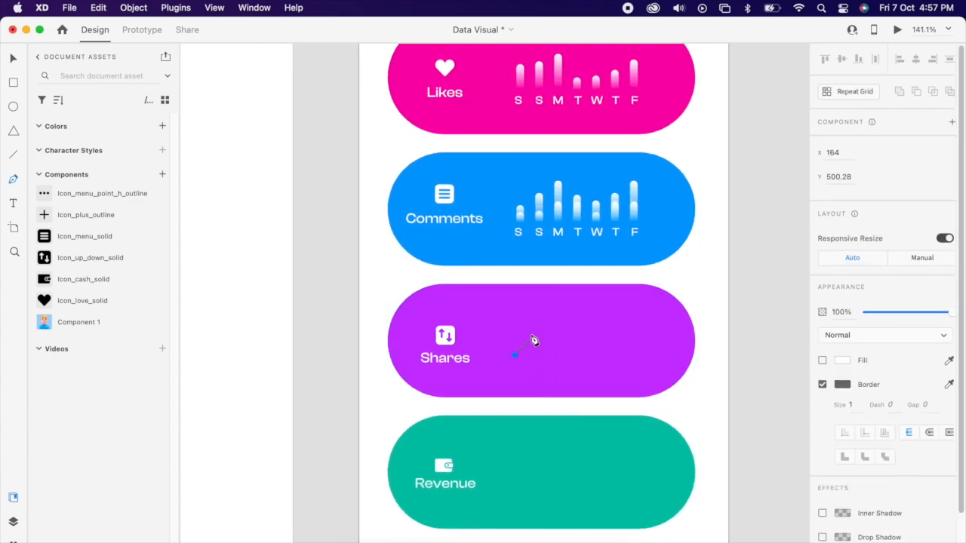
left_click(567, 354)
left_click(594, 337)
key("Escape")
- Set the Shares line's border to size 2, white, with round caps
type("2")
left_click(842, 384)
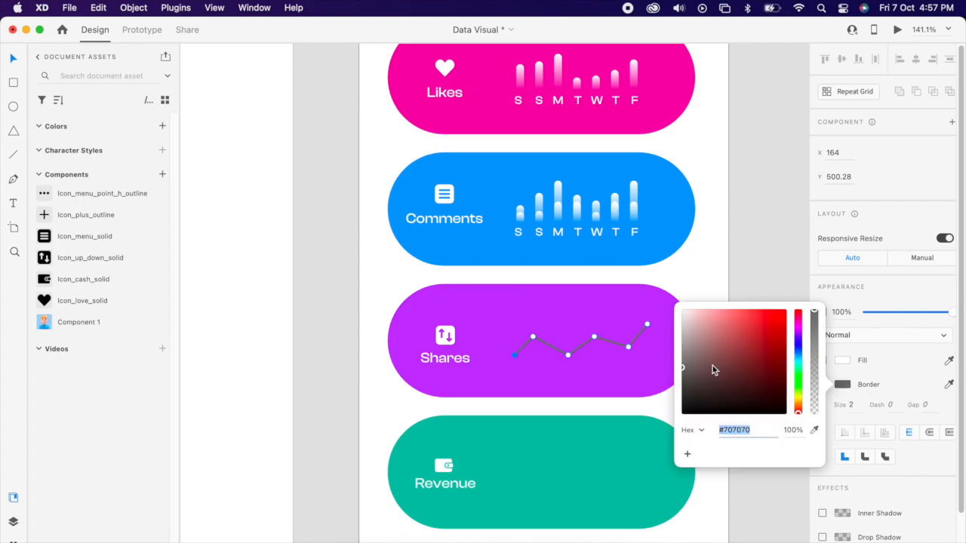
left_click_drag(712, 365, 665, 311)
left_click(929, 433)
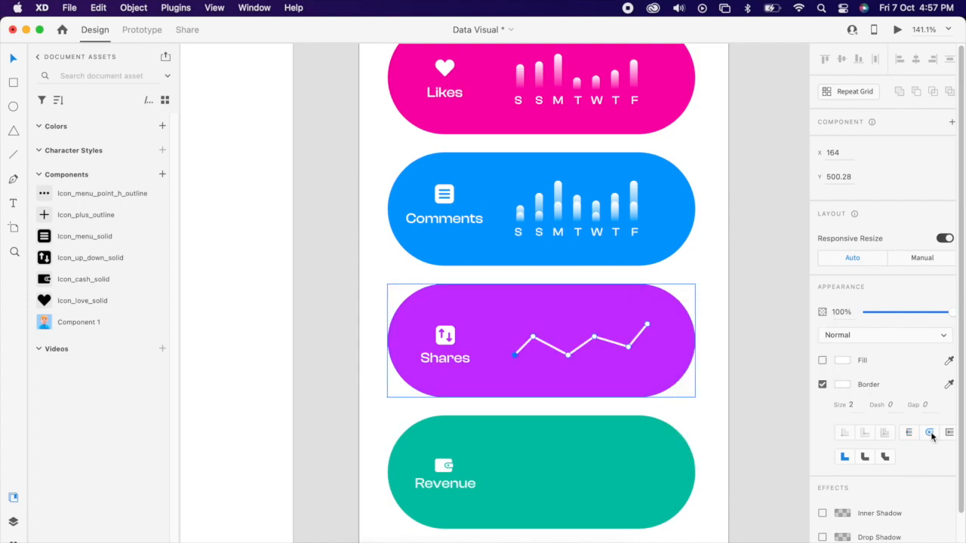
- Draw a circle about 13 by 13 on the Shares line's second point, with a white border and a drop shadow
left_click(742, 390)
scroll(565, 385, "up", 5)
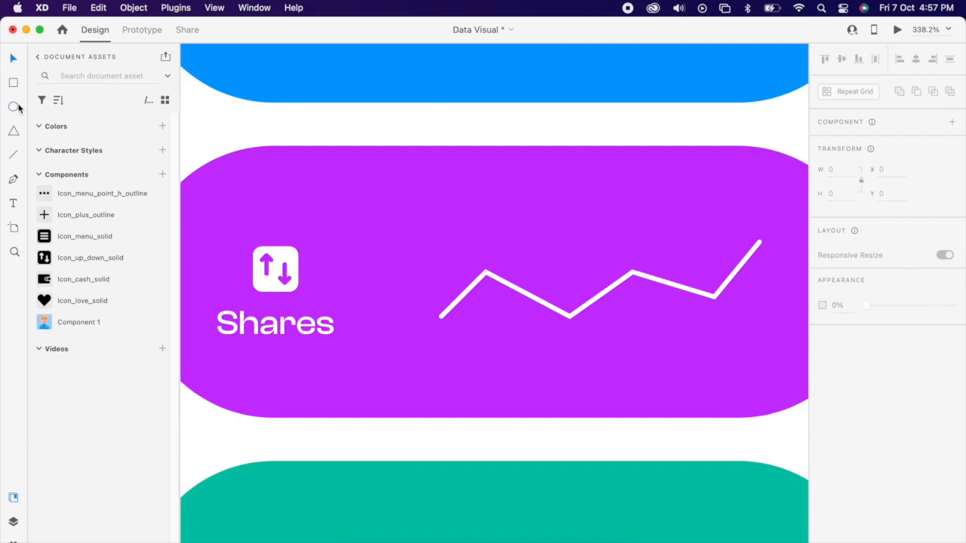
left_click_drag(476, 256, 508, 288)
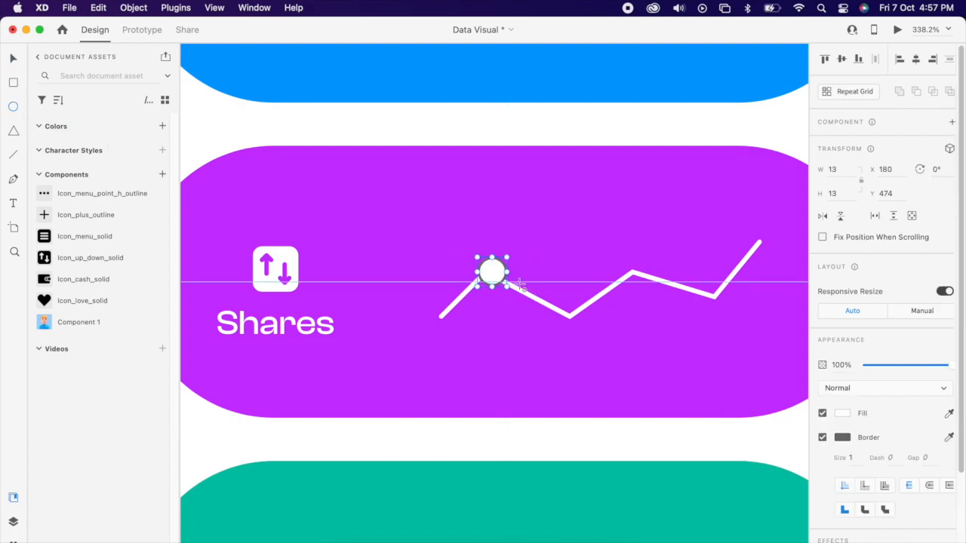
left_click(847, 440)
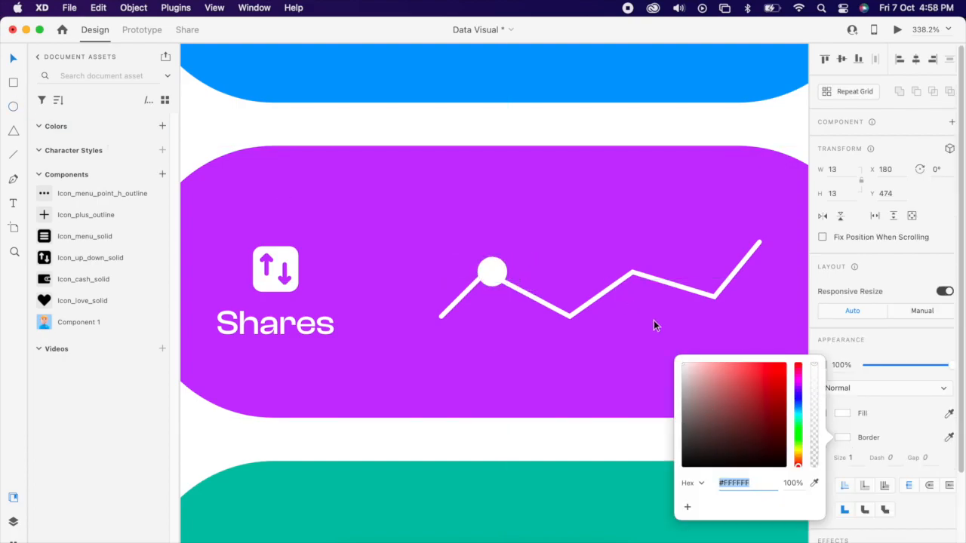
scroll(876, 474, "down", 3)
left_click(912, 446)
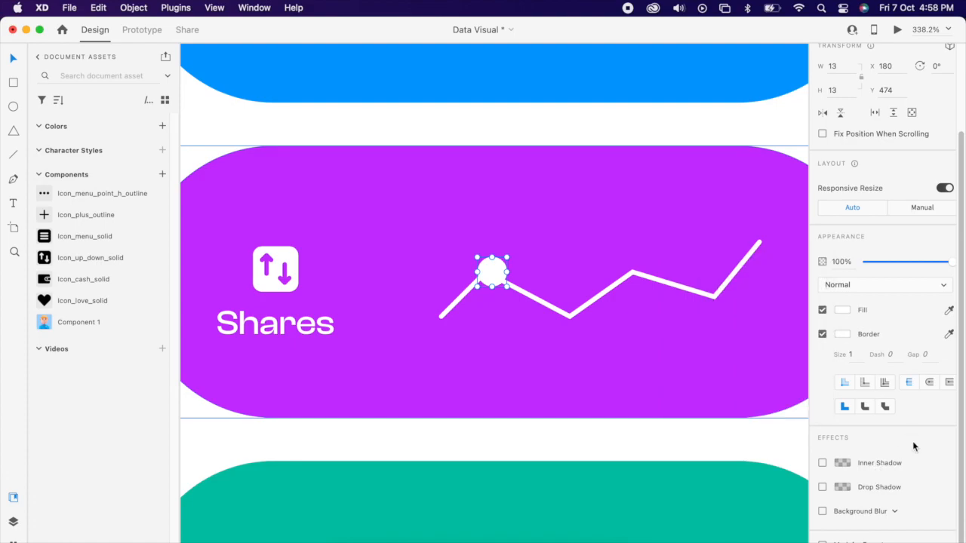
left_click(822, 487)
- Copy the round marker onto each of the Shares line's remaining four points
left_click_drag(500, 277, 567, 319)
left_click_drag(568, 319, 715, 296)
left_click_drag(714, 296, 764, 243)
- Draw a borderless black pill about 48 by 18 with fully rounded ends above the Shares line's middle peak
scroll(567, 306, "down", 3)
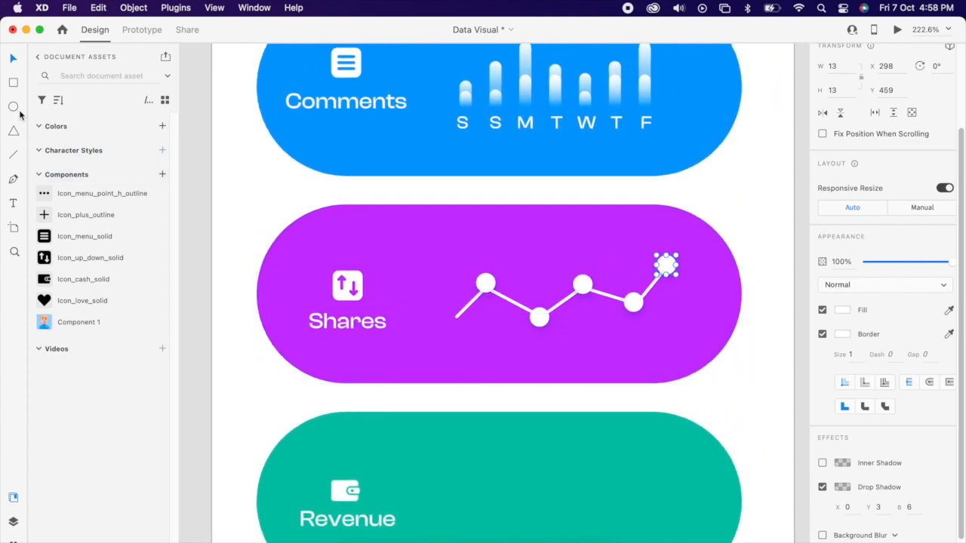
key("r")
left_click_drag(550, 247, 598, 261)
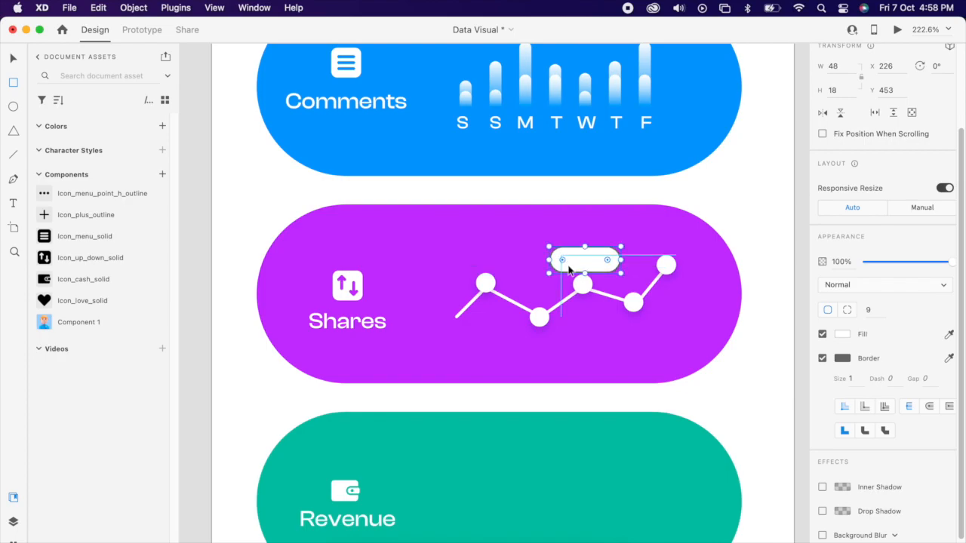
left_click(822, 358)
left_click(840, 383)
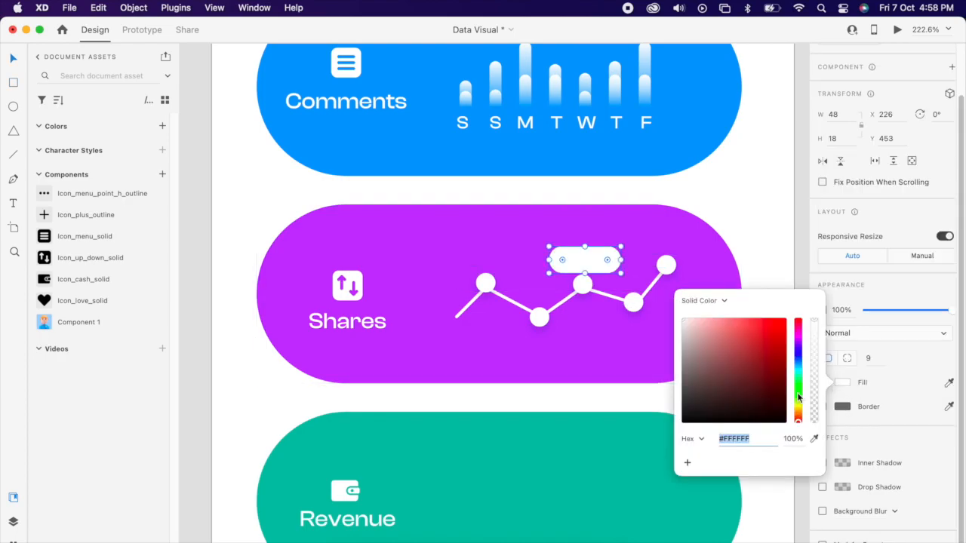
left_click_drag(725, 392, 679, 424)
left_click(591, 259)
left_click_drag(592, 260, 590, 255)
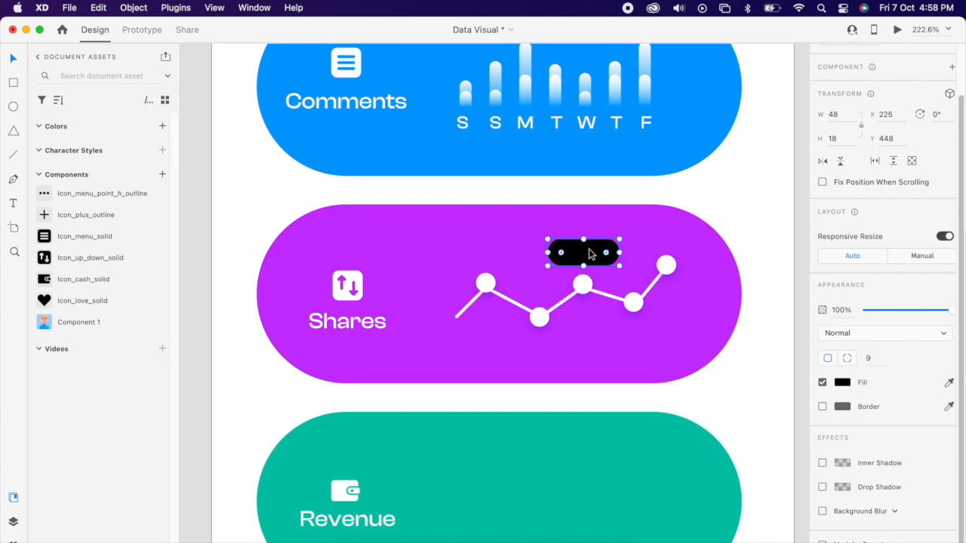
- Add the white text "300" on the black pill and narrow the pill to a width of 42
left_click(573, 257)
type("300")
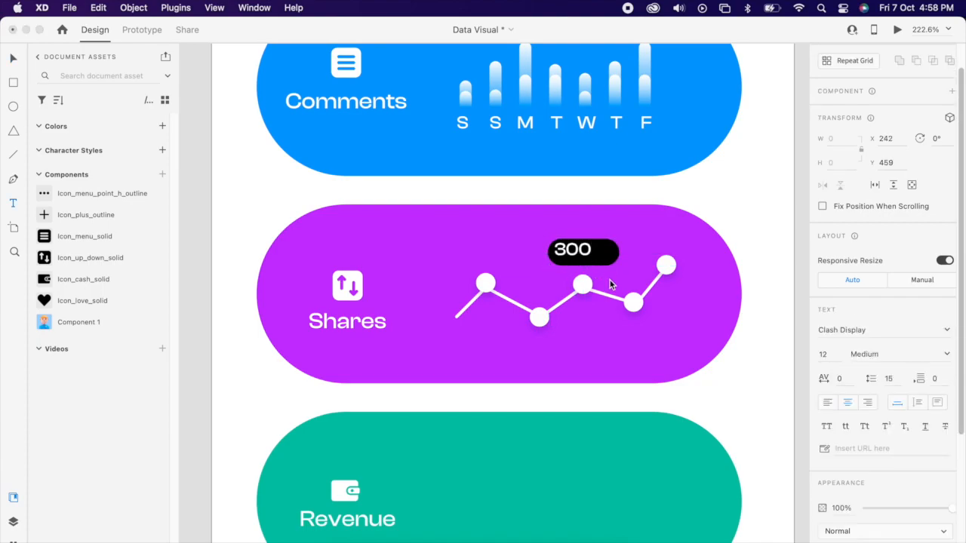
key("Escape")
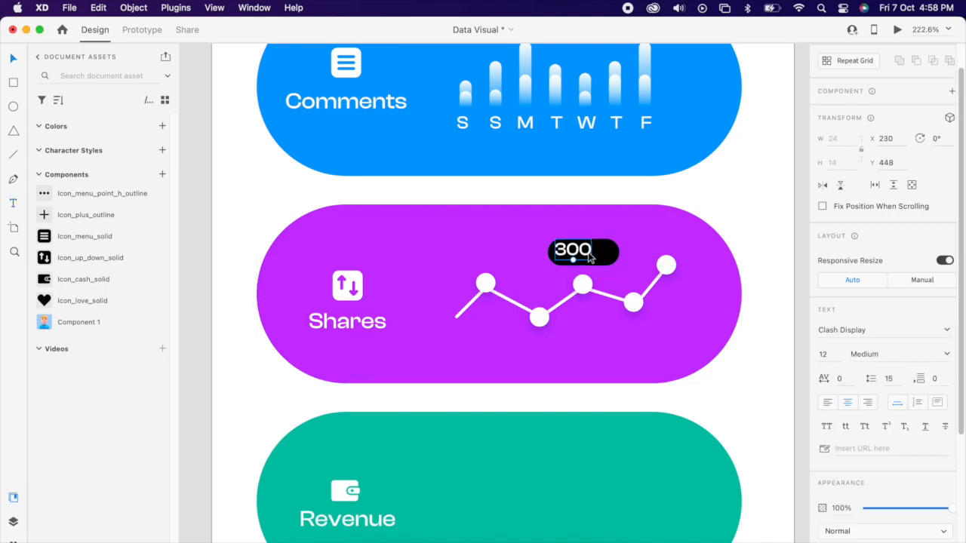
left_click_drag(585, 252, 608, 255)
left_click(613, 259)
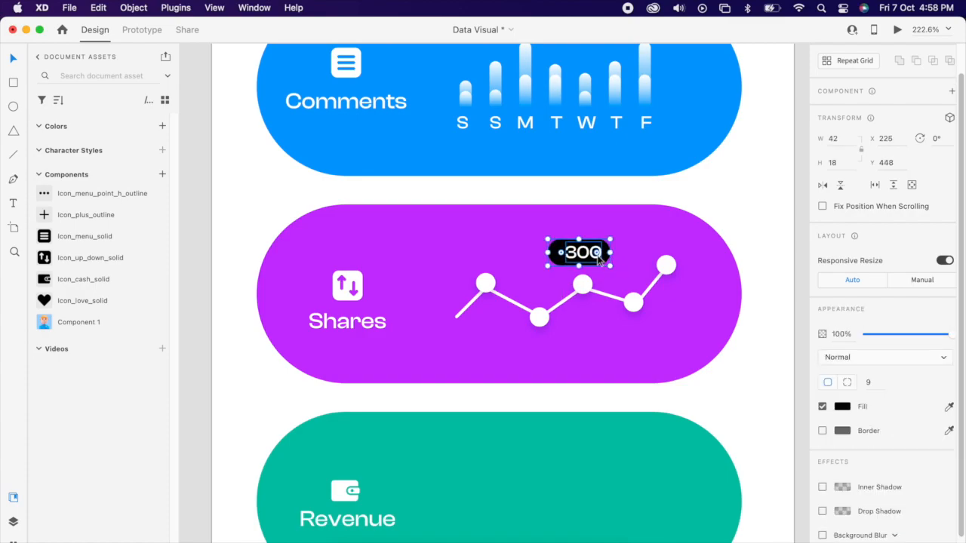
- Centre the "300" text in the black pill, group the two, and align the group above the middle marker
left_click(585, 256)
left_click(598, 260, "shift")
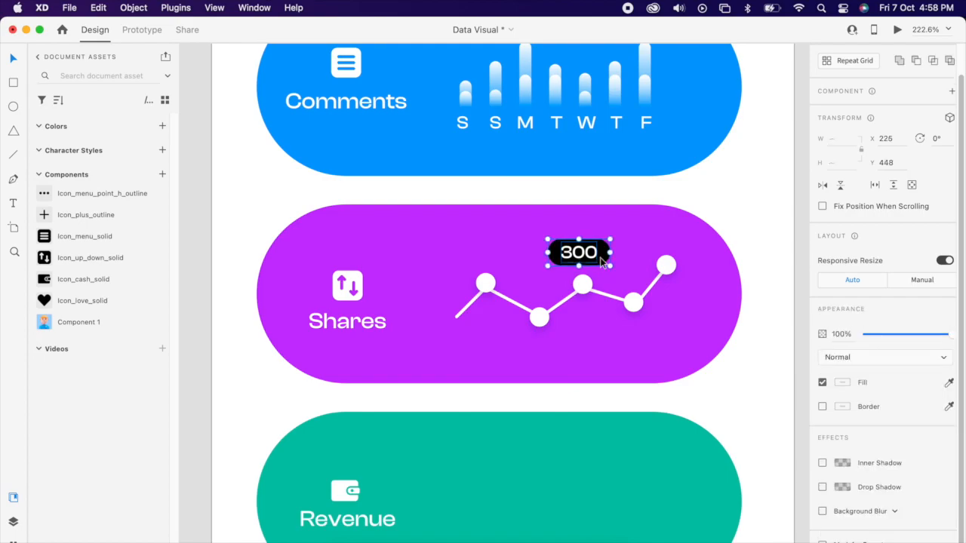
right_click(602, 241)
key("super+g")
left_click_drag(592, 257, 597, 258)
- Draw a borderless white rectangle about 147 by 61 in the empty right half of the green Revenue pill
scroll(599, 260, "down", 5)
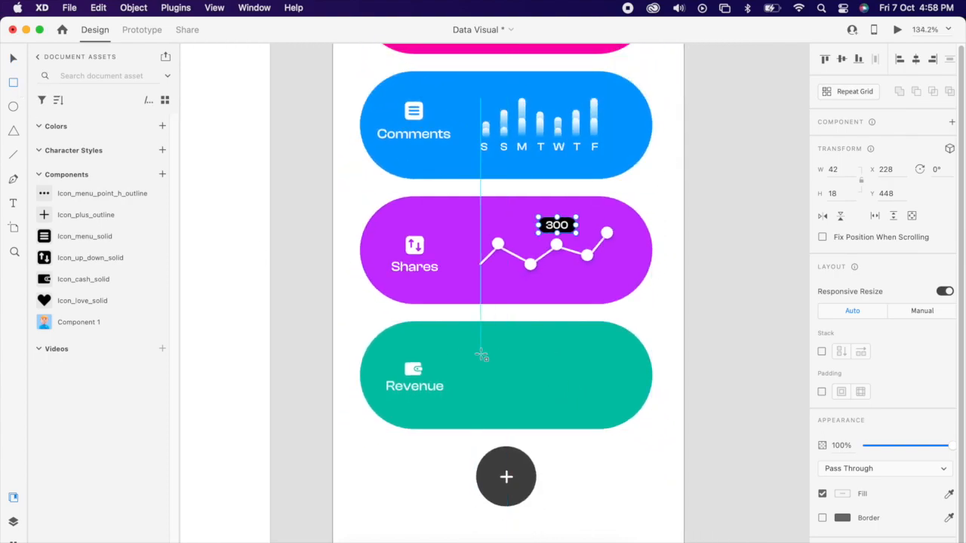
left_click_drag(480, 354, 613, 409)
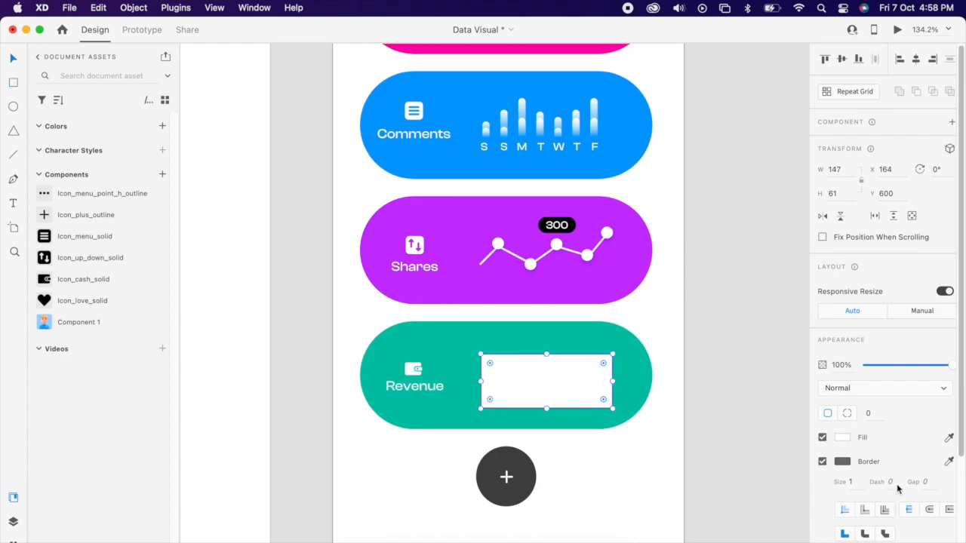
left_click(823, 462)
- Add anchor points along the Revenue rectangle's upper edge and shift them to form an uneven area-chart outline of peaks and dips
scroll(518, 387, "up", 5)
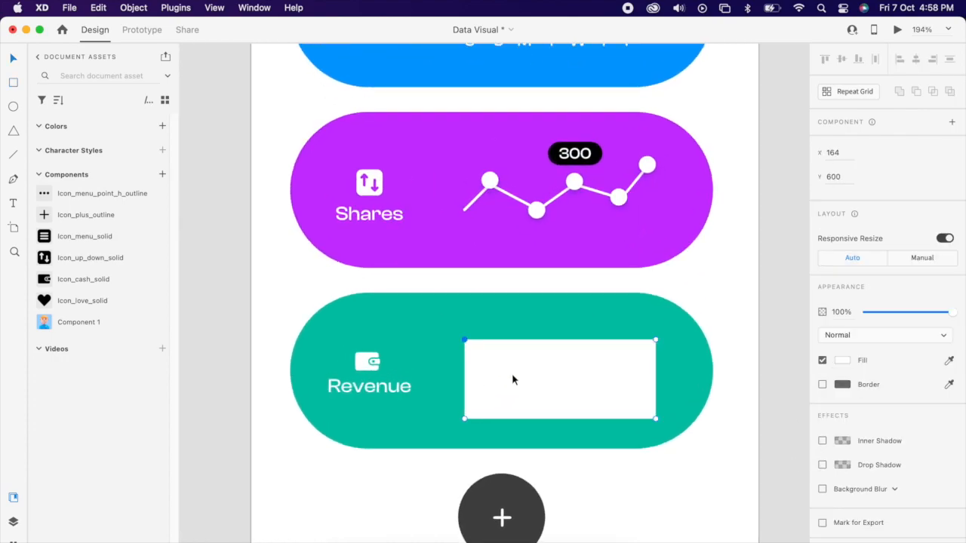
left_click(505, 340)
left_click_drag(597, 340, 603, 363)
left_click_drag(523, 341, 490, 370)
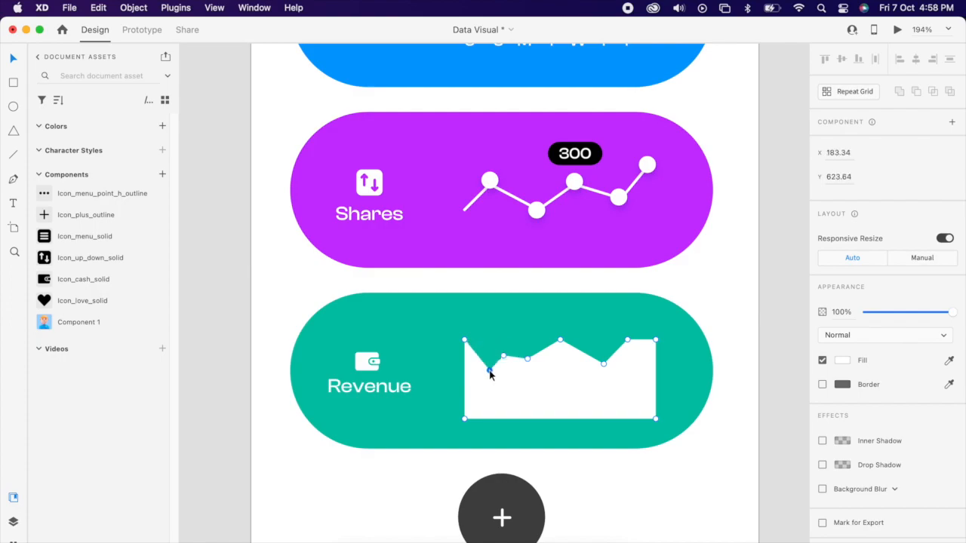
key("Escape")
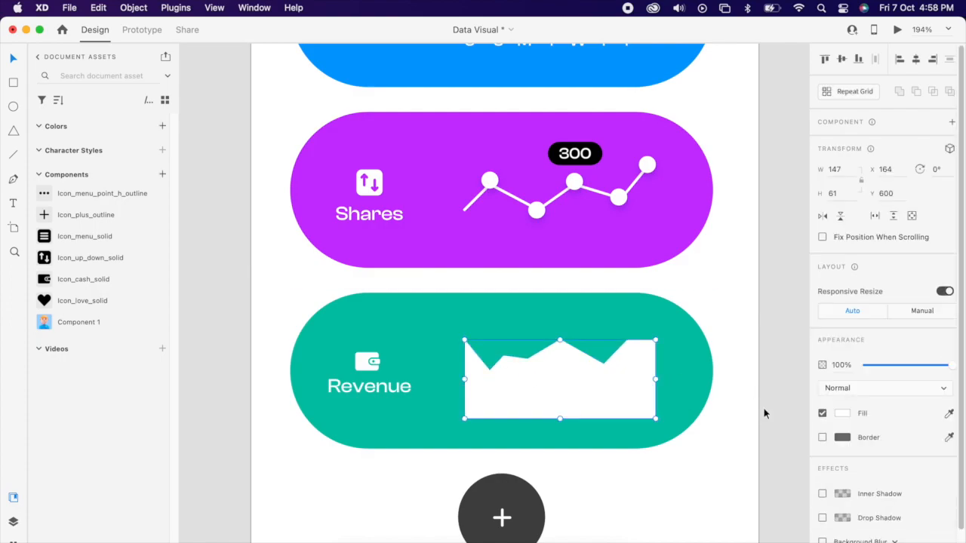
- Fill the Revenue area shape with a vertical linear gradient from white to fully transparent white
left_click(842, 413)
left_click(701, 329)
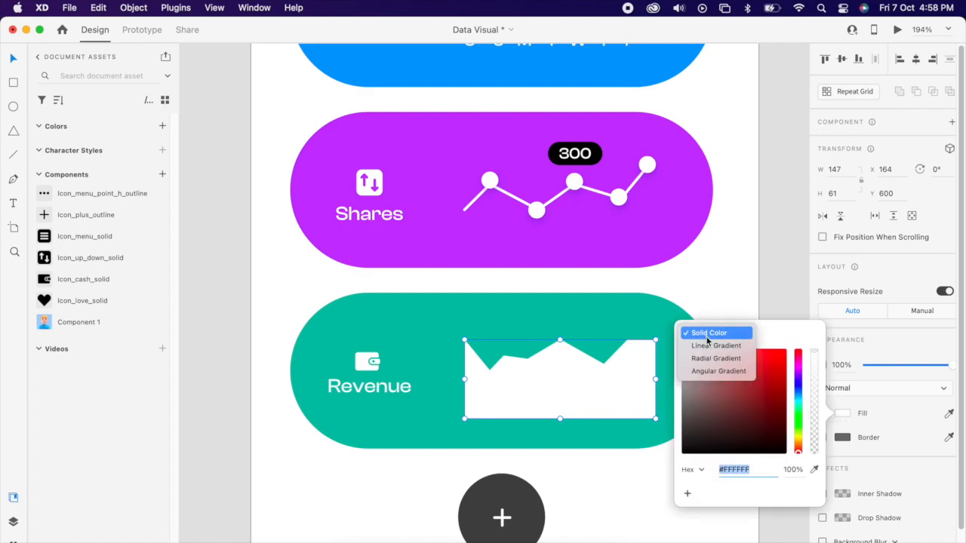
left_click(709, 343)
left_click(560, 419)
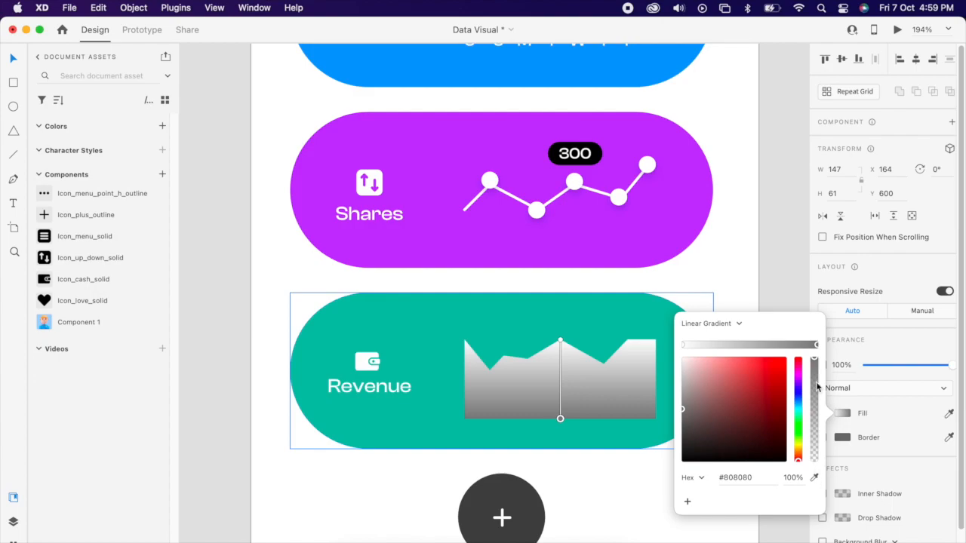
left_click_drag(748, 403, 683, 358)
left_click_drag(816, 365, 812, 528)
left_click(594, 379)
- Place a copy of the "300" label just above the central peak of the Revenue area chart
scroll(595, 380, "up", 4)
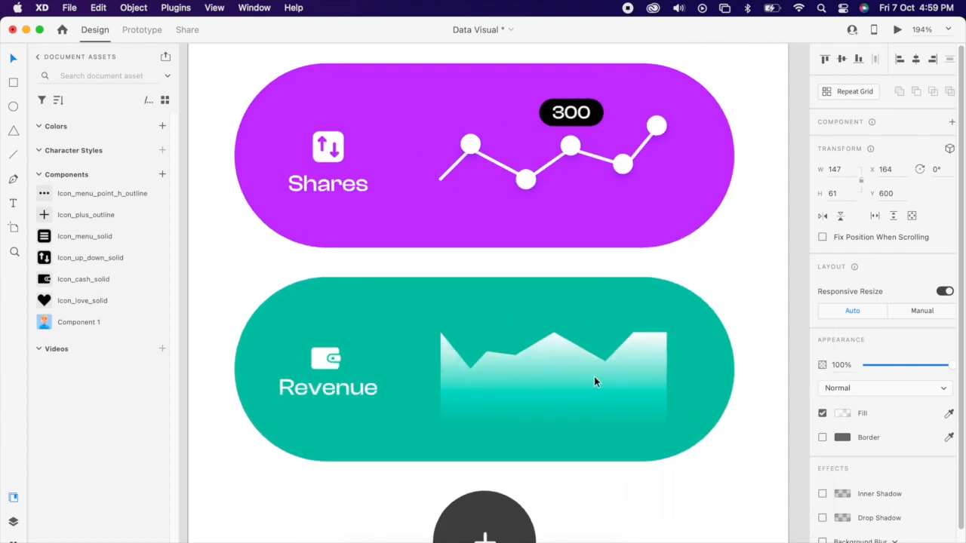
scroll(557, 113, "up", 2)
left_click(564, 92)
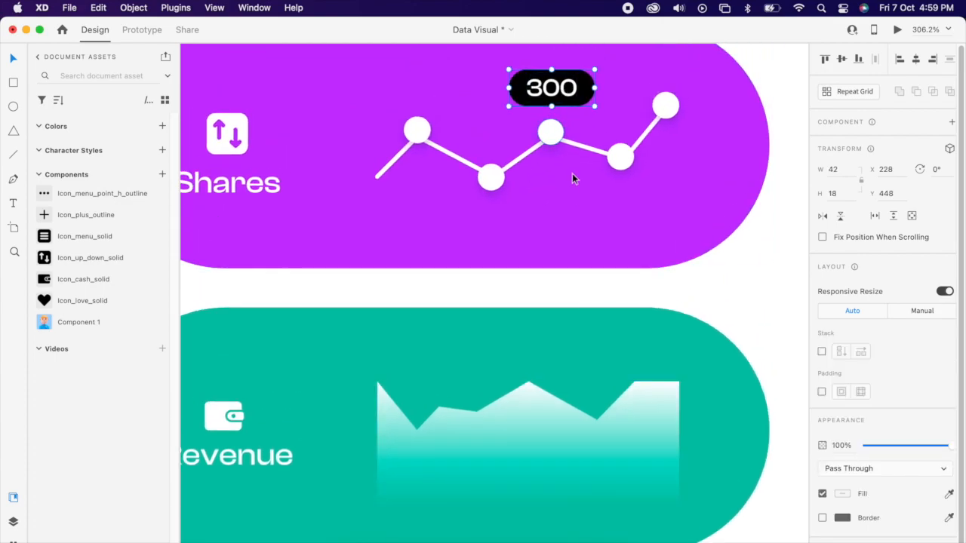
key("super+c")
scroll(574, 179, "down", 3)
left_click(562, 257)
key("super+v")
left_click_drag(524, 318, 556, 245)
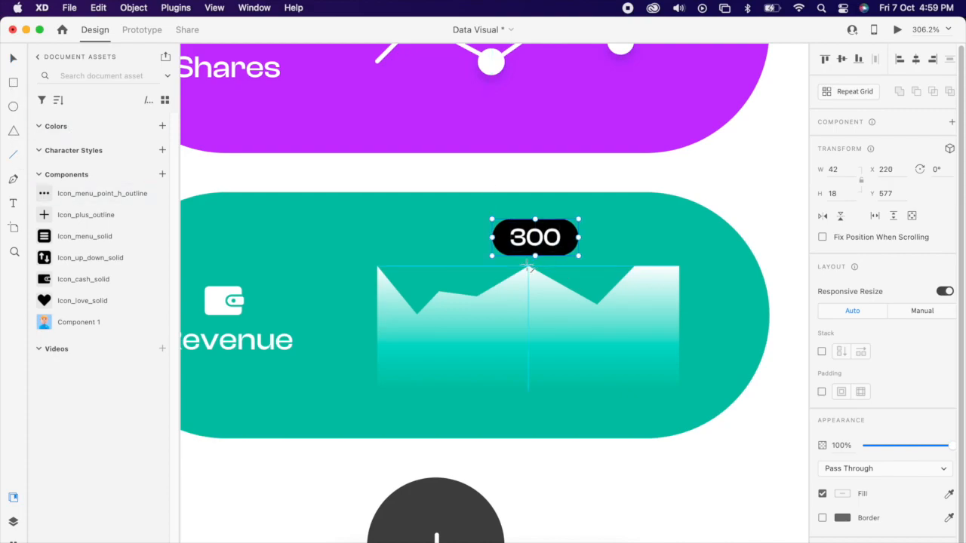
- Draw a vertical line from the Revenue chart's central peak down to near its base, with a white border, dash 2 and gap 2
key("p")
left_click(528, 269)
left_click(531, 374)
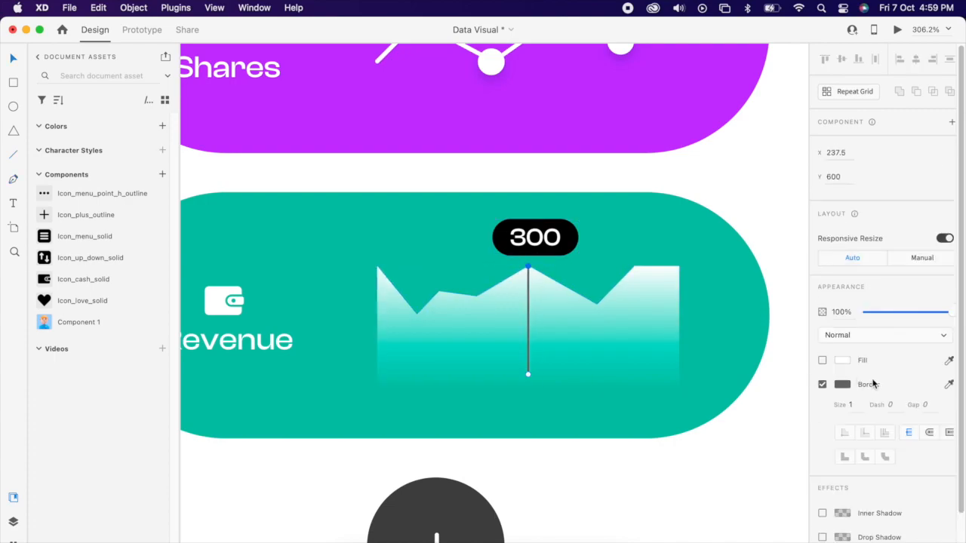
left_click(842, 384)
left_click(891, 405)
type("2")
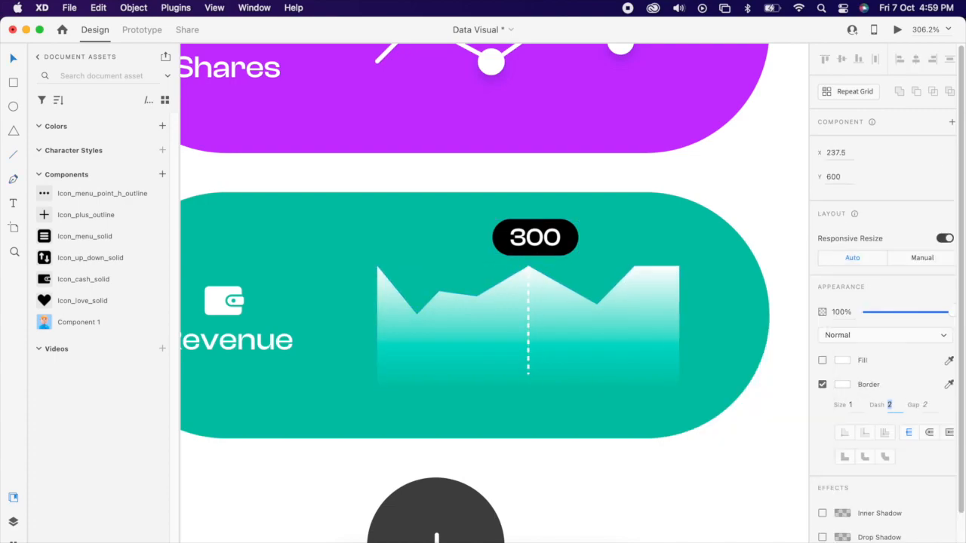
key("Escape")
- Group the Revenue chart's "300" label with the dashed vertical line
left_click(535, 238, "shift")
right_click(532, 240)
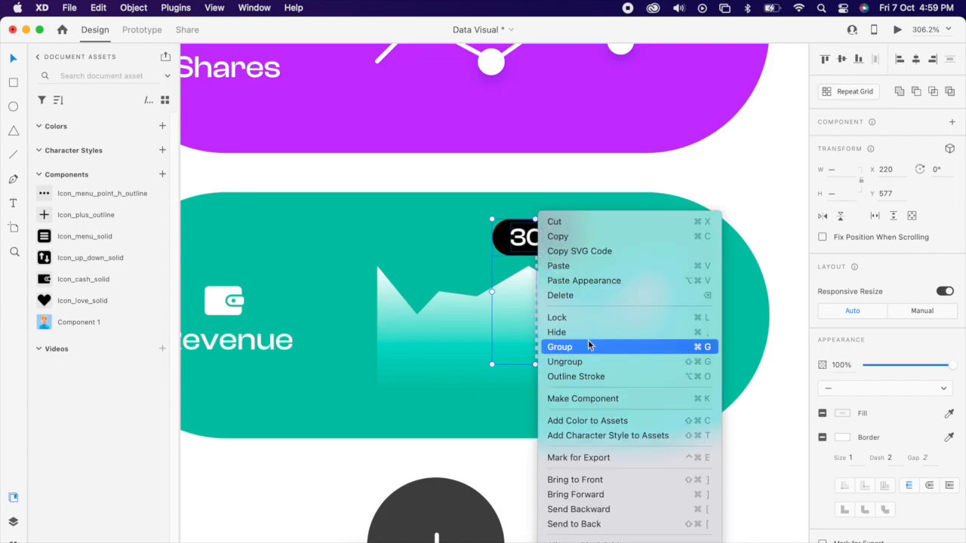
left_click(581, 347)
- Place a copy of the S S M T W T F day labels beneath the Revenue area chart, spread to a width of 147
scroll(535, 387, "down", 3)
scroll(577, 374, "up", 1)
left_click(556, 382)
left_click_drag(604, 412, 625, 412)
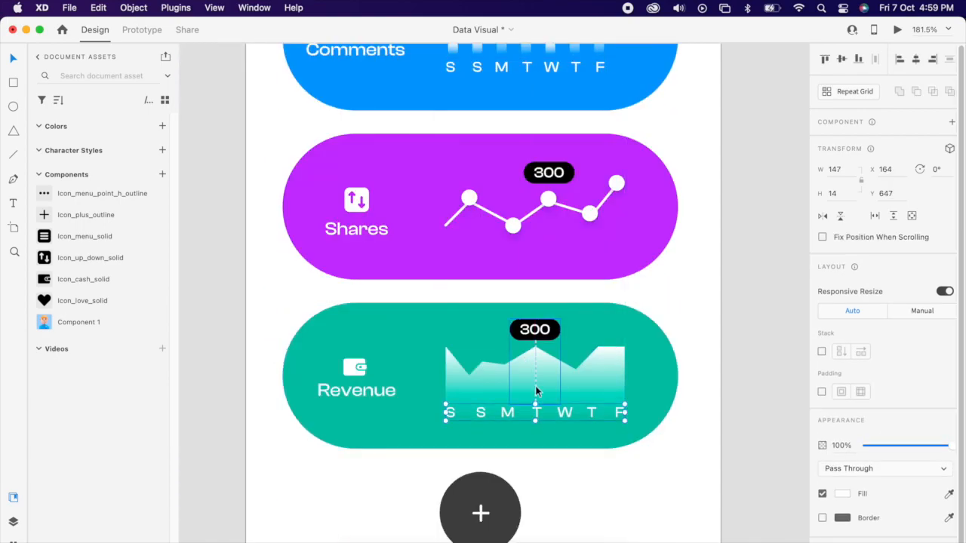
- Group the Revenue day labels, the dashed-line label group and the area shape together
left_click(536, 387, "shift")
left_click(591, 380, "shift")
right_click(592, 385)
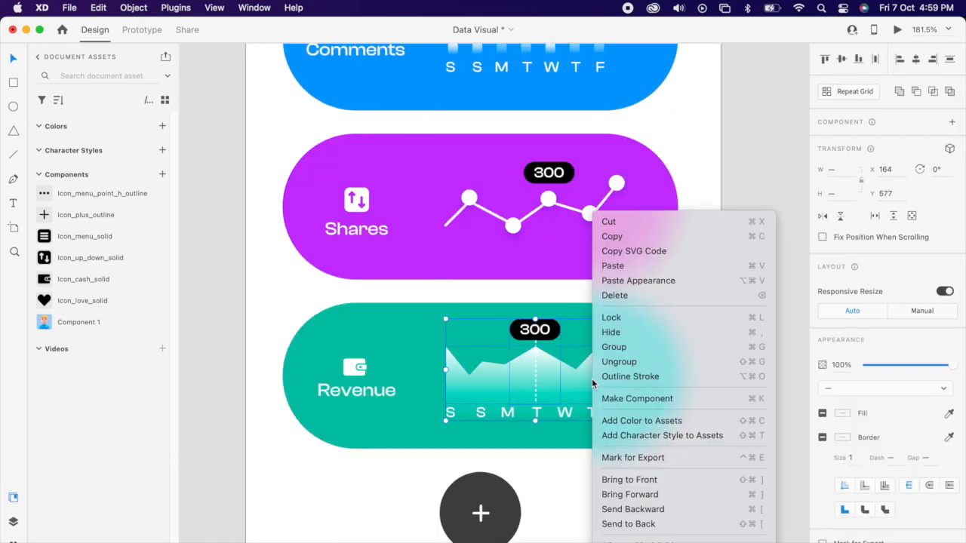
left_click(638, 348)
key("Delete")
left_click(565, 403)
key("super+z")
left_click_drag(672, 395, 619, 394)
key("super+z")
- Group the Shares line, its round markers and the "300" label into one chart group
left_click(581, 198)
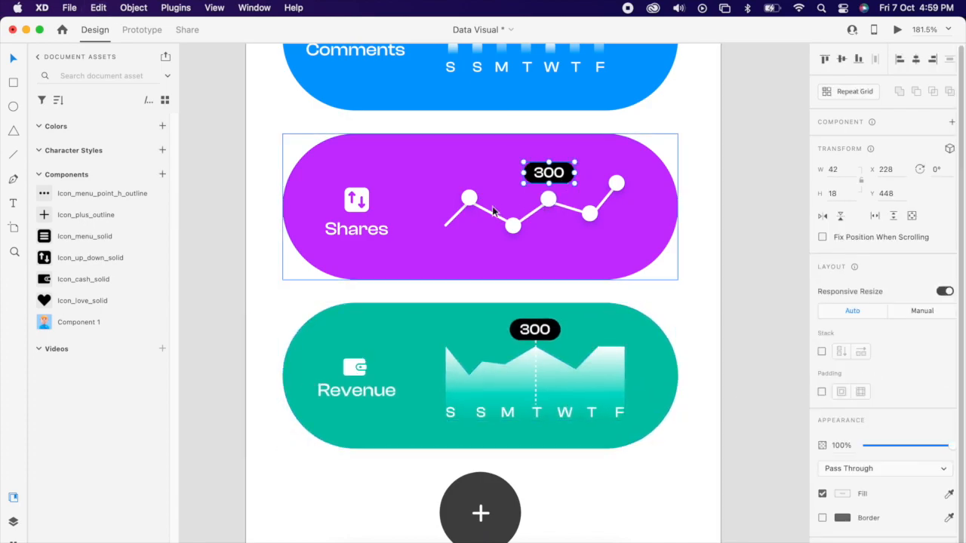
double_click(470, 198)
key("super+a")
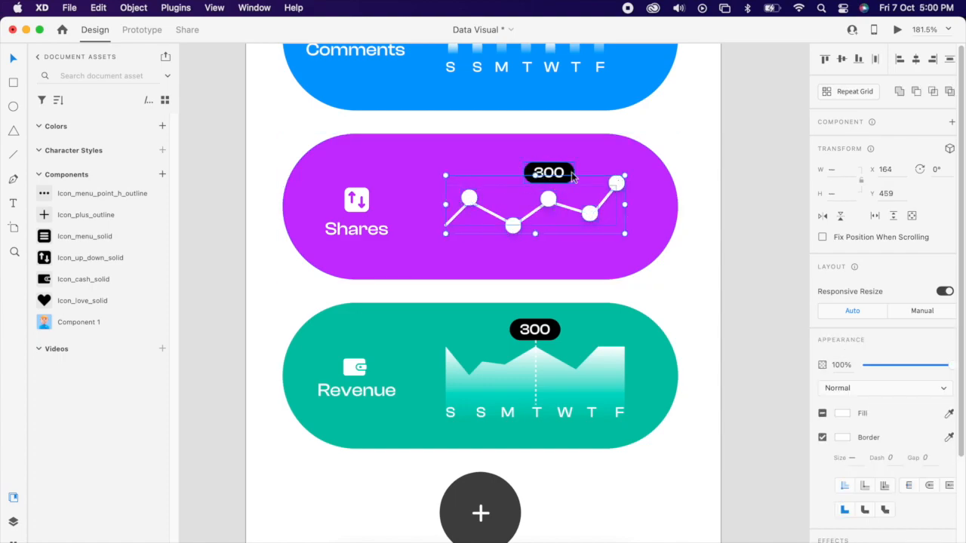
left_click(566, 175, "shift")
right_click(565, 176)
left_click(612, 304)
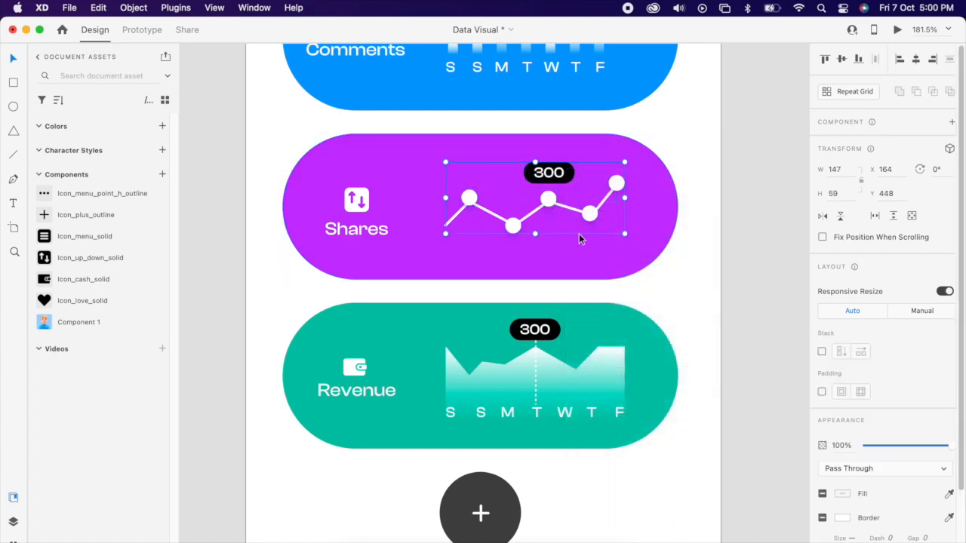
- Cut the Shares chart group and paste it into the purple Shares pill's group
key("super+x")
left_click(580, 236)
key("super+v")
- Examine how the Comments and Likes charts are grouped with their pills, and review the finished layout beside the neighbouring artboard
scroll(610, 260, "up", 5)
double_click(609, 261)
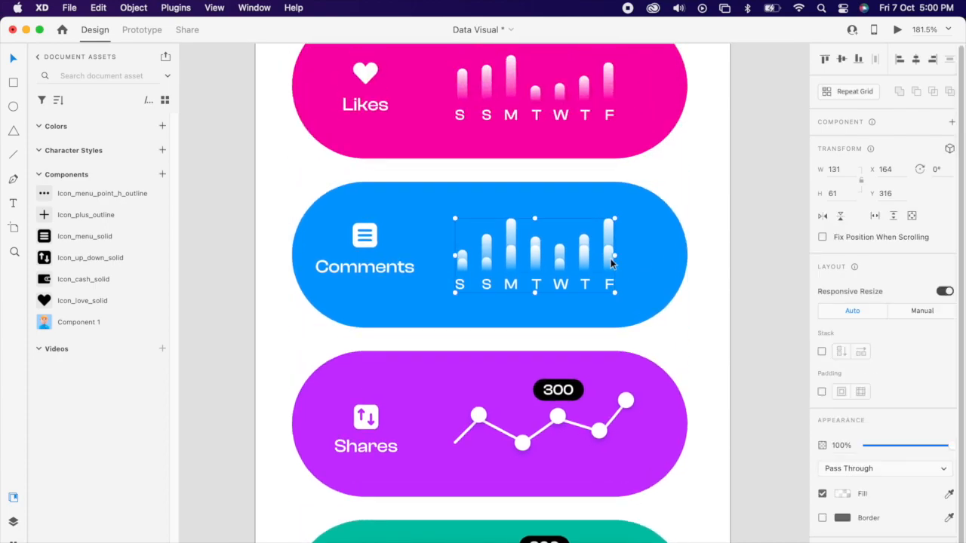
scroll(611, 264, "up", 3)
left_click(591, 190)
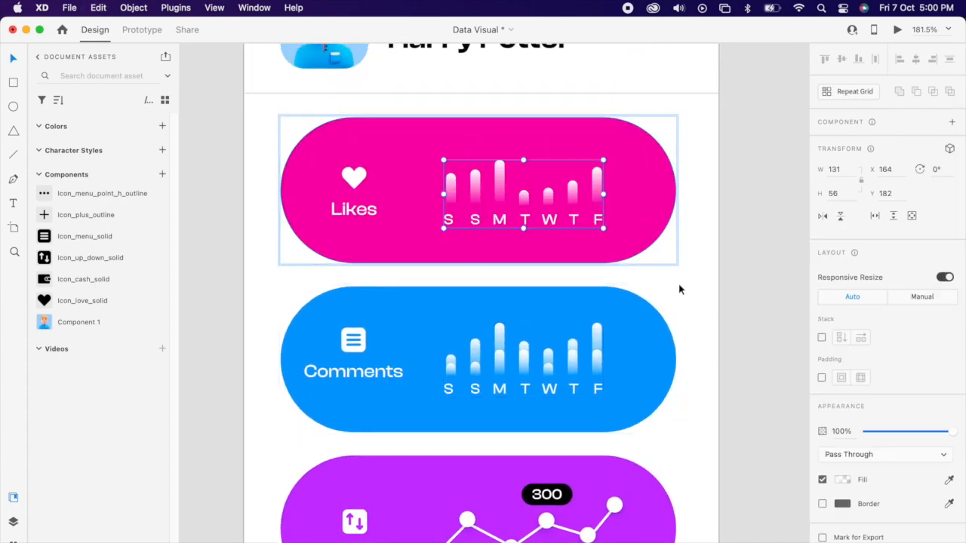
left_click(668, 271)
scroll(669, 271, "down", 5)
scroll(661, 322, "down", 2)
scroll(662, 322, "right", 1)
left_click(571, 155)
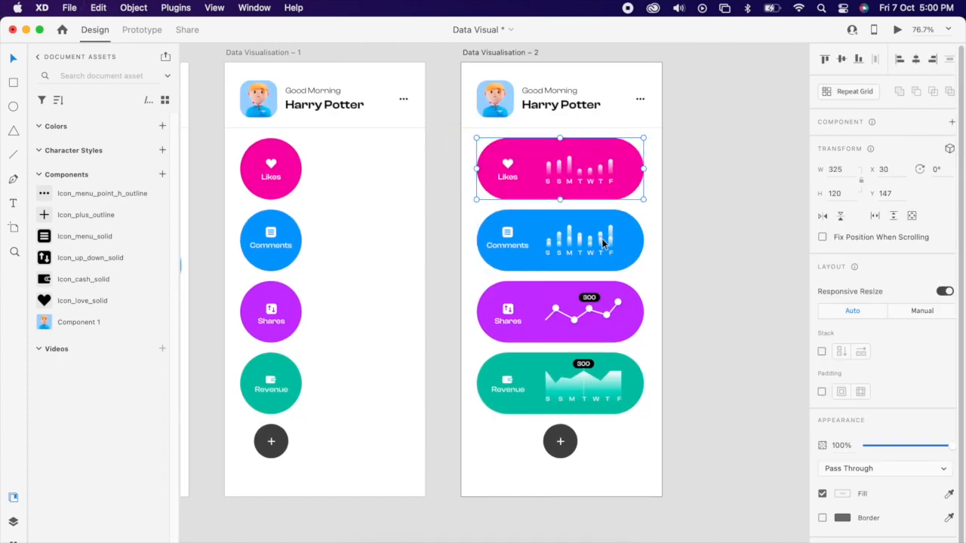
left_click(693, 249)
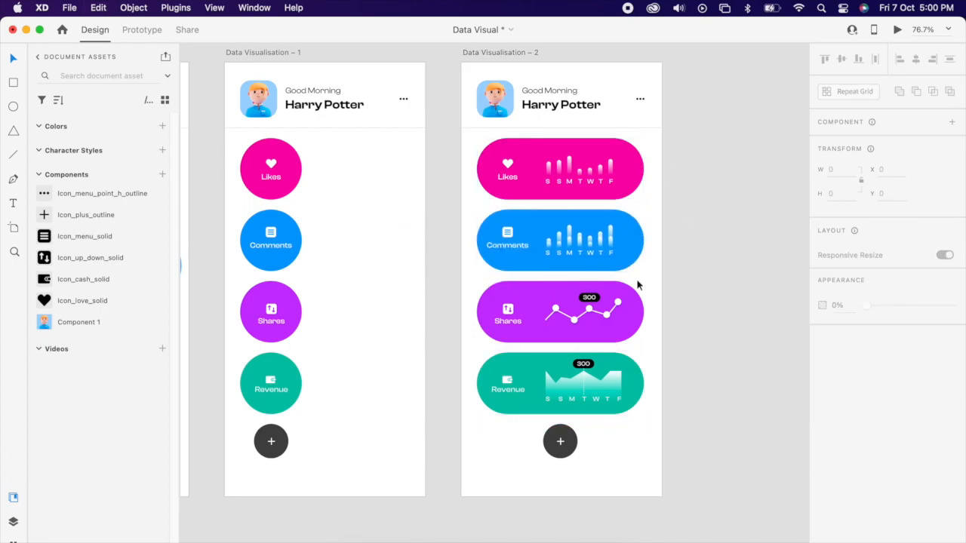
scroll(624, 293, "up", 1)
scroll(625, 293, "right", 2)
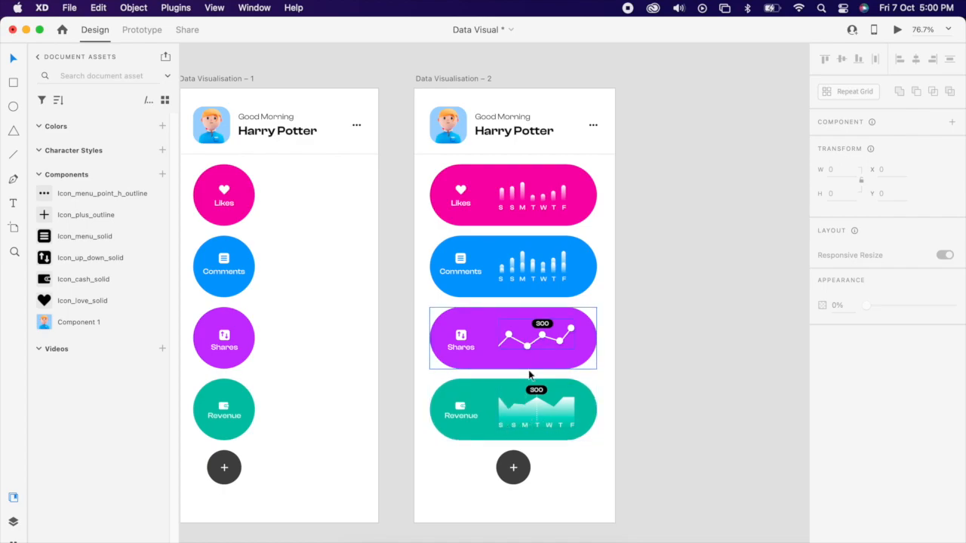
- Mask the Revenue chart group with a rectangle about 20 × 102, and widen the mask to about 162 so it spans the whole chart
scroll(528, 424, "up", 5)
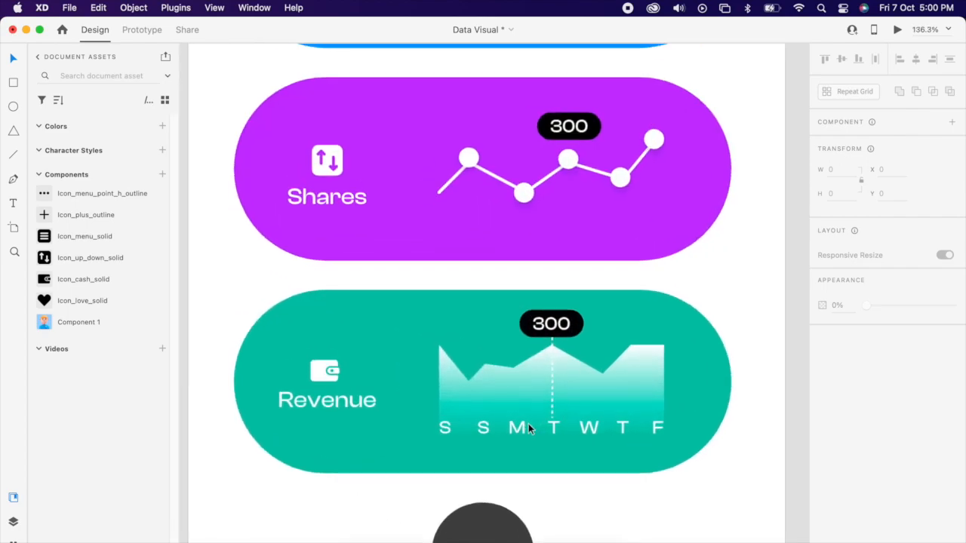
double_click(512, 375)
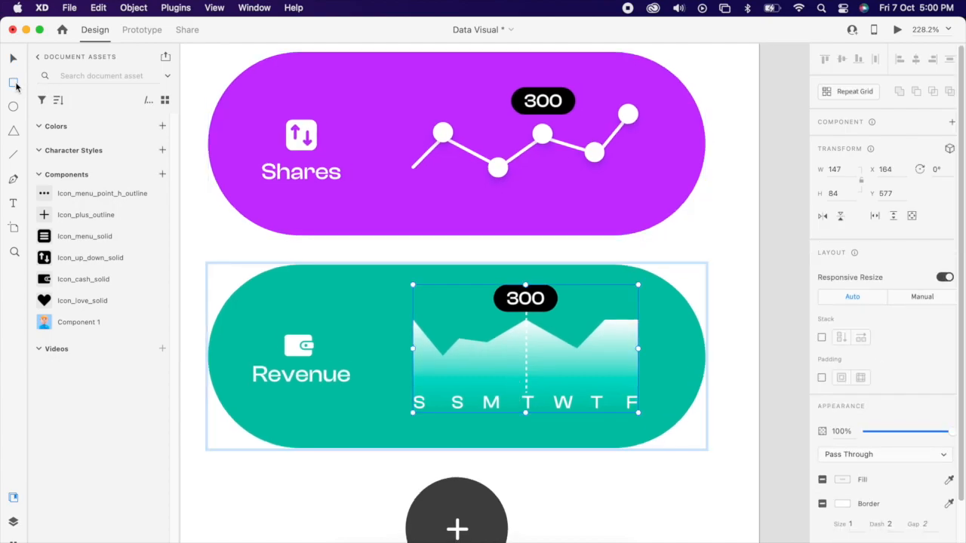
left_click_drag(402, 274, 433, 430)
left_click(450, 400, "shift")
right_click(450, 400)
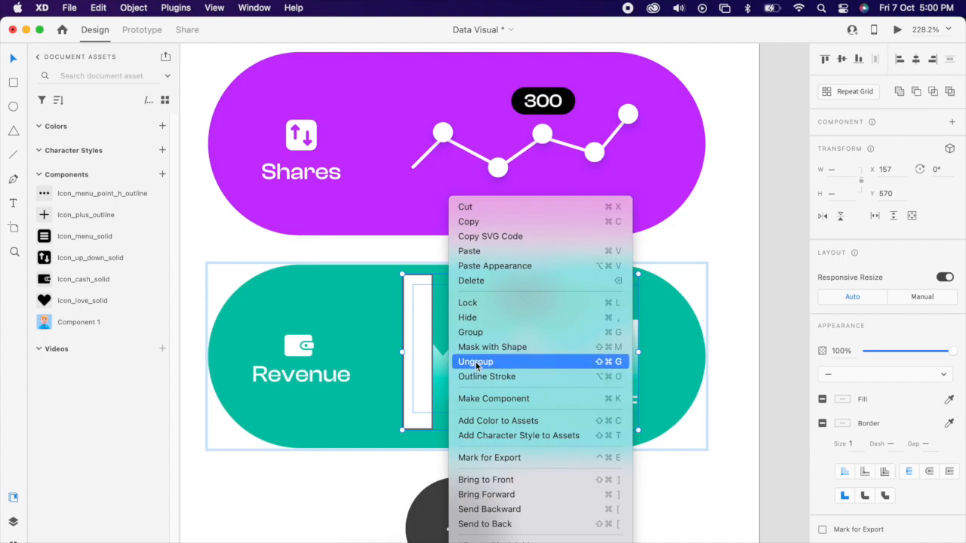
left_click(511, 348)
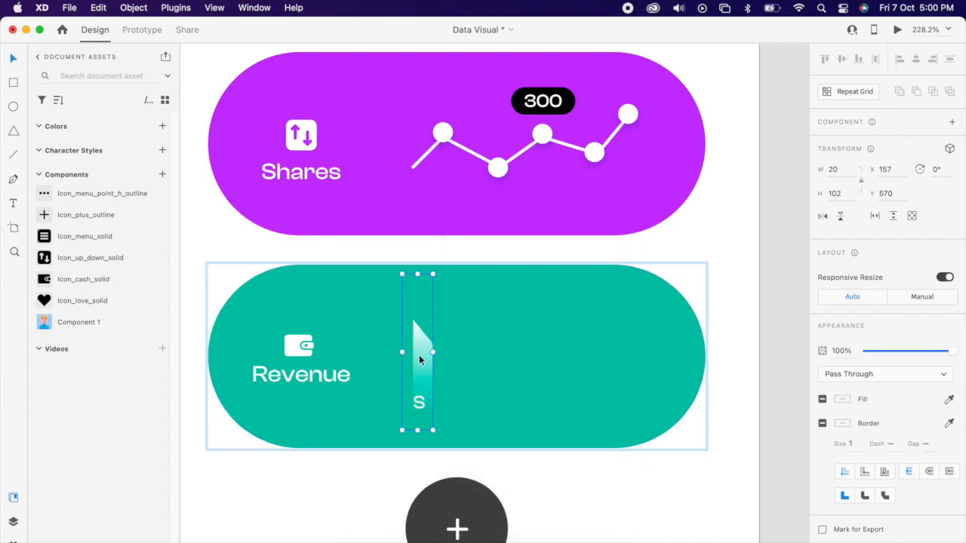
double_click(419, 355)
left_click_drag(433, 353, 651, 375)
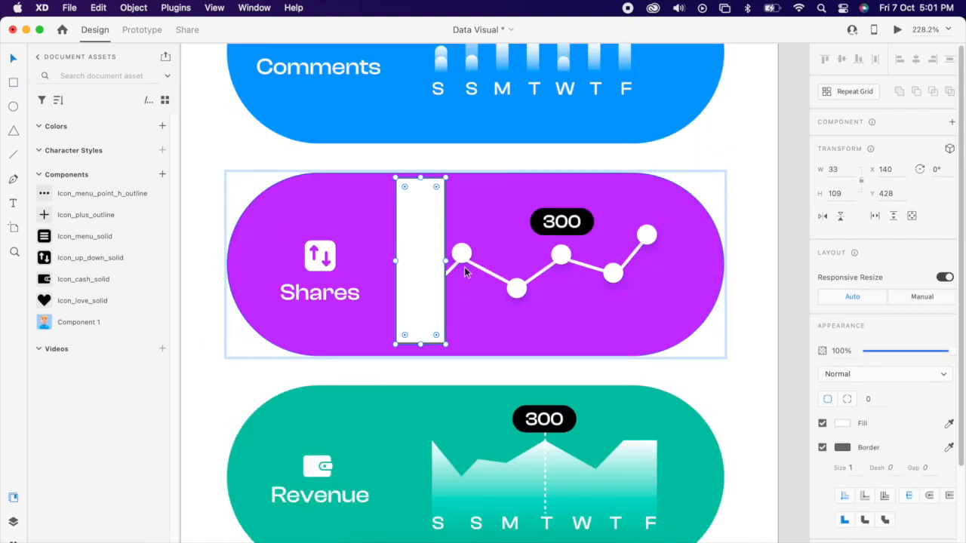
- Mask the Shares line chart with the white rectangle about 33 × 109, and widen the mask to about 180 to cover the full chart
right_click(462, 256)
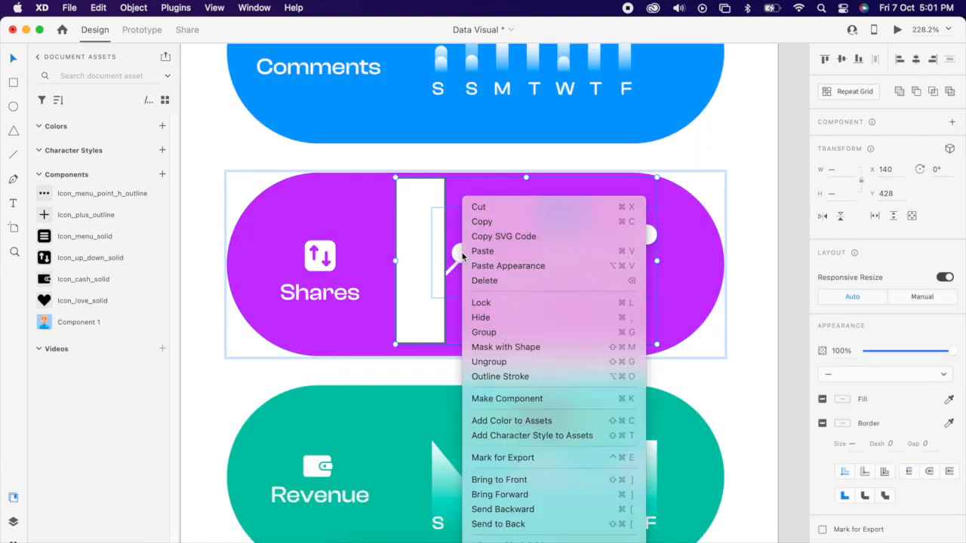
left_click(517, 347)
left_click(435, 284)
double_click(438, 284)
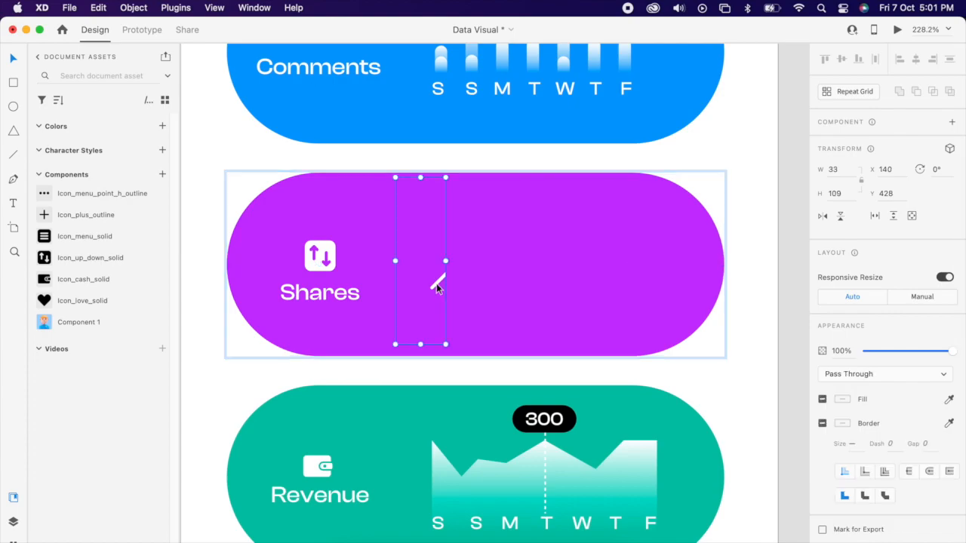
left_click_drag(446, 263, 669, 287)
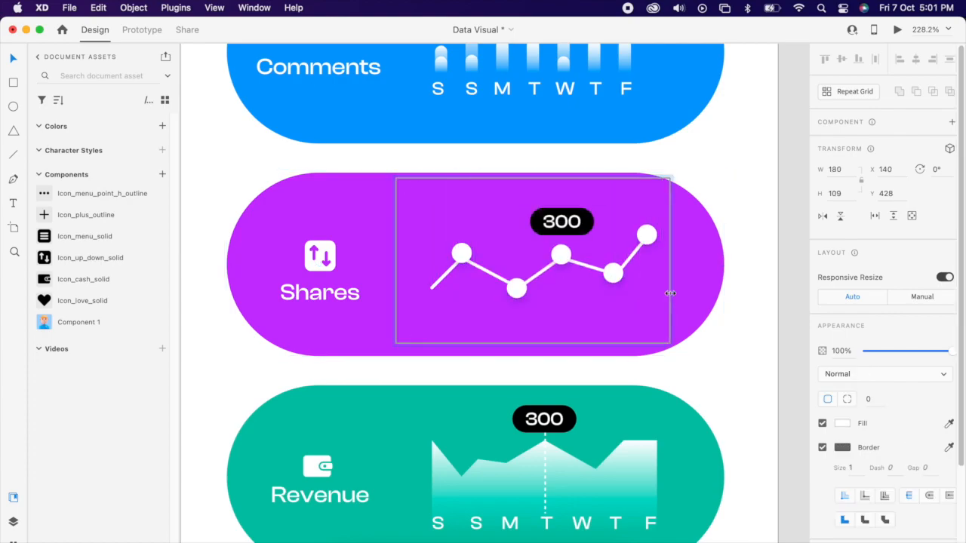
- Duplicate the Data Visualisation – 2 artboard beside the original
scroll(621, 315, "down", 5)
left_click(717, 262)
scroll(726, 287, "down", 5)
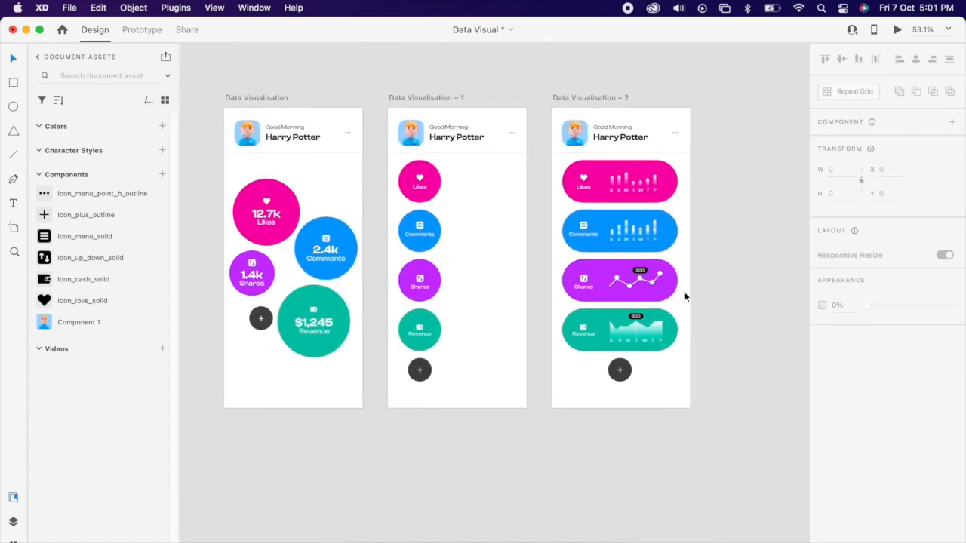
left_click(531, 113)
key("super+d")
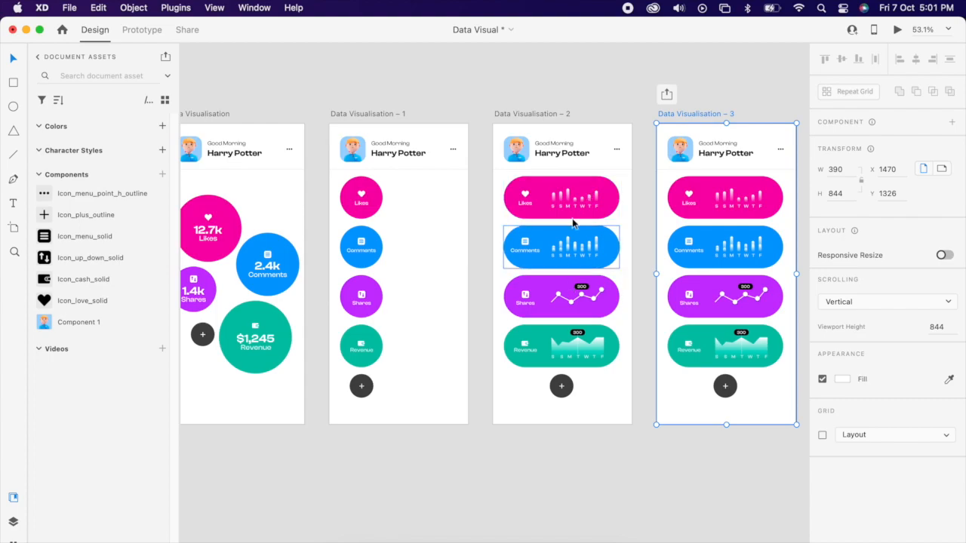
- Turn off responsive resize for the Likes bars on Data Visualisation – 2 and shrink them down to short stubs above the day labels
scroll(607, 189, "up", 10)
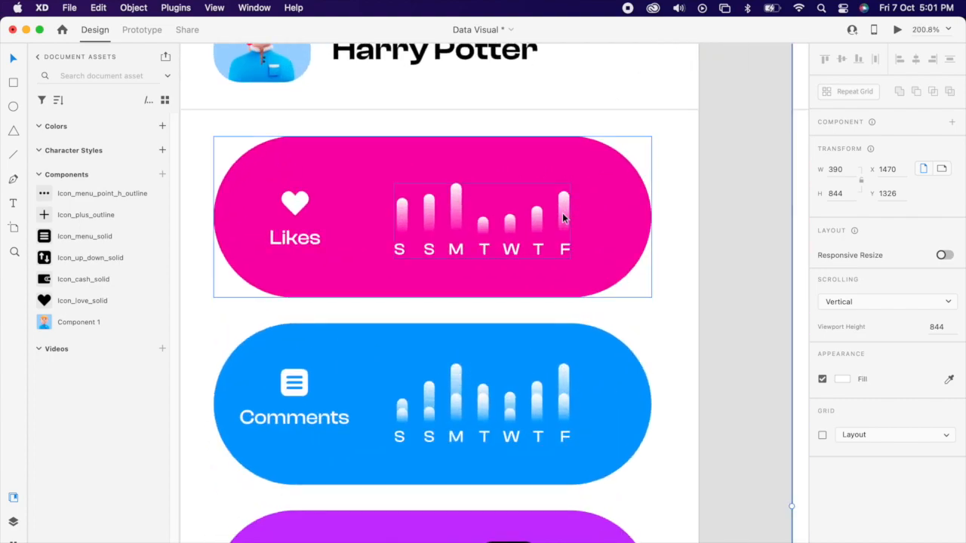
double_click(564, 219)
double_click(563, 218)
left_click(946, 280)
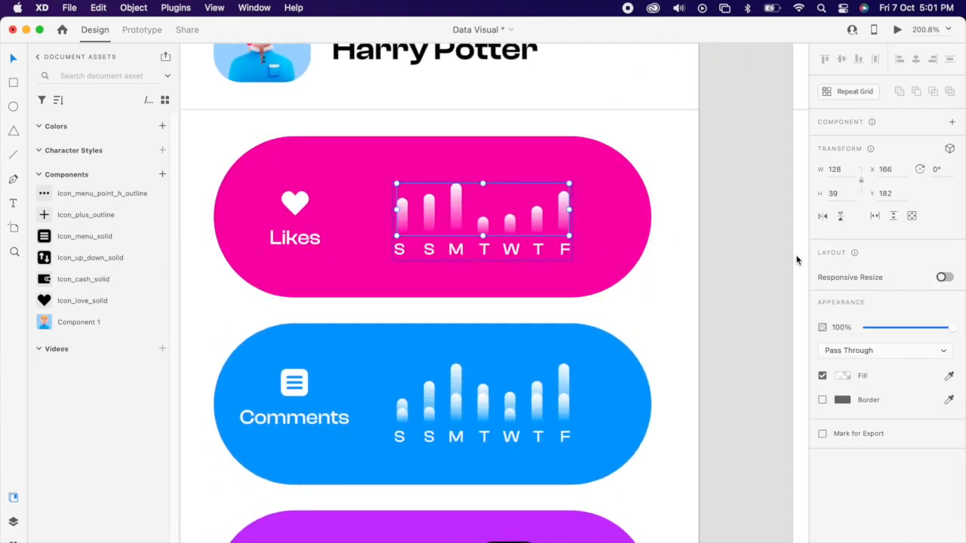
left_click_drag(484, 184, 484, 226)
- Turn off responsive resize for both Comments bar groups and shrink them to heights of about 13 and 11
double_click(561, 406)
double_click(561, 407)
left_click(944, 278)
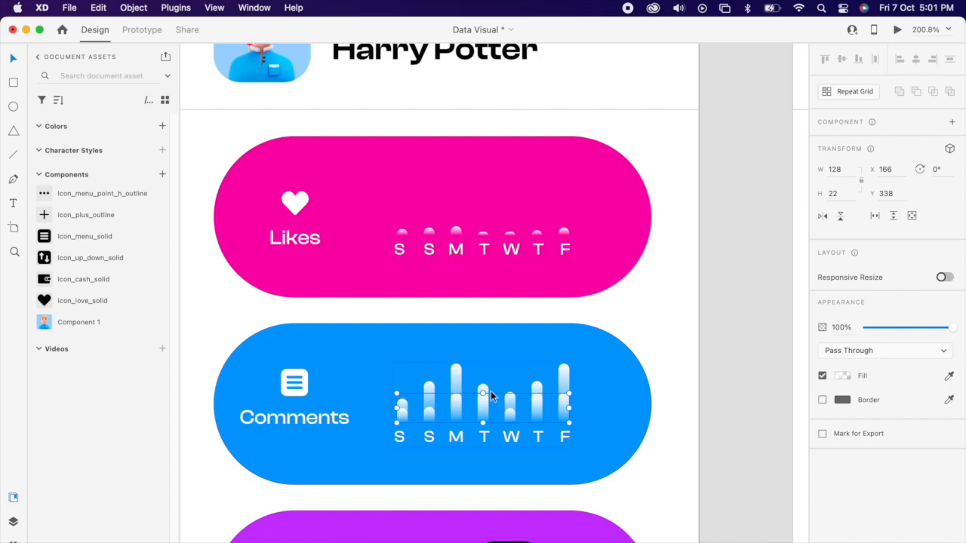
left_click_drag(483, 393, 482, 408)
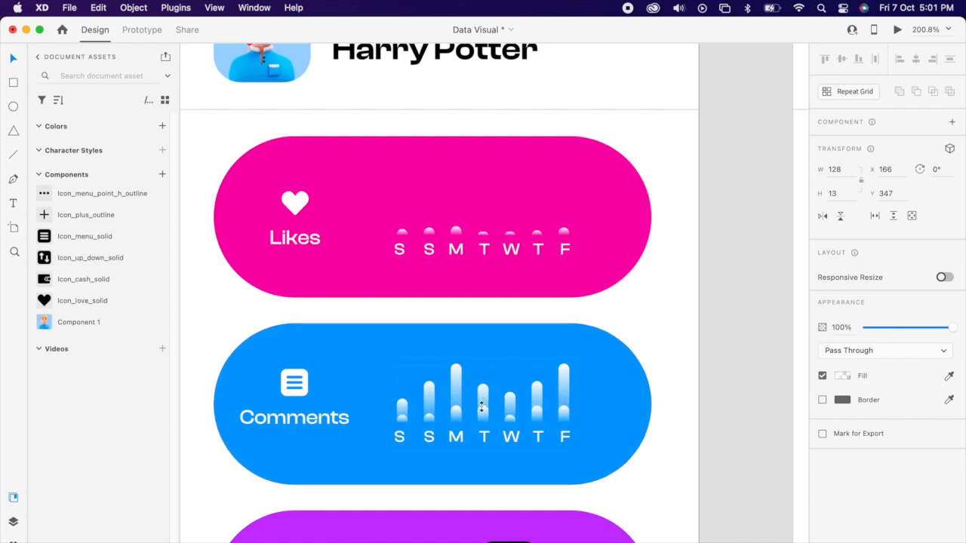
left_click(564, 395)
left_click(943, 278)
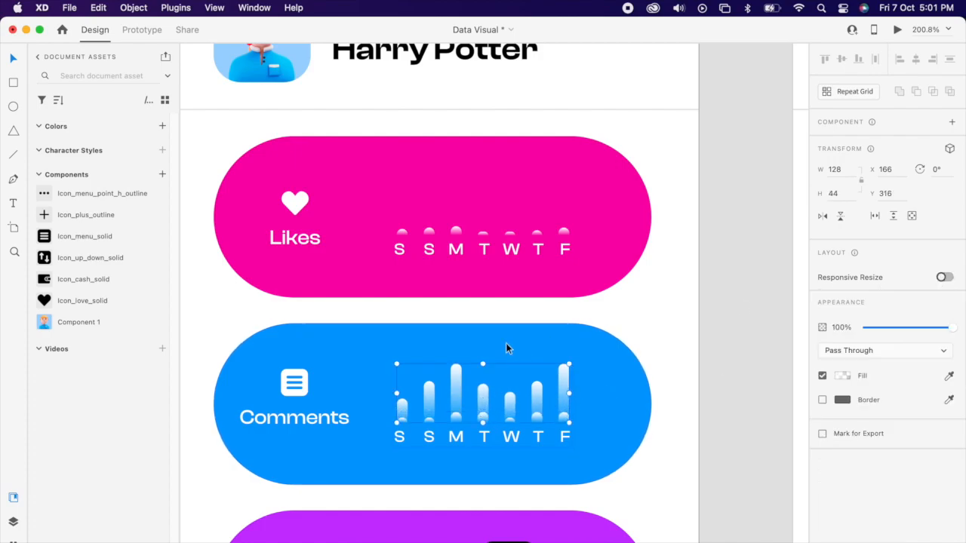
left_click_drag(484, 365, 479, 408)
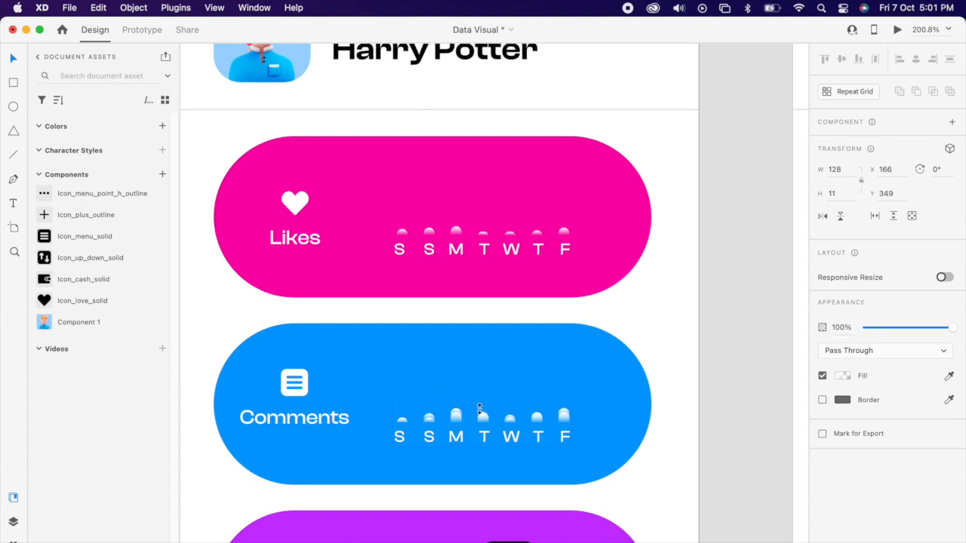
- Narrow the Shares chart's mask towards its starting edge on Data Visualisation – 2 until the line chart is hidden
scroll(480, 407, "down", 5)
double_click(509, 404)
left_click(582, 410)
left_click_drag(453, 429, 389, 438)
- Collapse the Revenue chart's mask towards its starting edge until the area chart and day labels are hidden
scroll(390, 441, "down", 2)
double_click(563, 415)
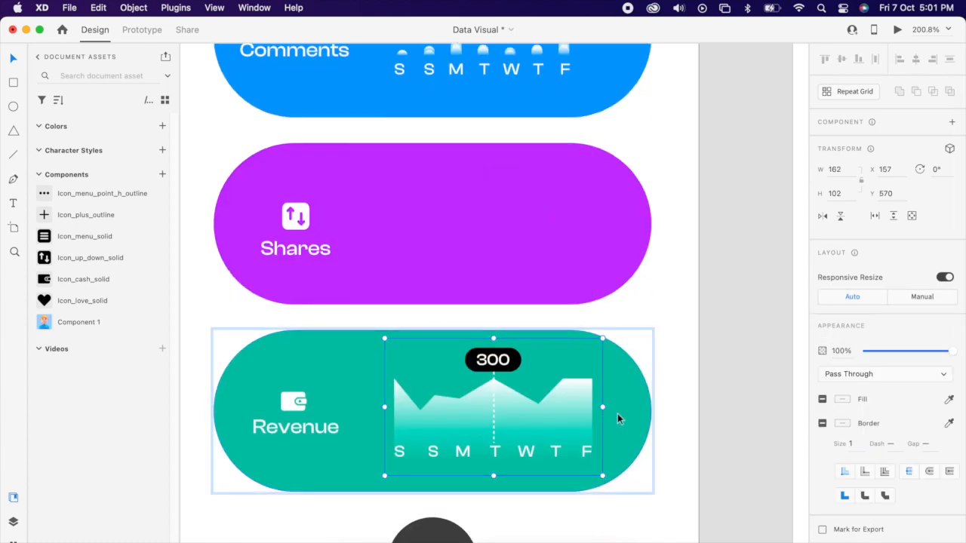
left_click_drag(603, 407, 390, 441)
key("super+z")
double_click(563, 424)
scroll(472, 410, "down", 5)
left_click(599, 389)
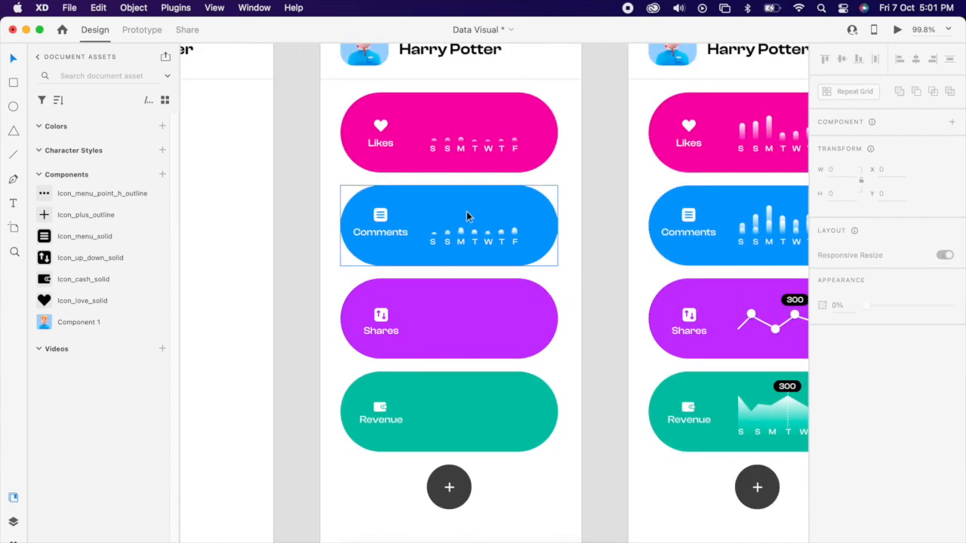
- Make the Likes and Comments bar charts on Data Visualisation – 2 fully transparent
scroll(502, 261, "up", 1)
double_click(512, 277)
left_click_drag(952, 431, 732, 432)
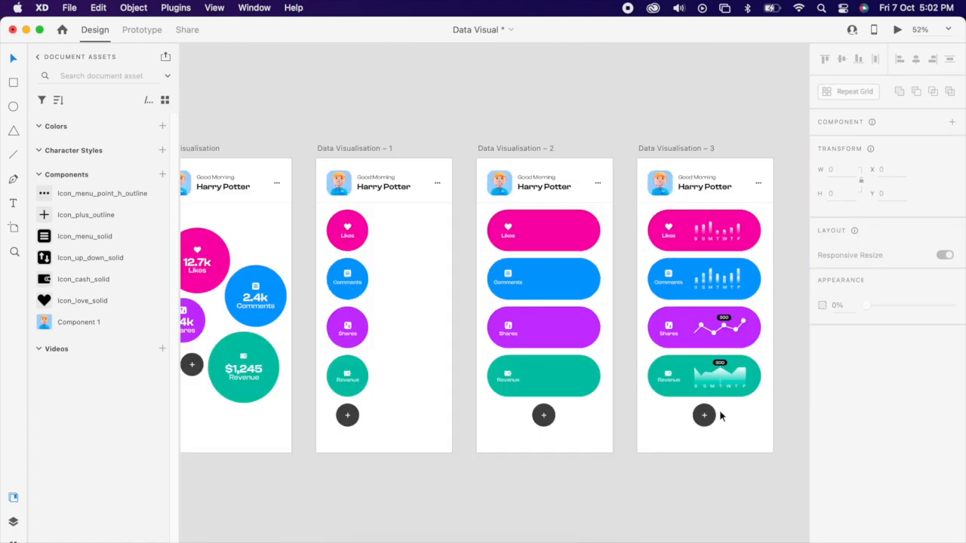
- Rotate the dark plus button on Data Visualisation – 3 into a close cross
scroll(721, 414, "up", 3)
scroll(708, 434, "right", 2)
scroll(649, 418, "up", 2)
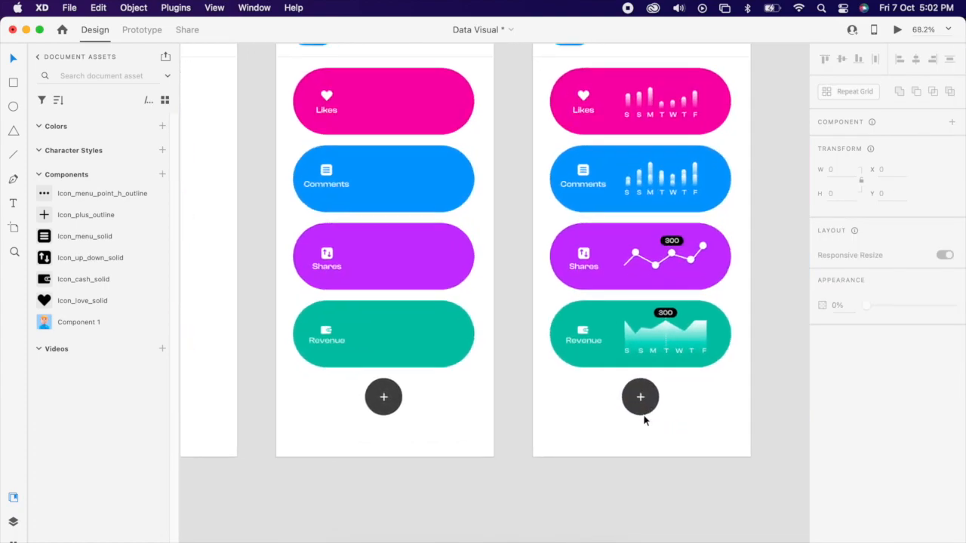
left_click(647, 406)
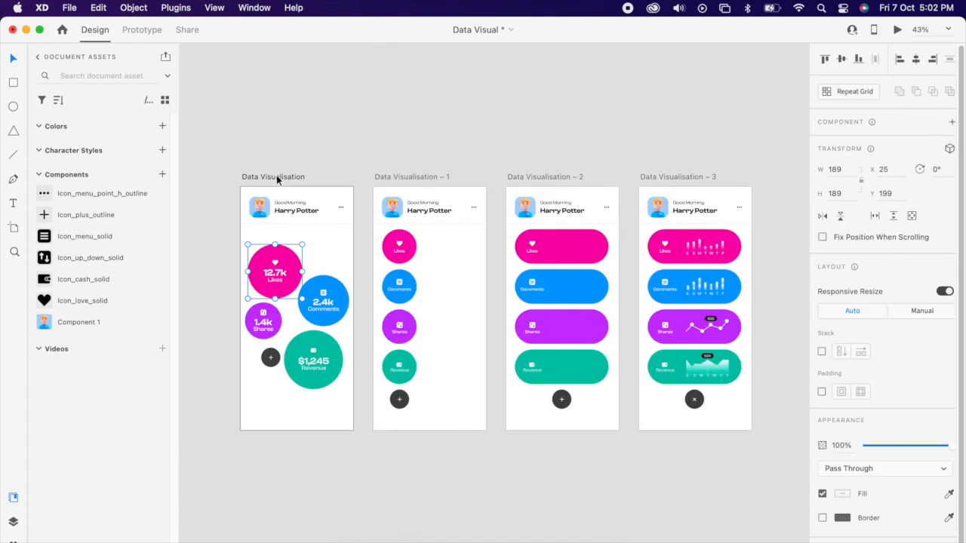
- In prototype mode, link the Data Visualisation artboard to Data Visualisation – 1 with a Tap trigger and an Auto-Animate action
left_click(276, 177)
left_click(142, 29)
left_click_drag(353, 296, 382, 326)
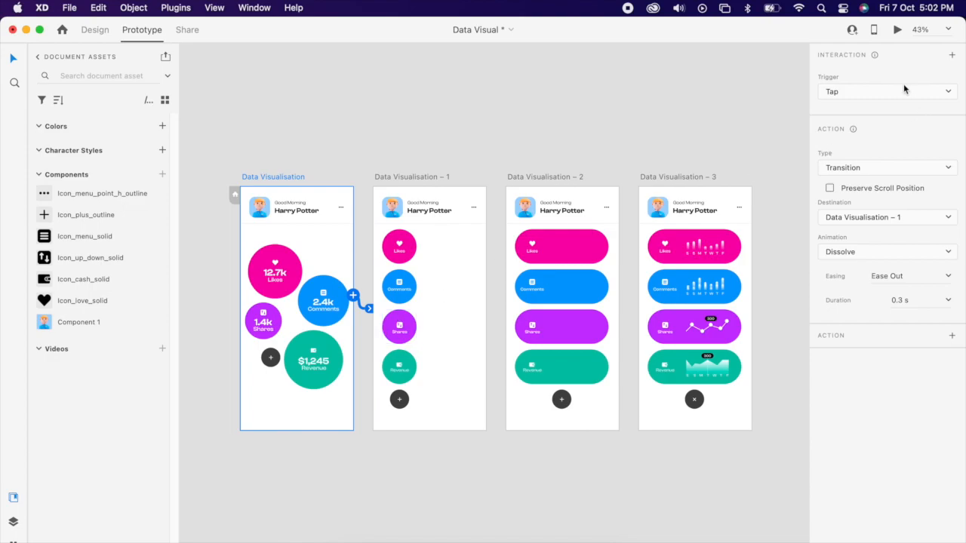
left_click(904, 89)
left_click(846, 95)
left_click(865, 167)
left_click(850, 182)
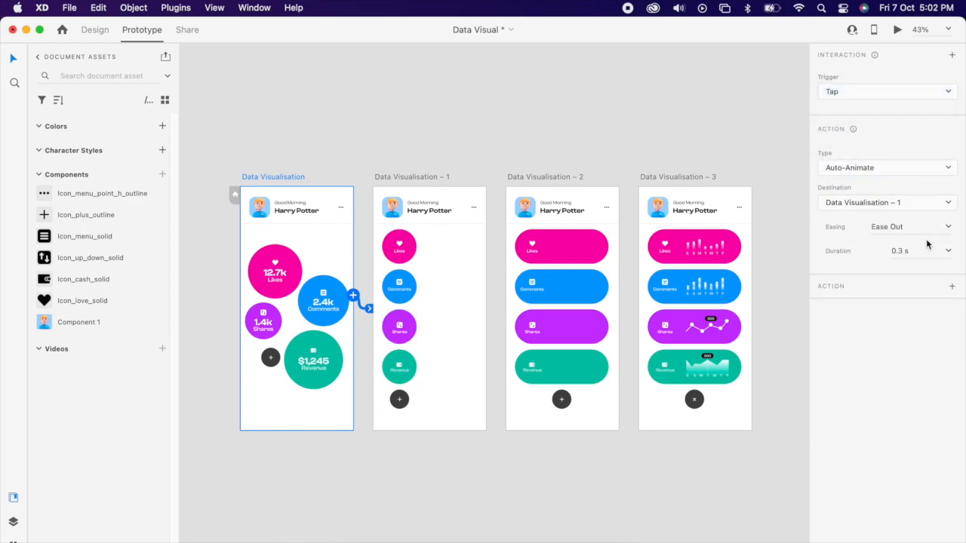
- Set the first artboard's transition to Ease In-Out easing with a 1 s duration
left_click(951, 228)
left_click(894, 274)
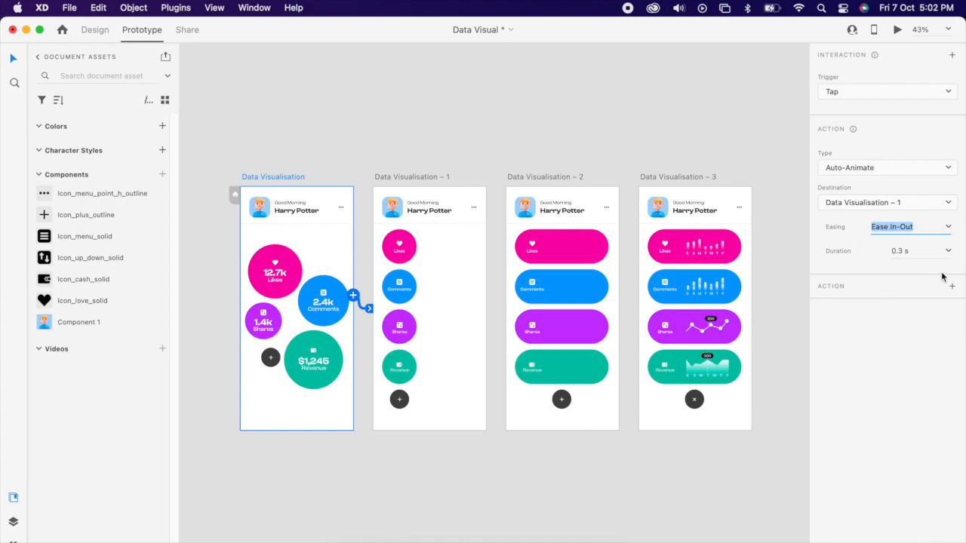
left_click(949, 251)
left_click(905, 314)
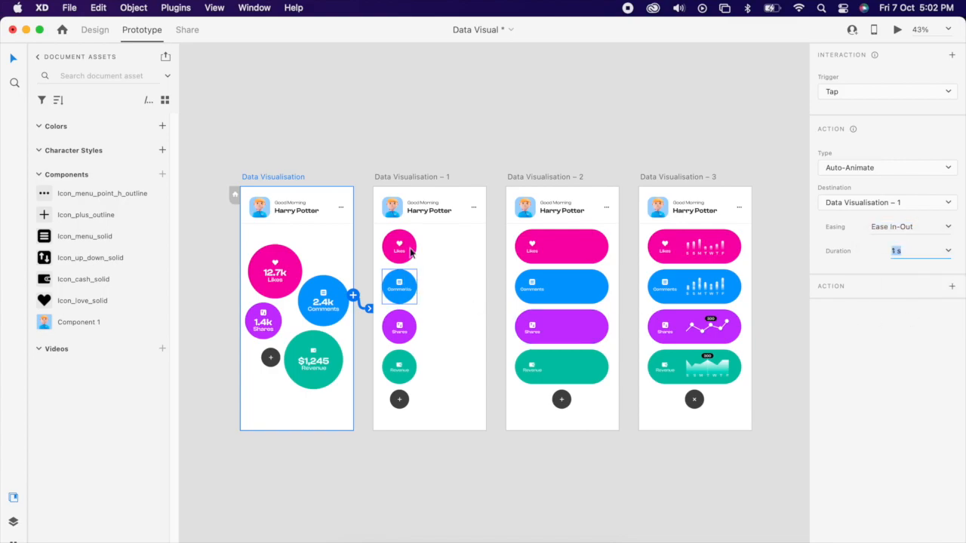
- Link Data Visualisation – 1 to Data Visualisation – 2 with Auto-Animate, using a Time trigger
left_click(401, 178)
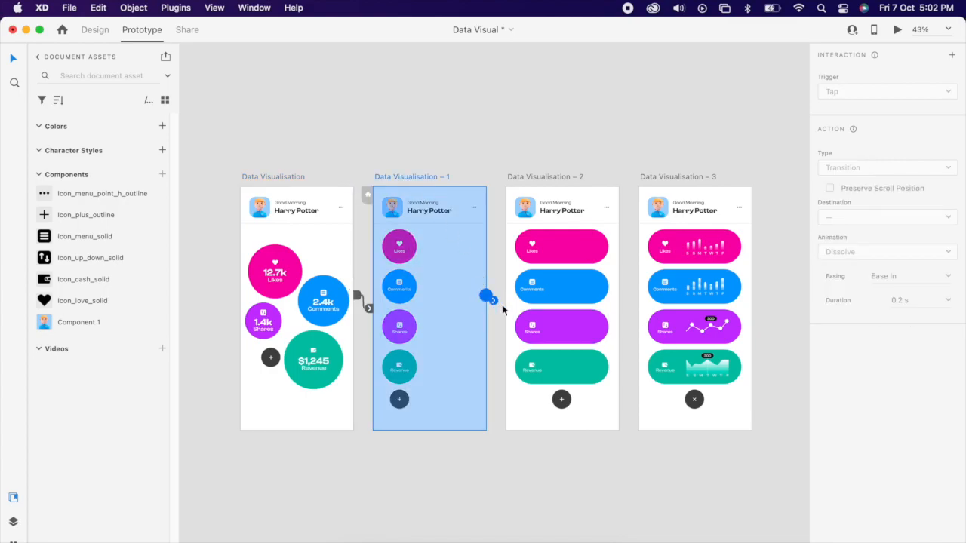
left_click_drag(502, 305, 532, 310)
left_click(906, 94)
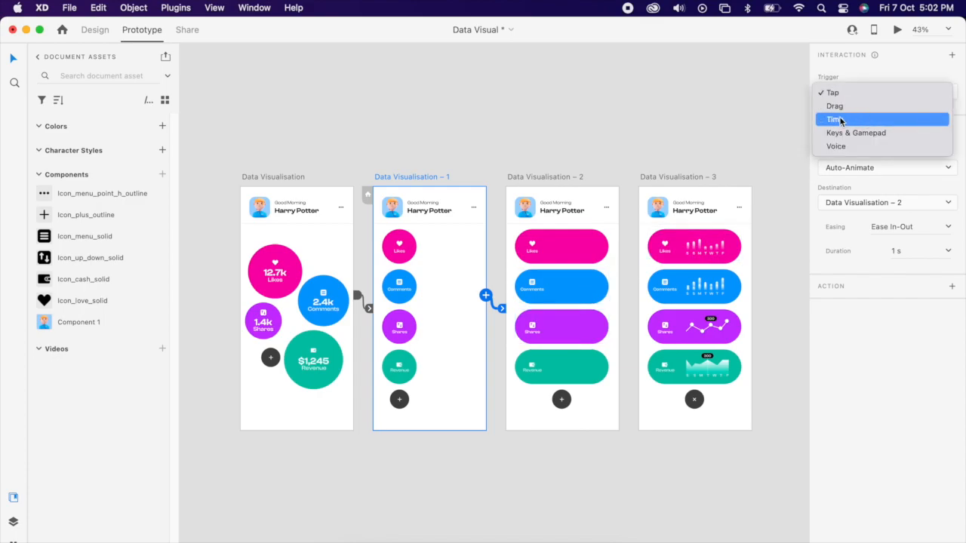
left_click(861, 126)
- Link Data Visualisation – 2 to Data Visualisation – 3 with a Time trigger, 0 s delay and Auto-Animate
left_click(561, 177)
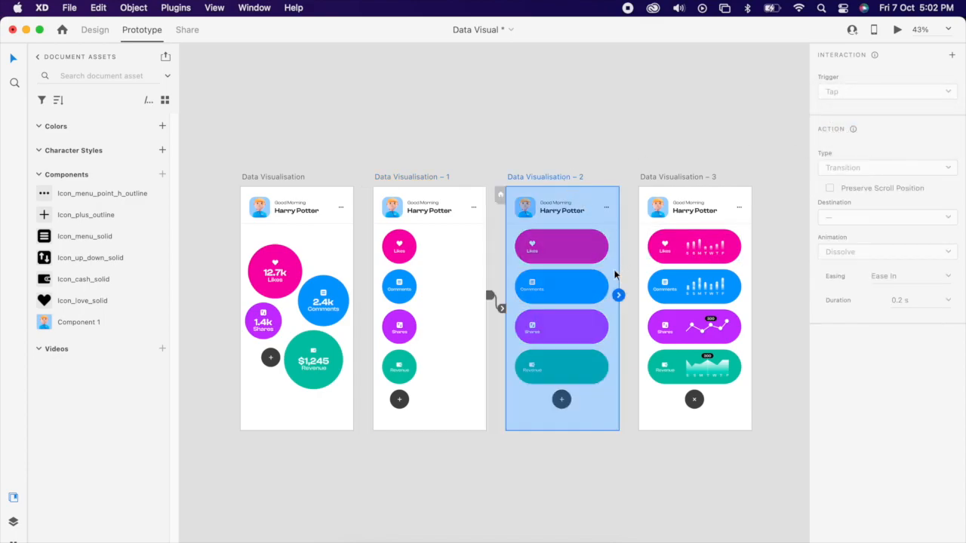
left_click_drag(628, 311, 652, 324)
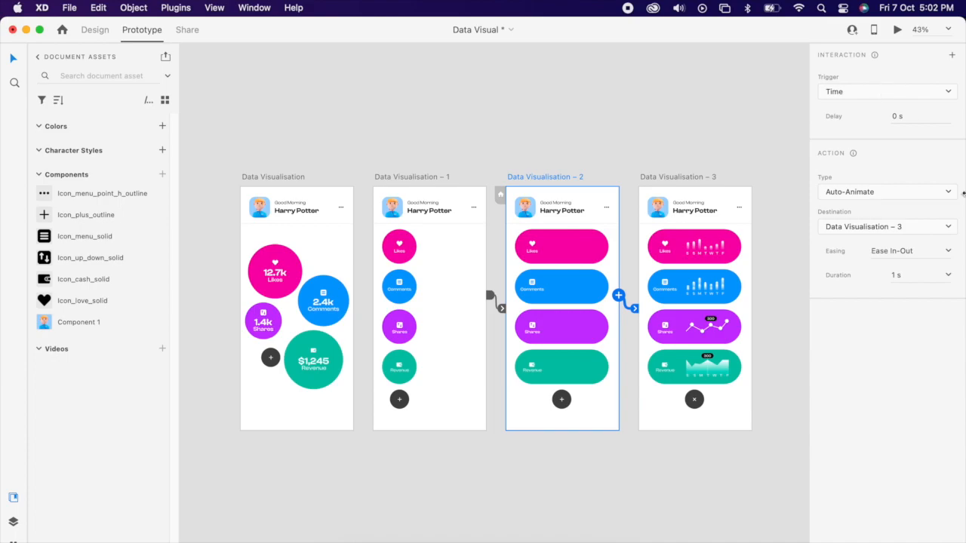
left_click(696, 405)
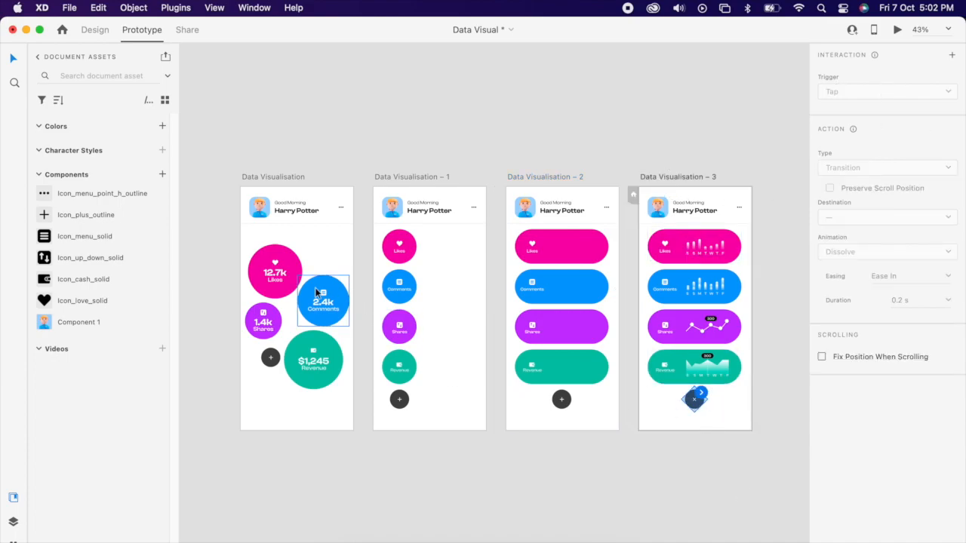
- Duplicate the Data Visualisation – 1 and – 2 artboards together into a second row directly below the originals
scroll(493, 305, "down", 2)
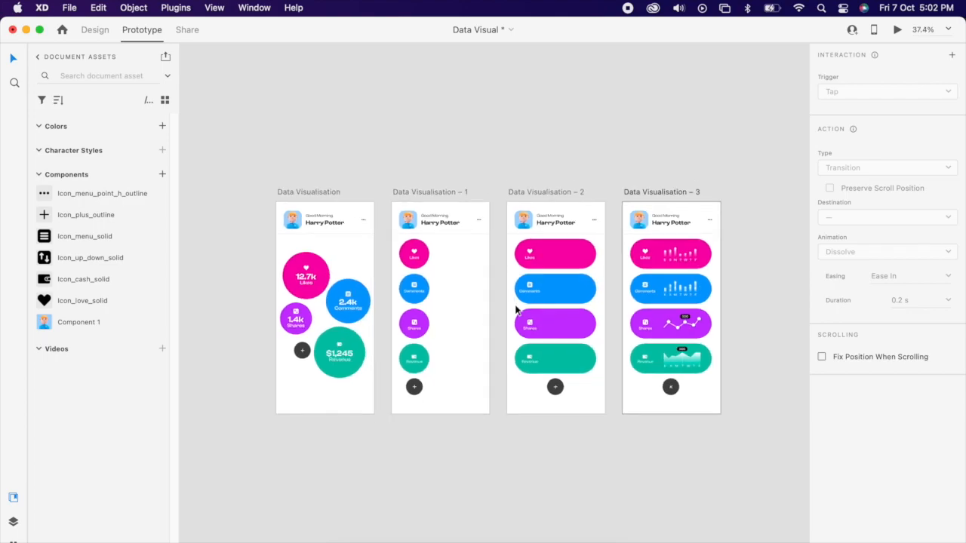
left_click(536, 170)
left_click(442, 164, "shift")
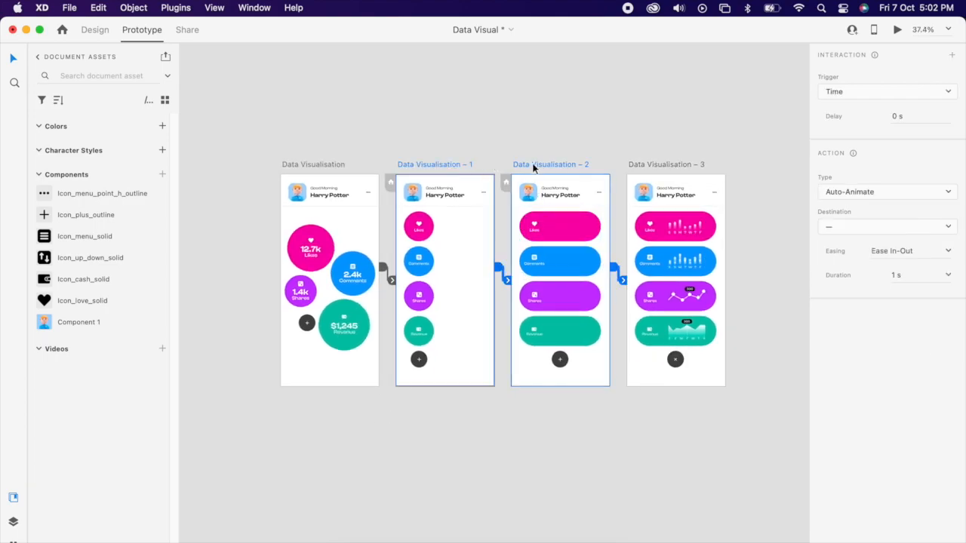
left_click_drag(543, 164, 541, 415)
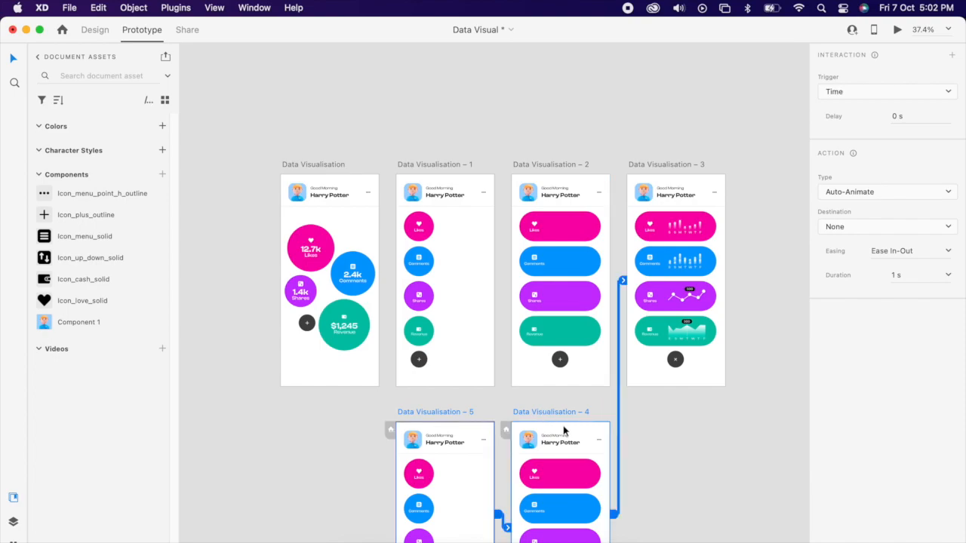
- Reroute the copied artboards' links so Data Visualisation – 4 leads to – 5, and – 5 leads back to Data Visualisation
scroll(575, 385, "down", 4)
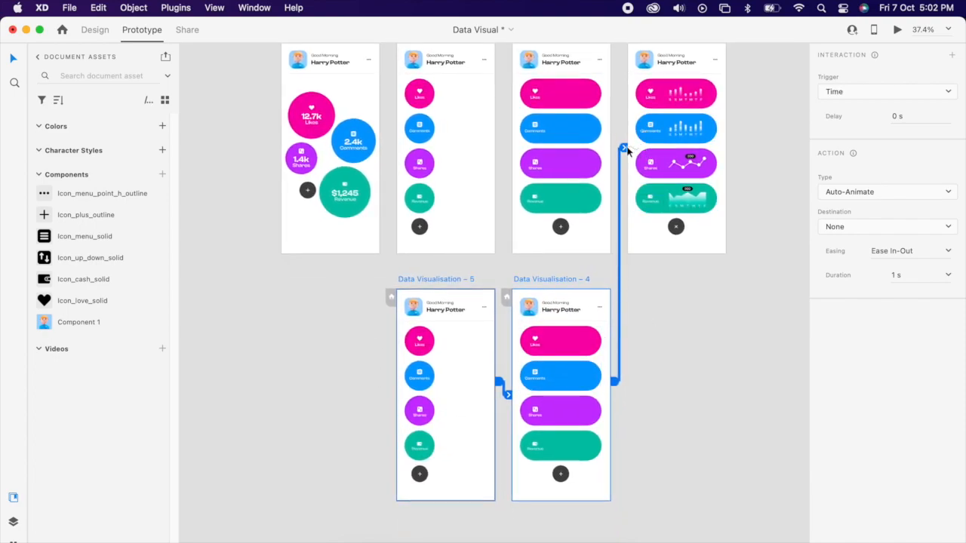
left_click_drag(625, 151, 485, 437)
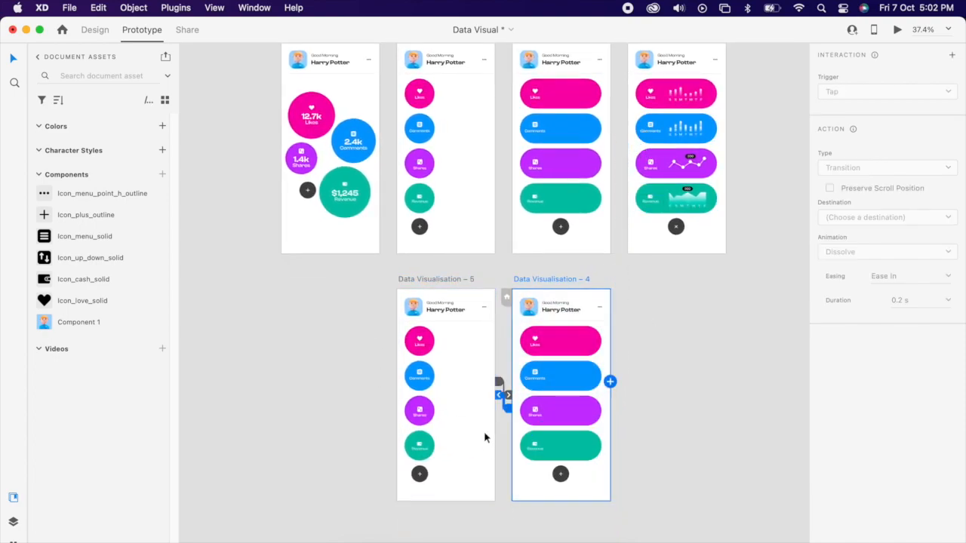
left_click(492, 381)
left_click_drag(495, 381, 359, 235)
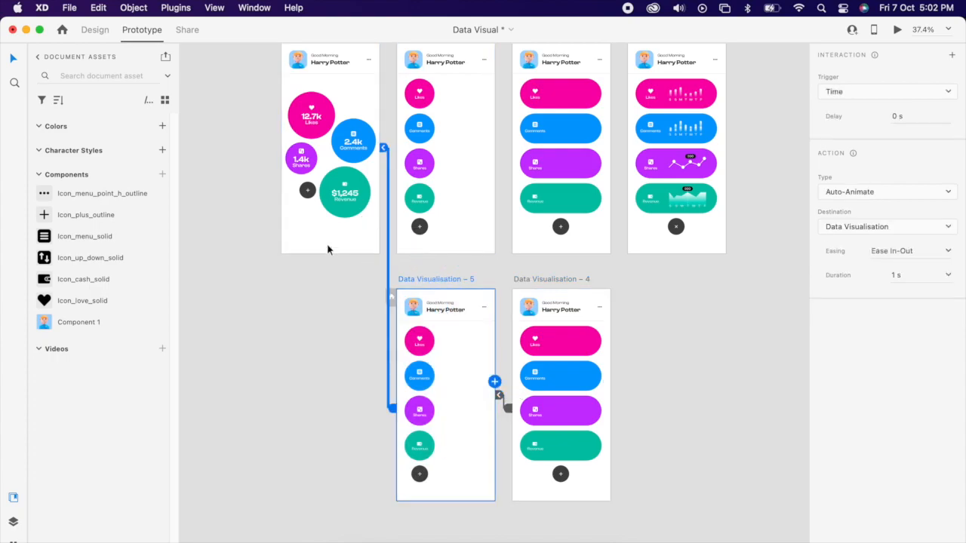
- Link the close button on Data Visualisation – 3 to the Data Visualisation – 4 artboard, and check that artboard's outgoing transition
left_click(677, 230)
left_click_drag(676, 258, 596, 359)
left_click(536, 281)
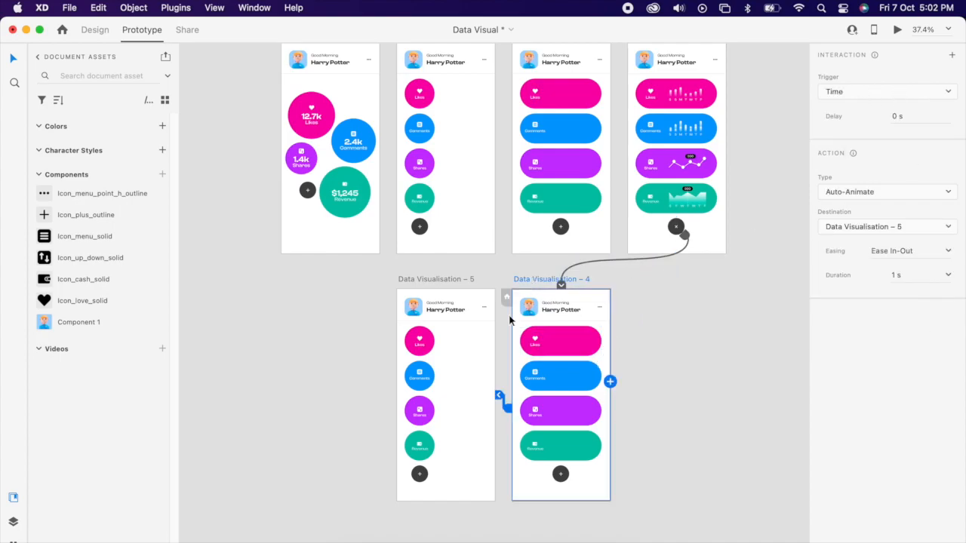